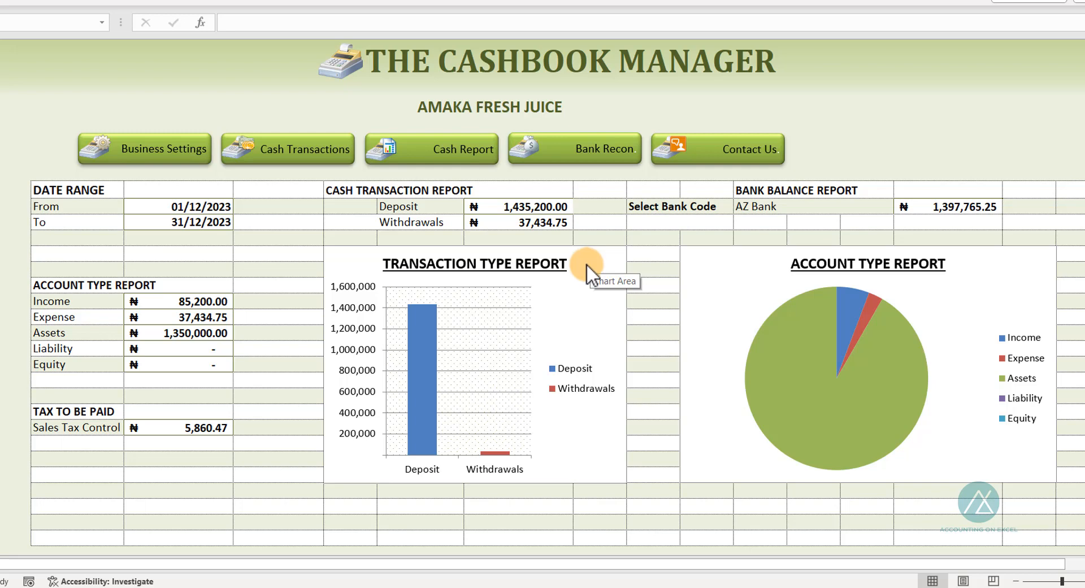
Open the Business Settings sheet and review the business name, sales tax percentages and bank account codes
left_click(161, 153)
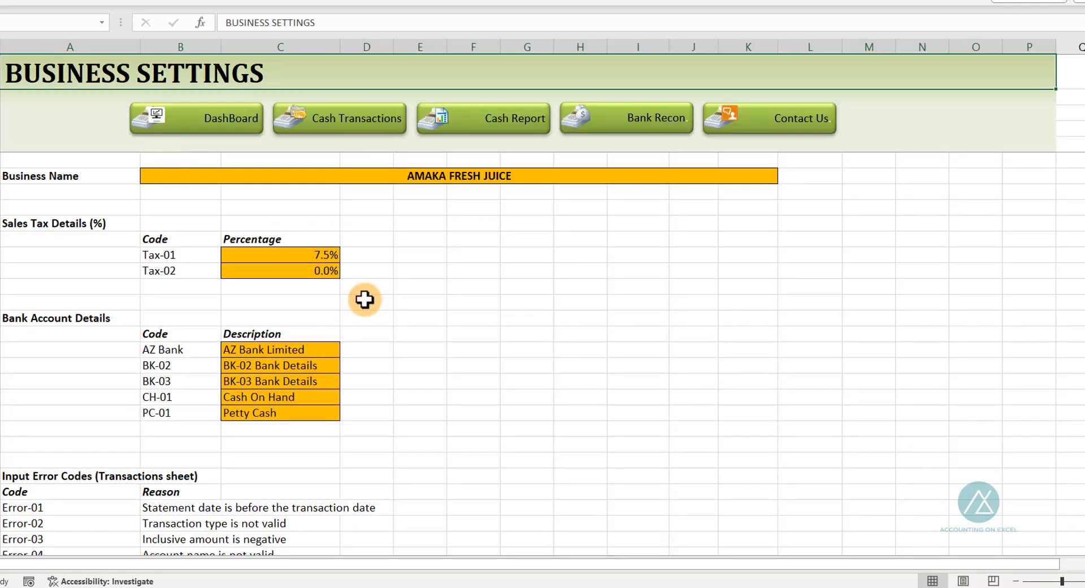
left_click(431, 175)
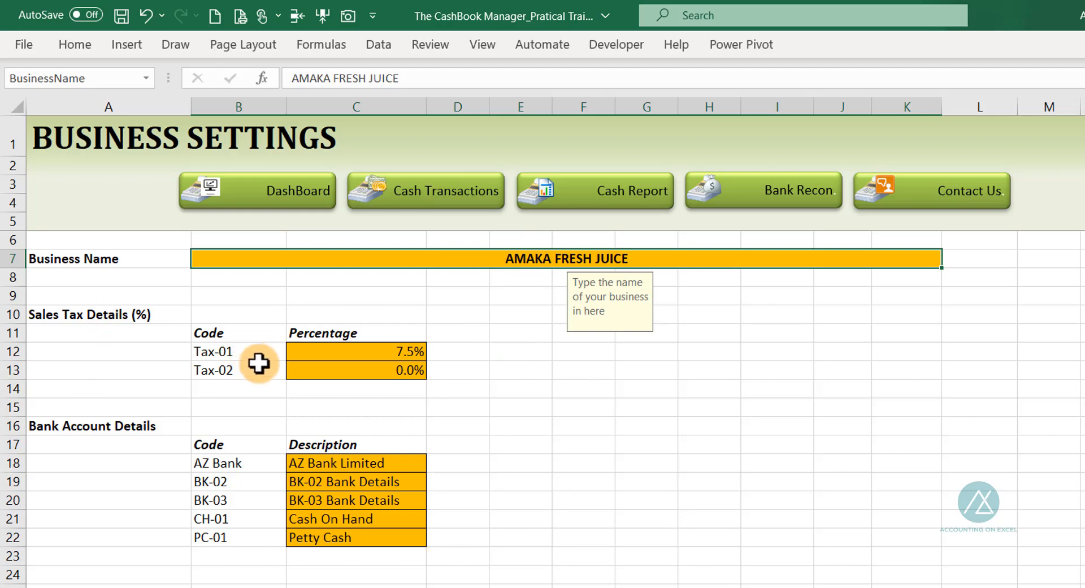
left_click(355, 349)
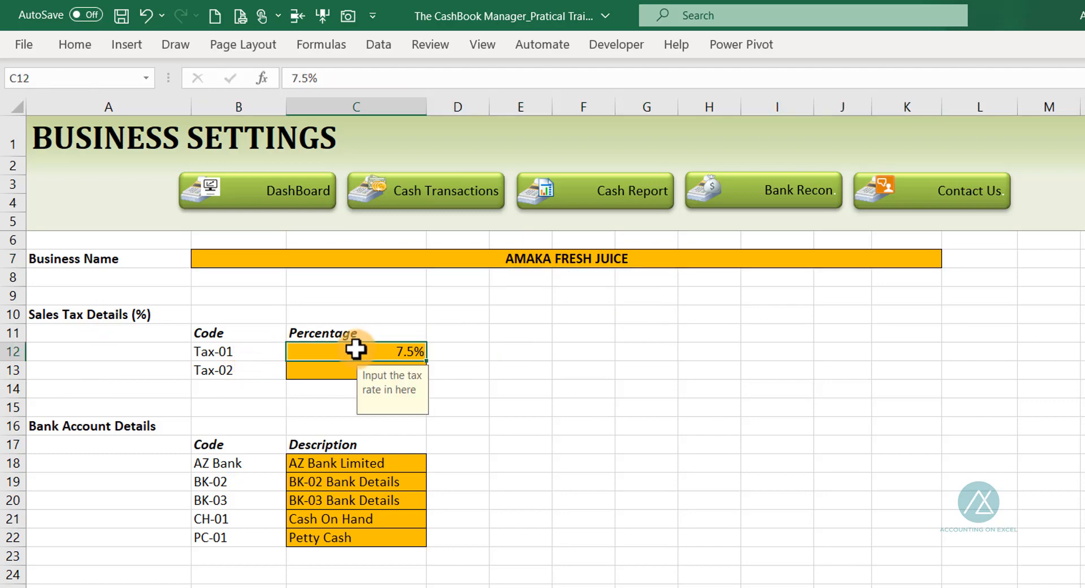
left_click(325, 370)
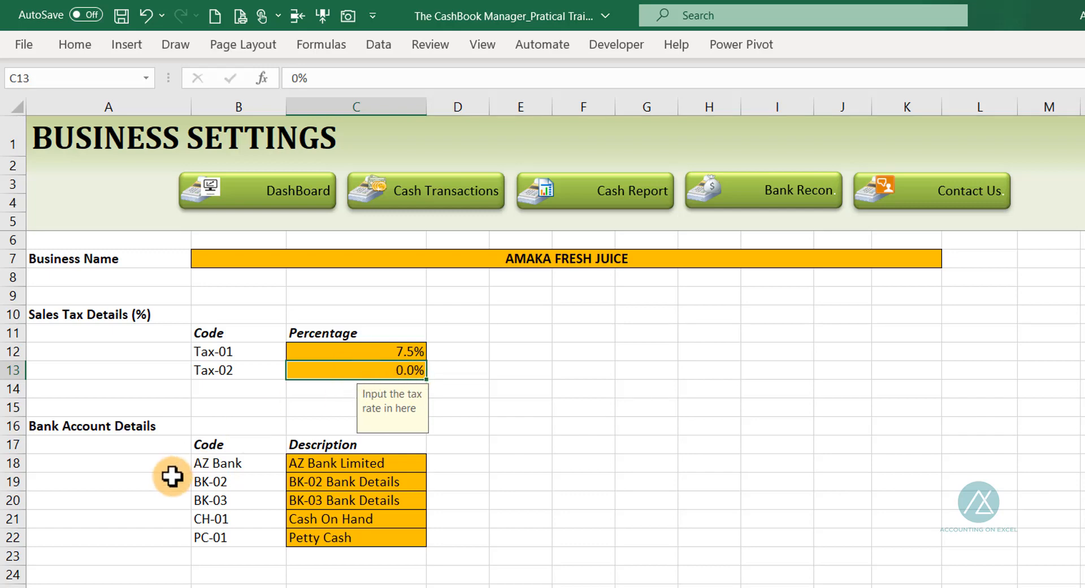
left_click(234, 460)
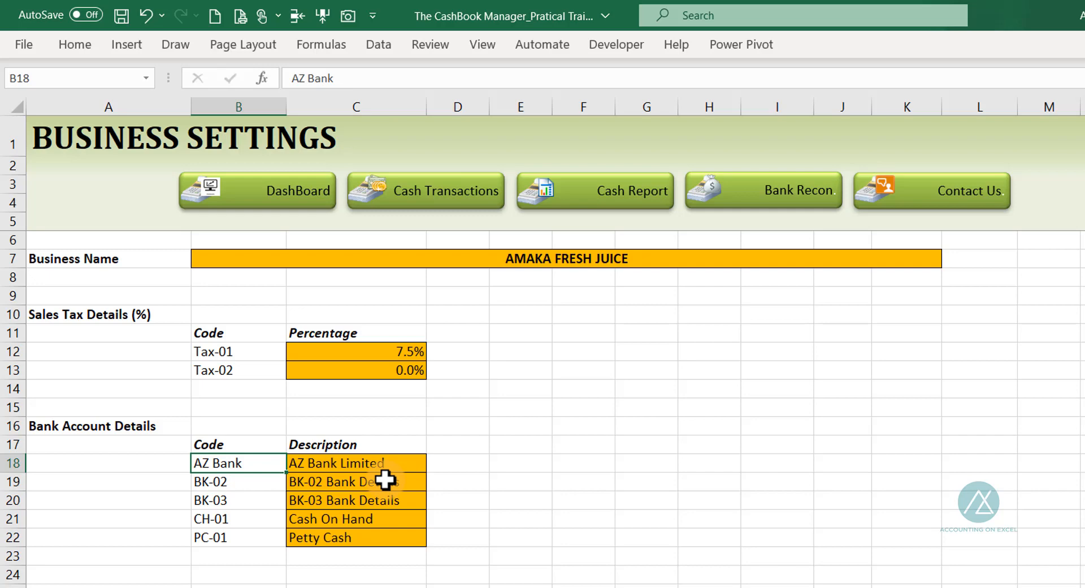
Scroll through the input error codes and the chart of accounts with its account type grouping
scroll(385, 480, "down", 3)
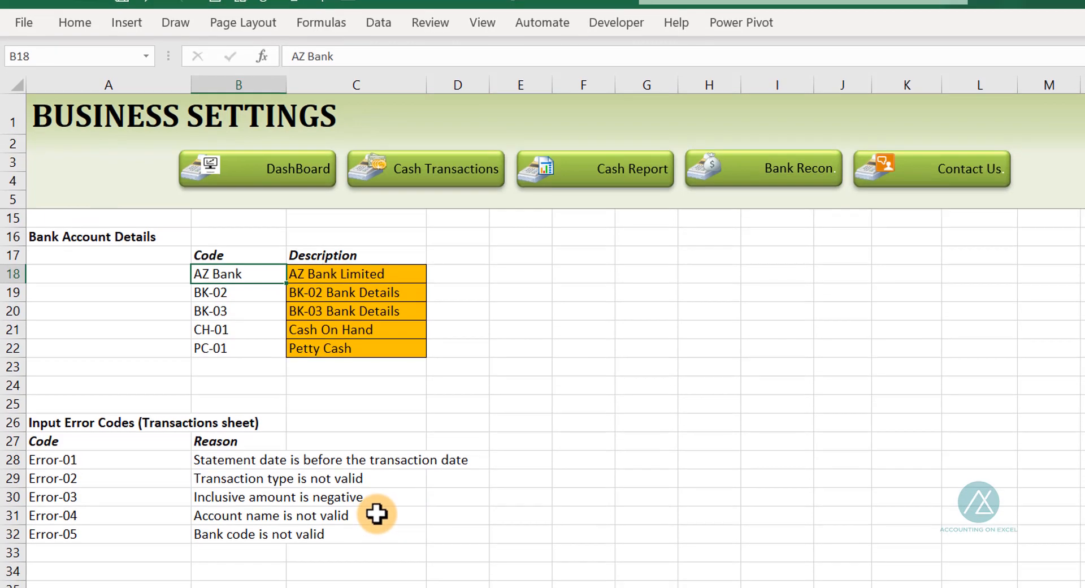
scroll(375, 534, "down", 4)
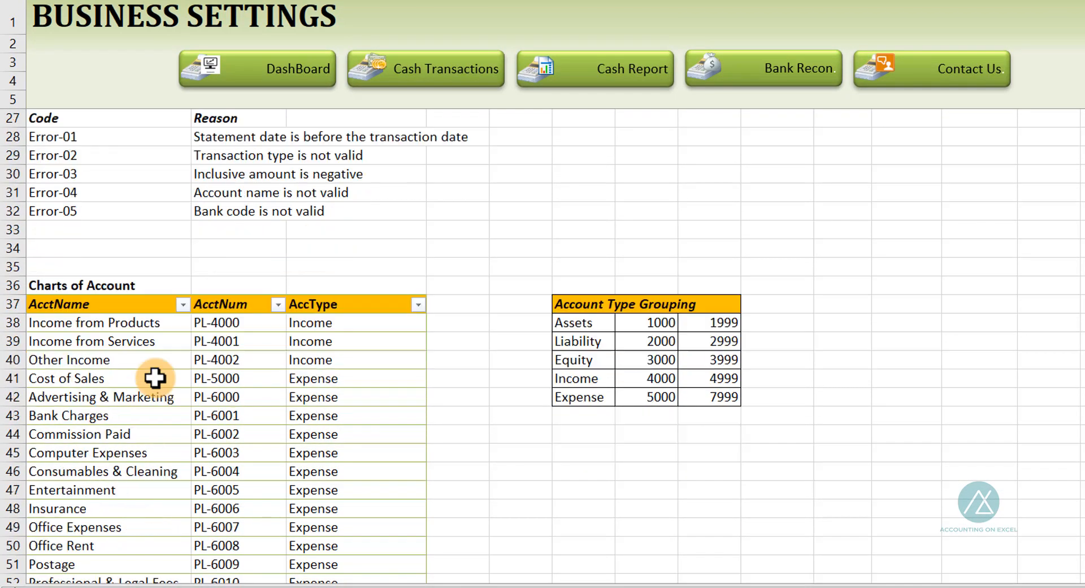
scroll(155, 378, "down", 1)
scroll(154, 396, "down", 2)
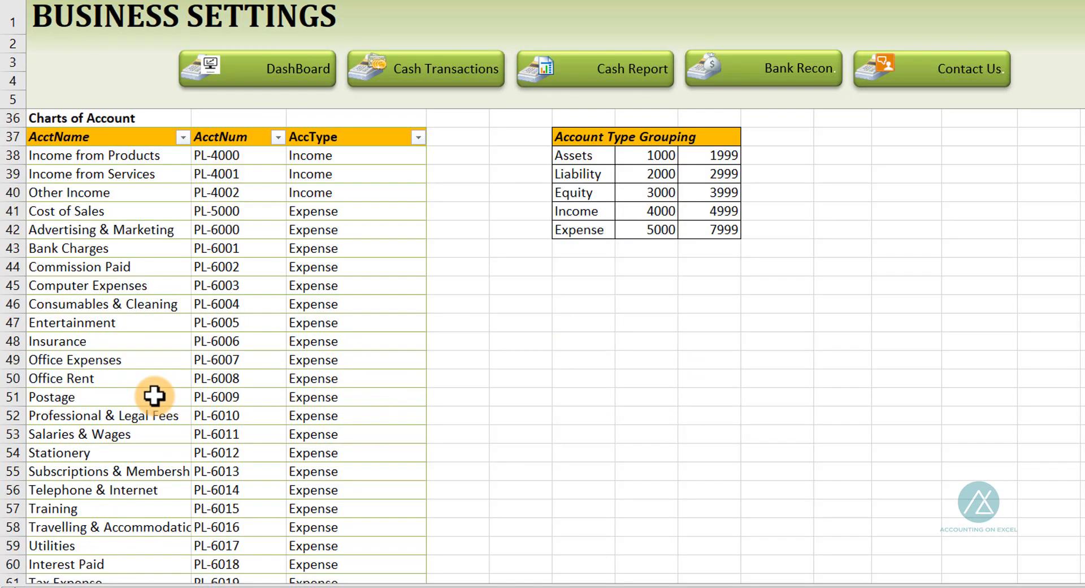
scroll(154, 396, "down", 1)
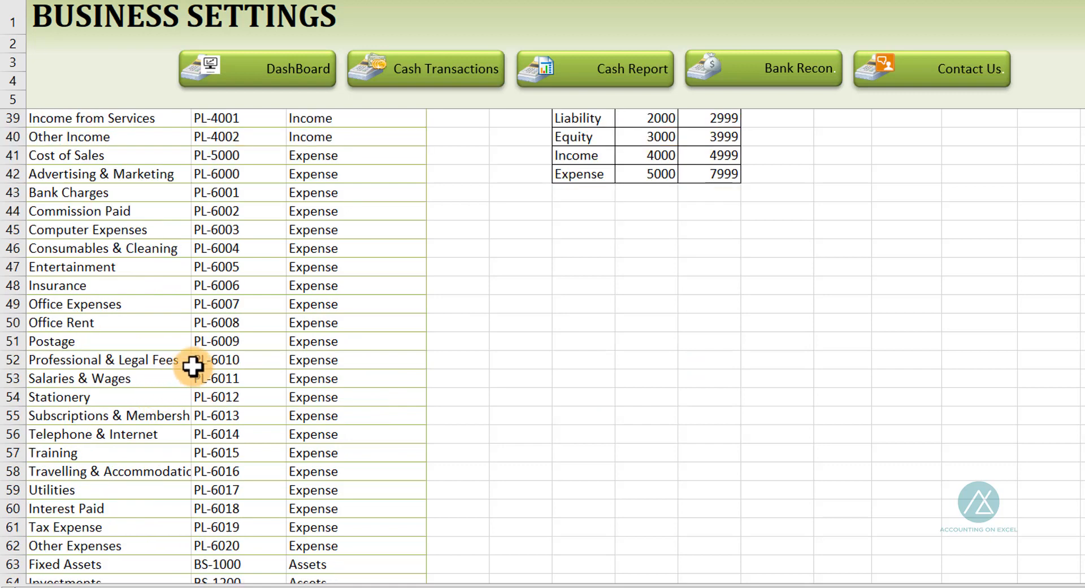
scroll(325, 325, "up", 2)
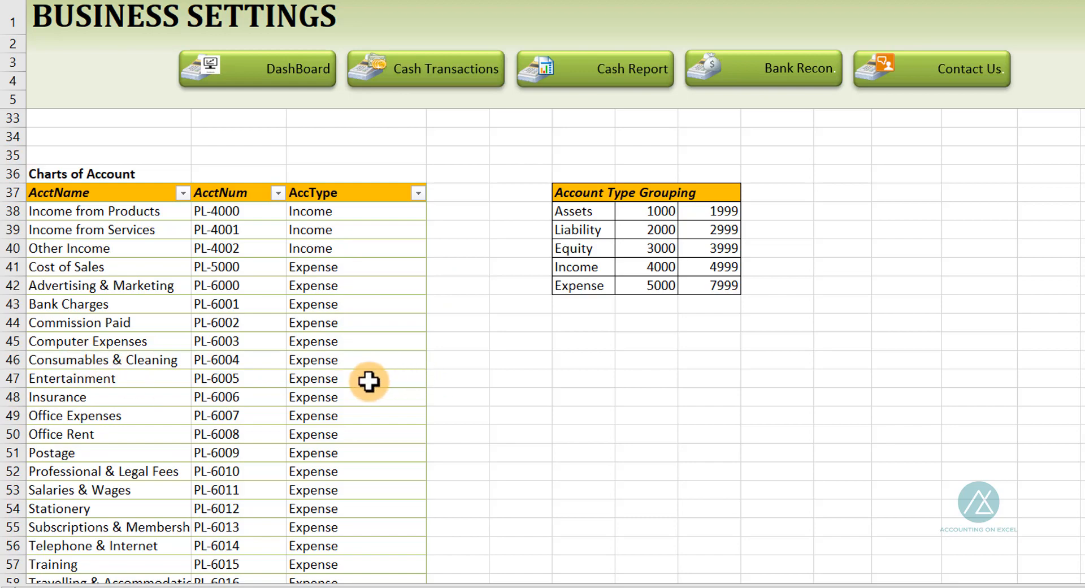
scroll(213, 414, "down", 4)
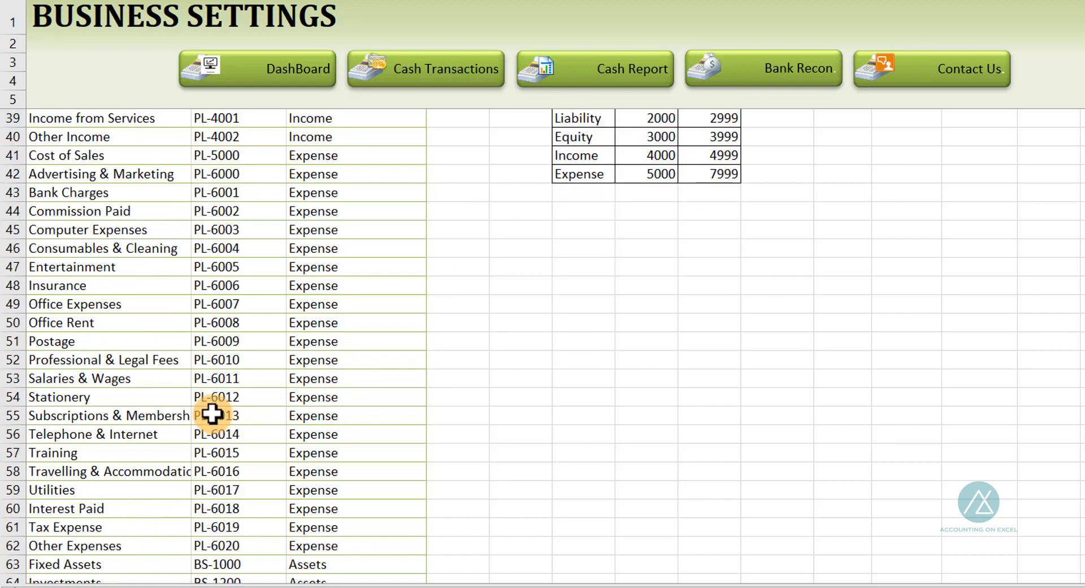
scroll(213, 414, "up", 3)
scroll(213, 414, "up", 3)
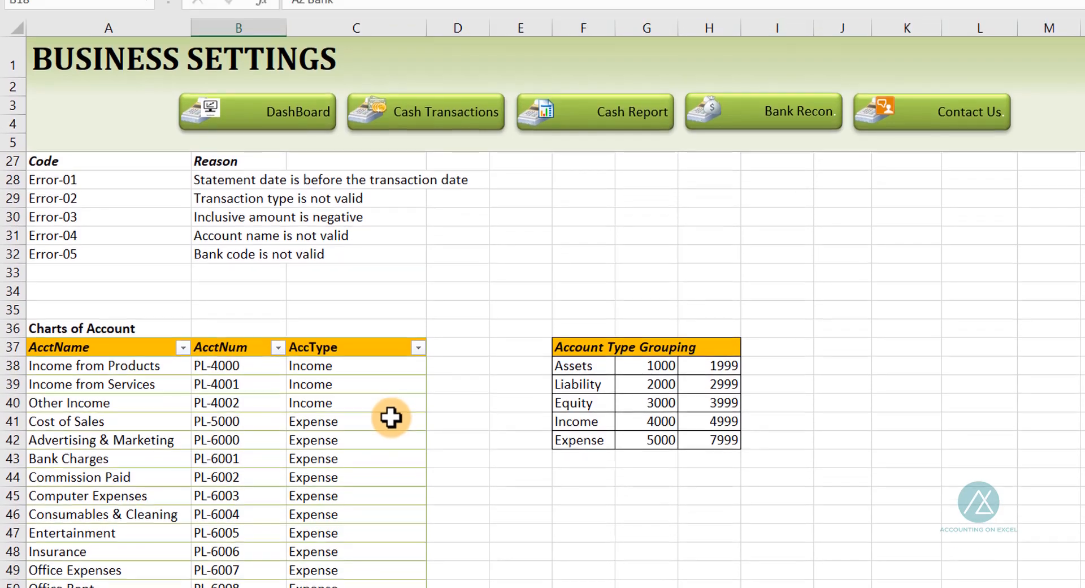
scroll(385, 344, "up", 3)
scroll(385, 430, "up", 4)
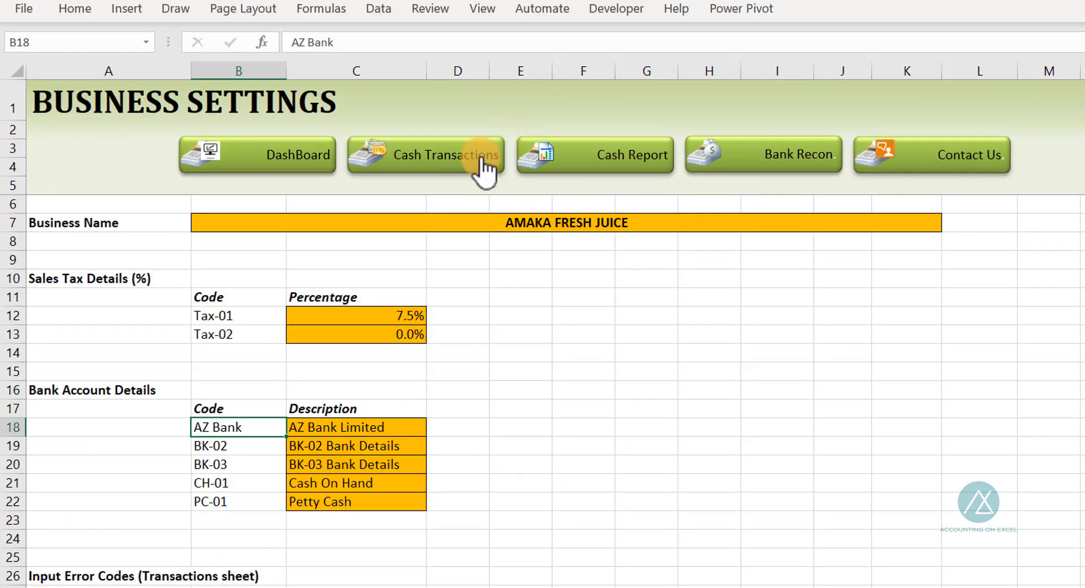
Open the Daily Transactions sheet and scan across all its input and formula columns
left_click(456, 164)
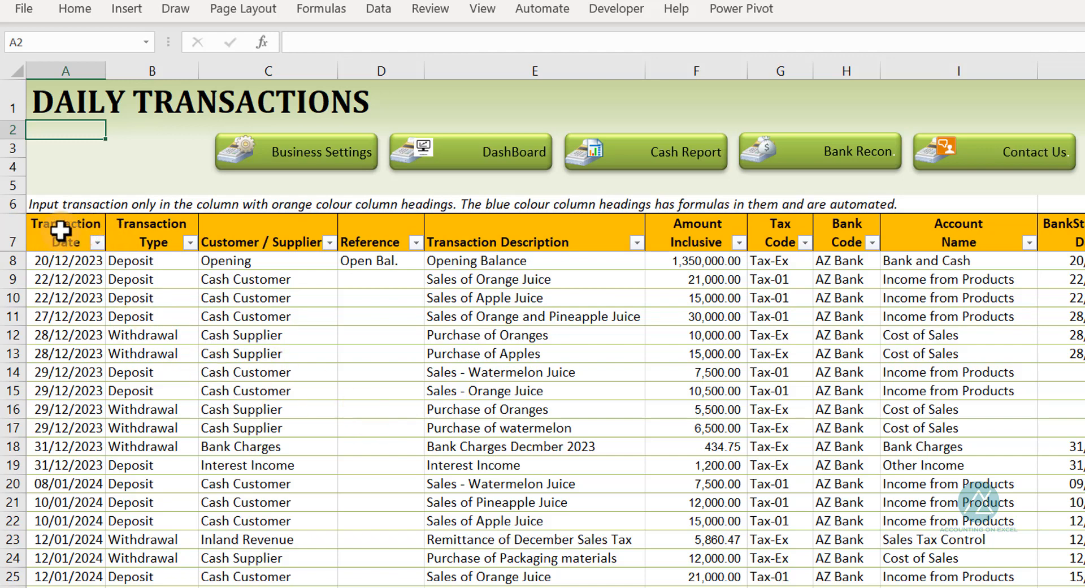
left_click_drag(55, 230, 922, 214)
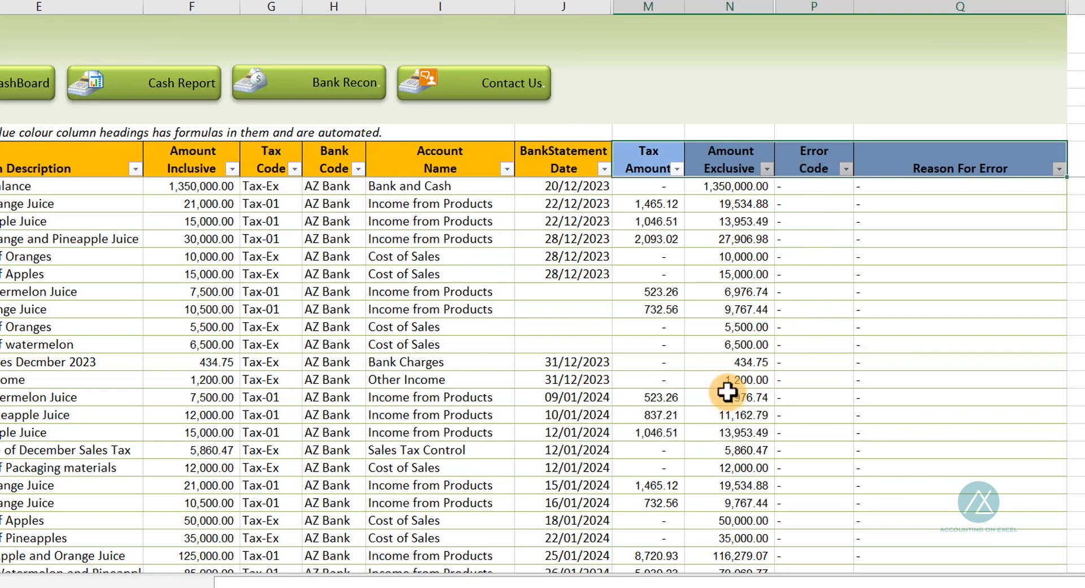
left_click_drag(315, 581, 34, 503)
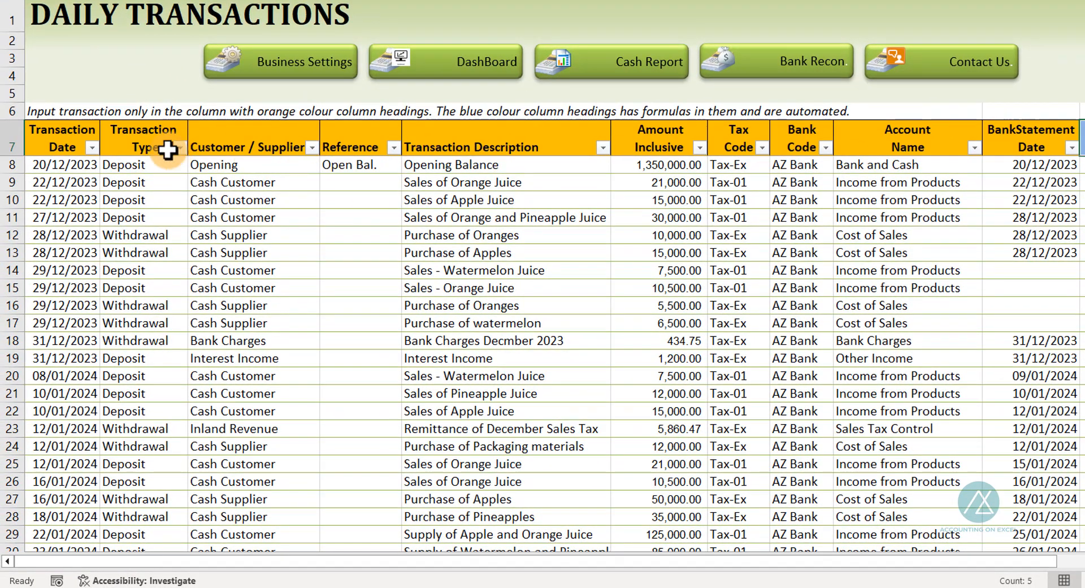
Inspect the date, type, customer, reference, description, amount and tax code cells of the first transactions
left_click(57, 170)
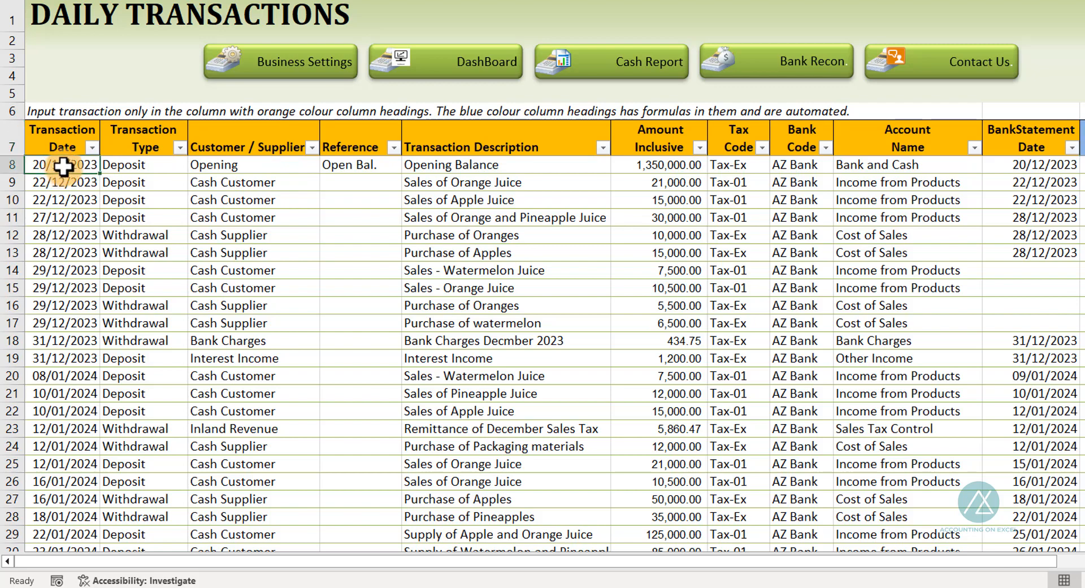
left_click(123, 165)
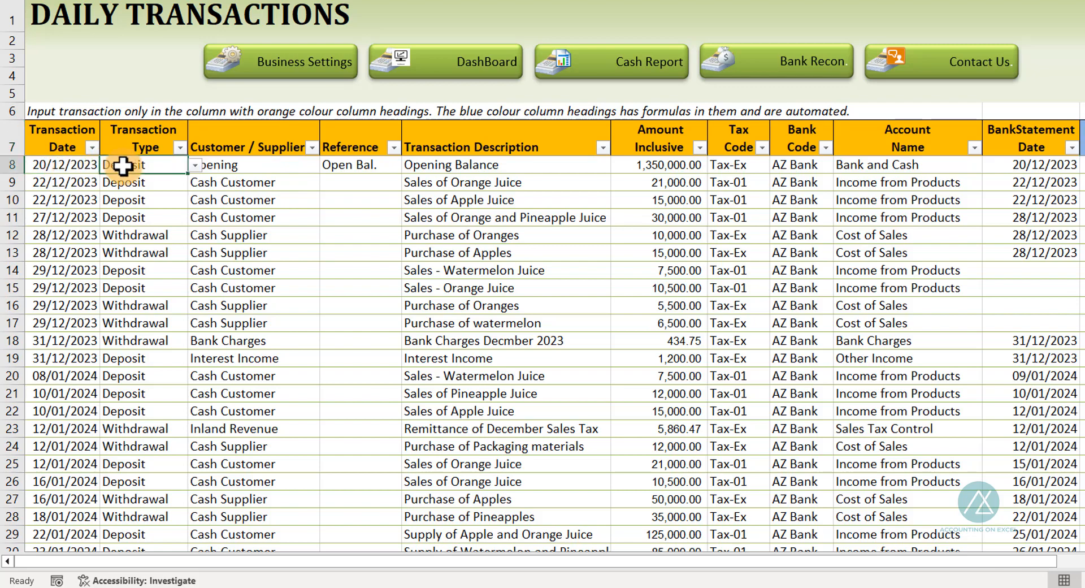
left_click(195, 165)
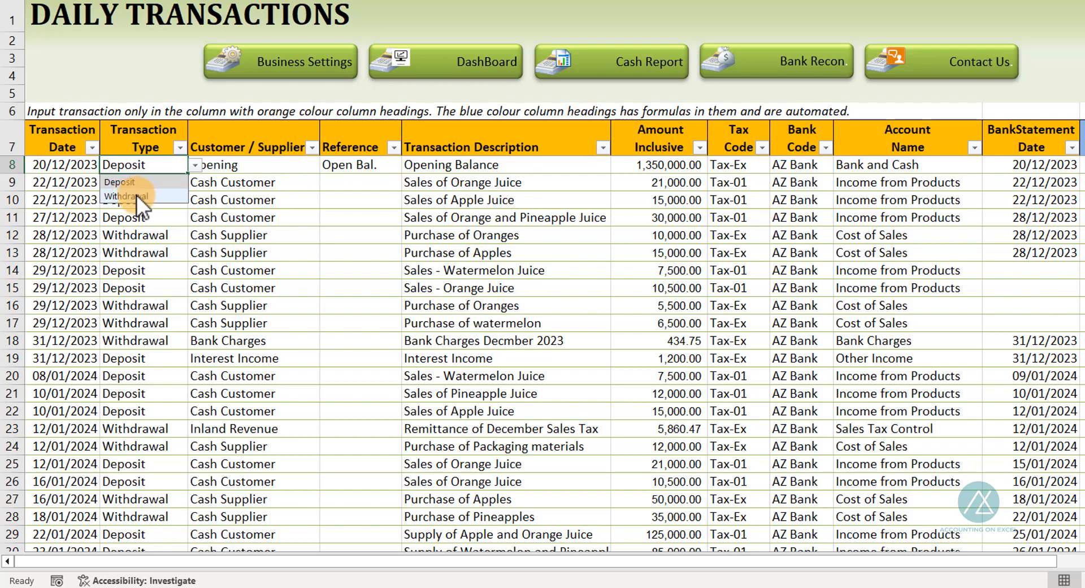
left_click(286, 181)
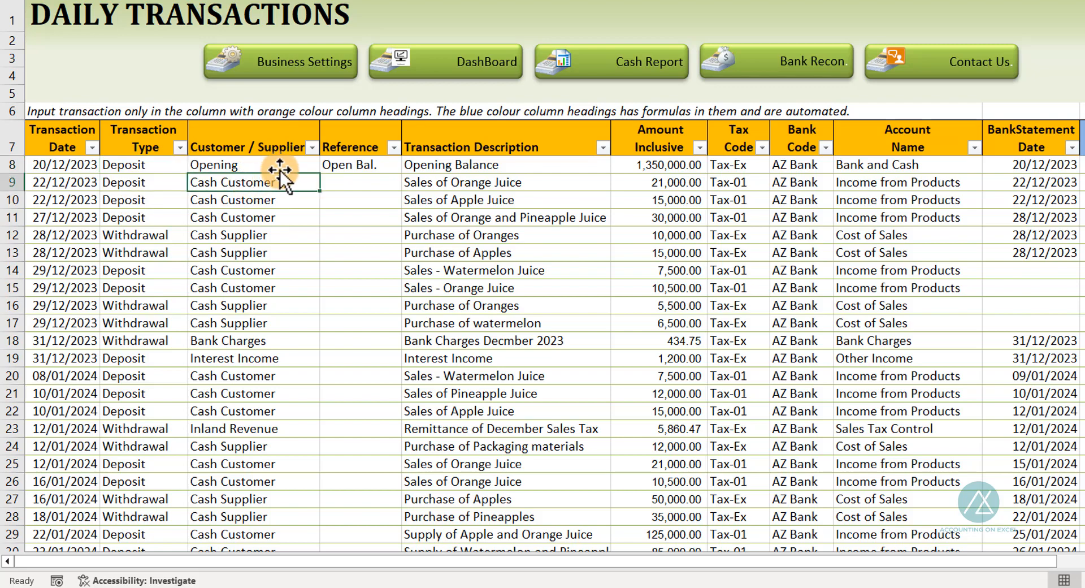
left_click(345, 179)
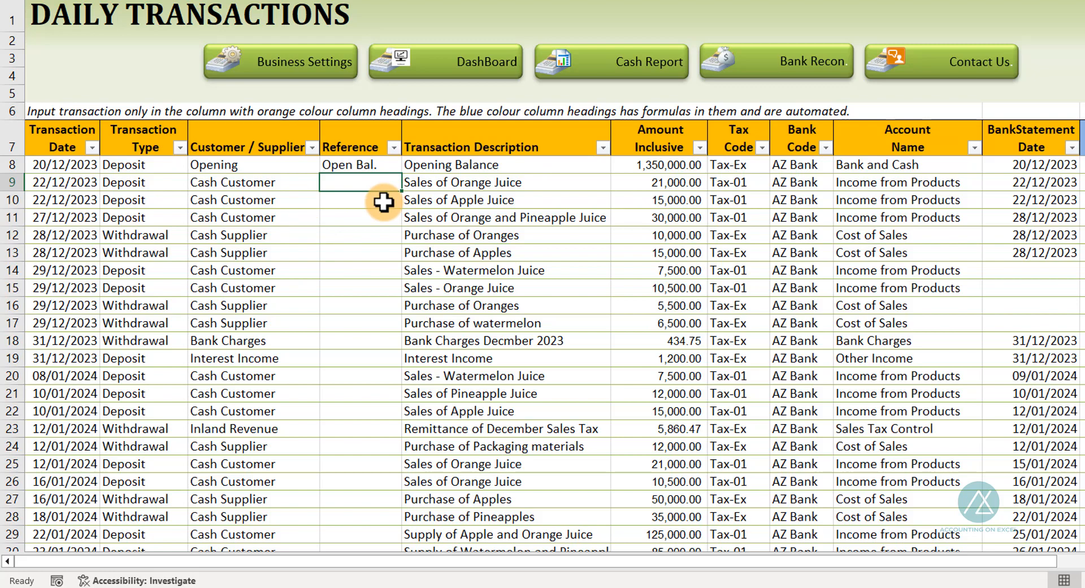
left_click(515, 199)
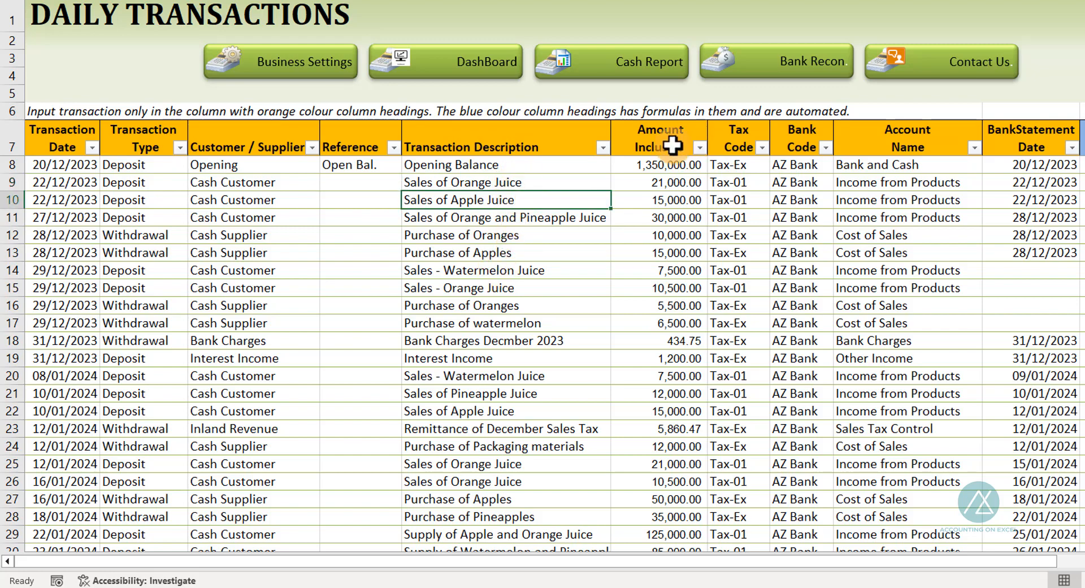
left_click(667, 180)
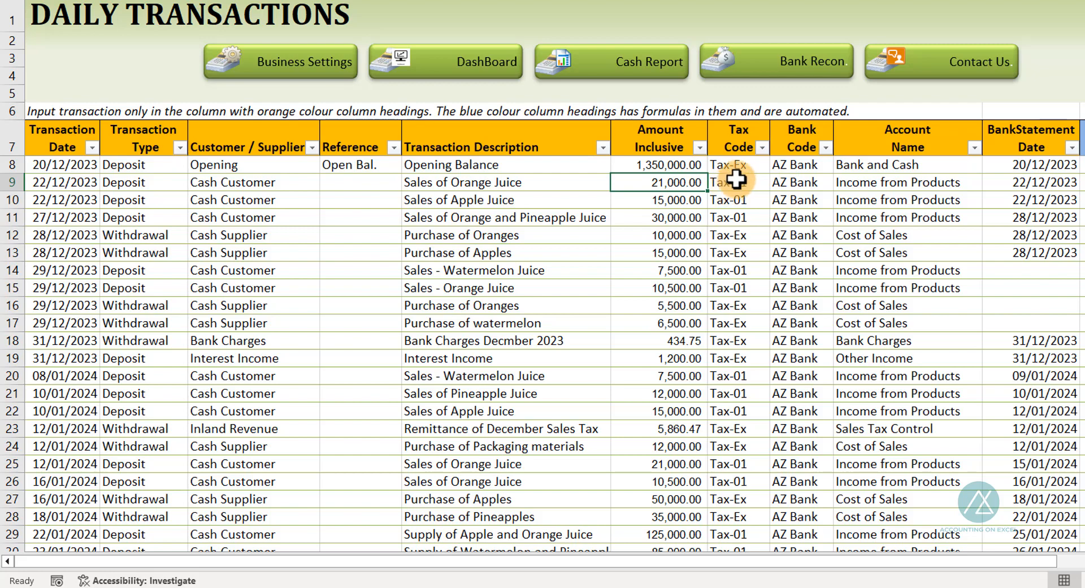
left_click(736, 179)
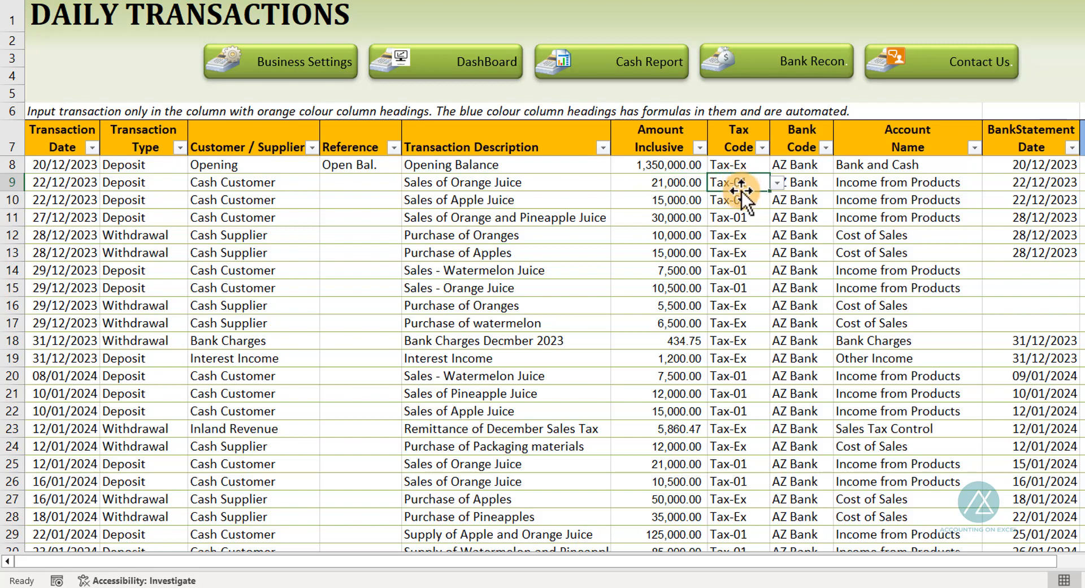
Compare the sales tax rates on Business Settings with a transaction's tax code and calculated tax amount
left_click(320, 63)
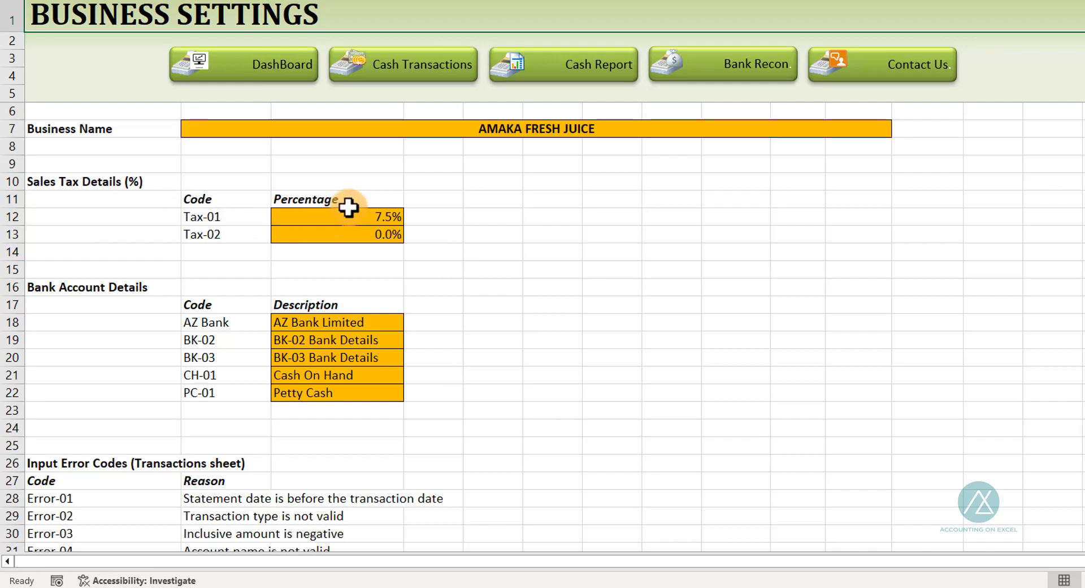
left_click(415, 65)
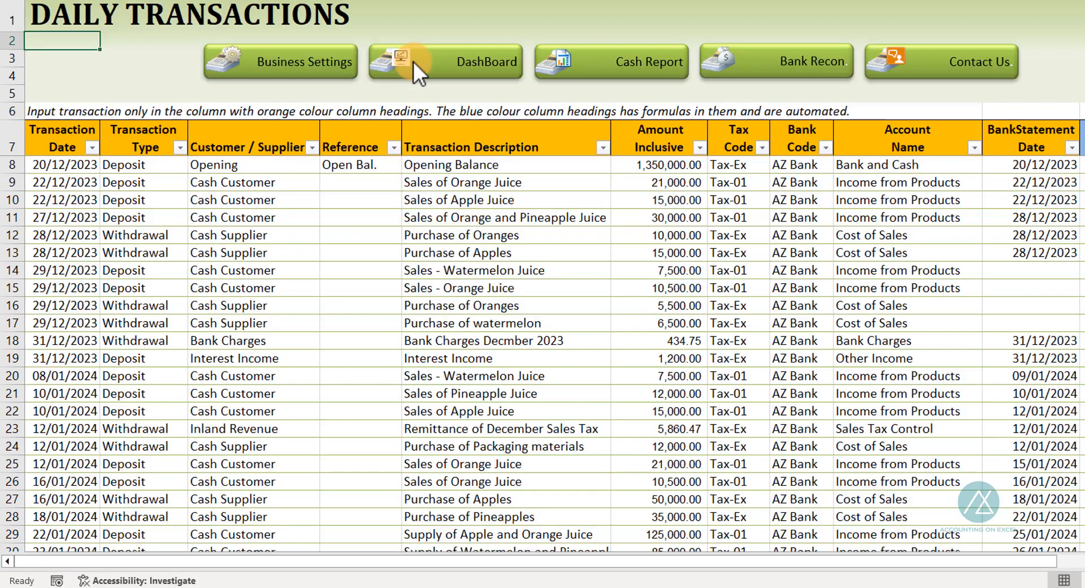
left_click(732, 182)
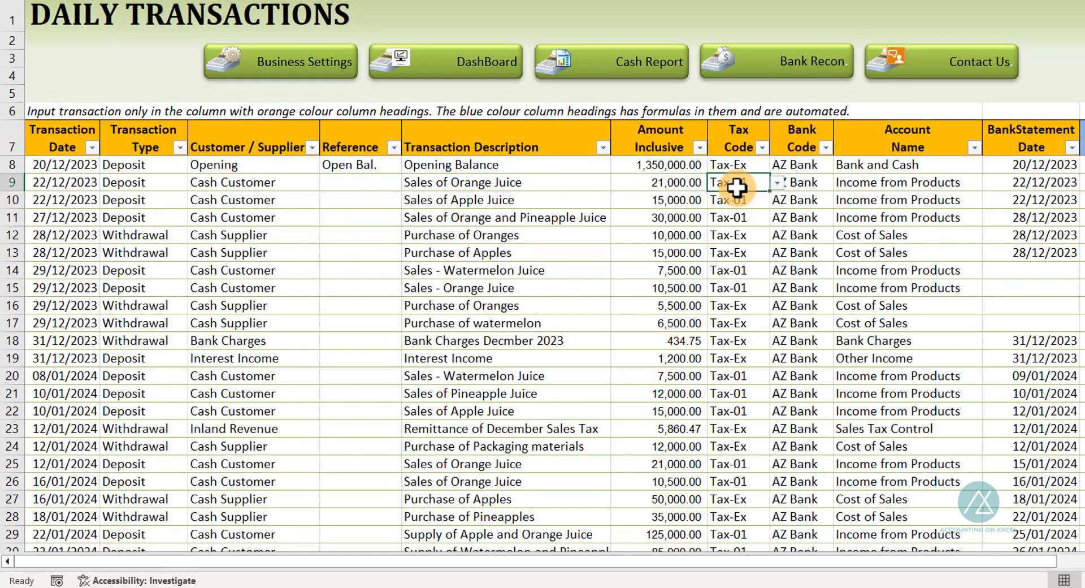
scroll(791, 192, "right", 2)
scroll(793, 193, "right", 2)
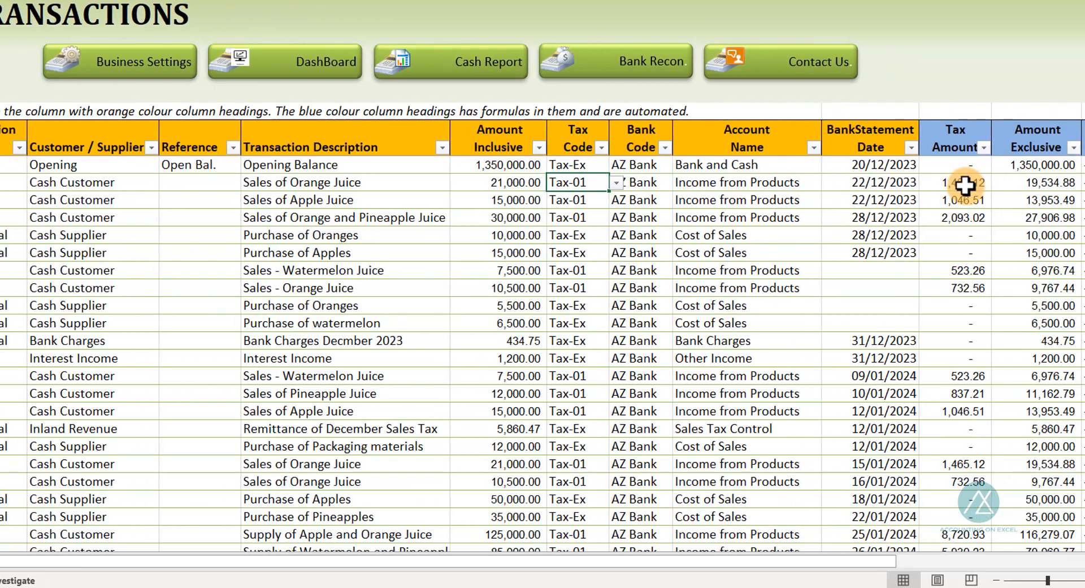
left_click(955, 183)
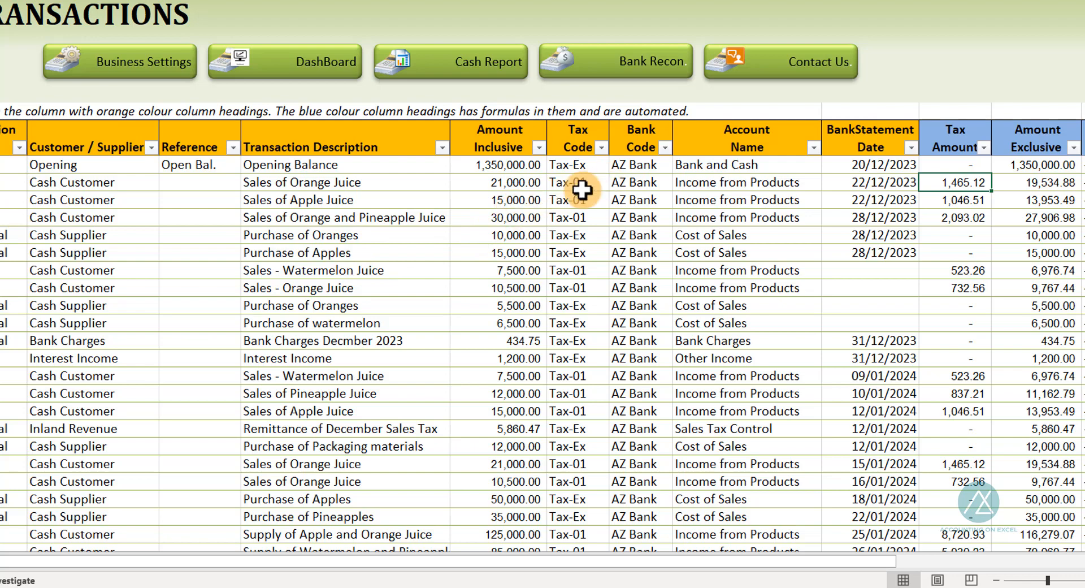
Inspect the tax code, bank code and account name dropdown cells of the transaction rows
left_click(571, 235)
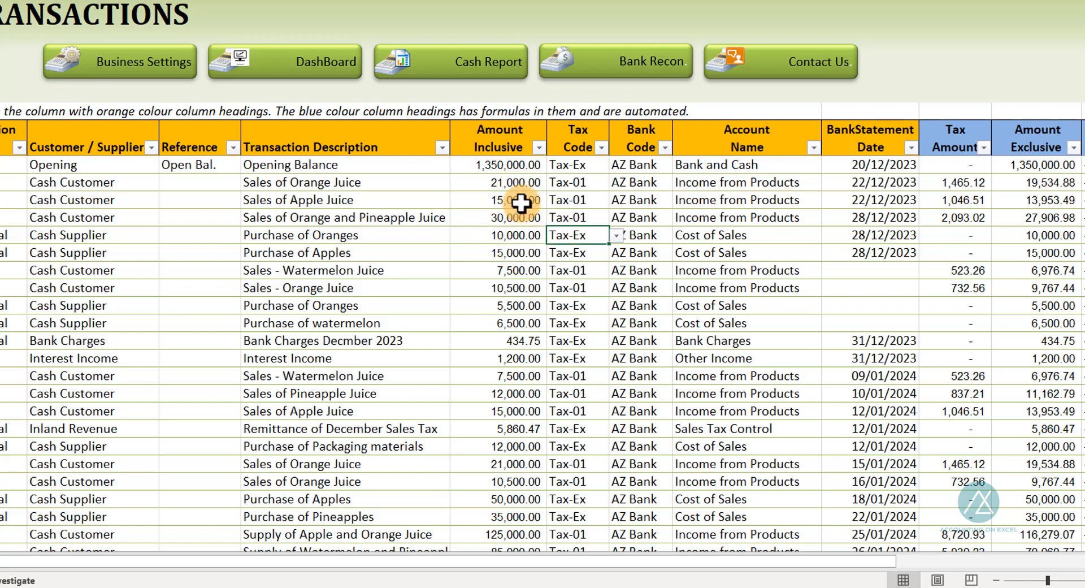
left_click(567, 181)
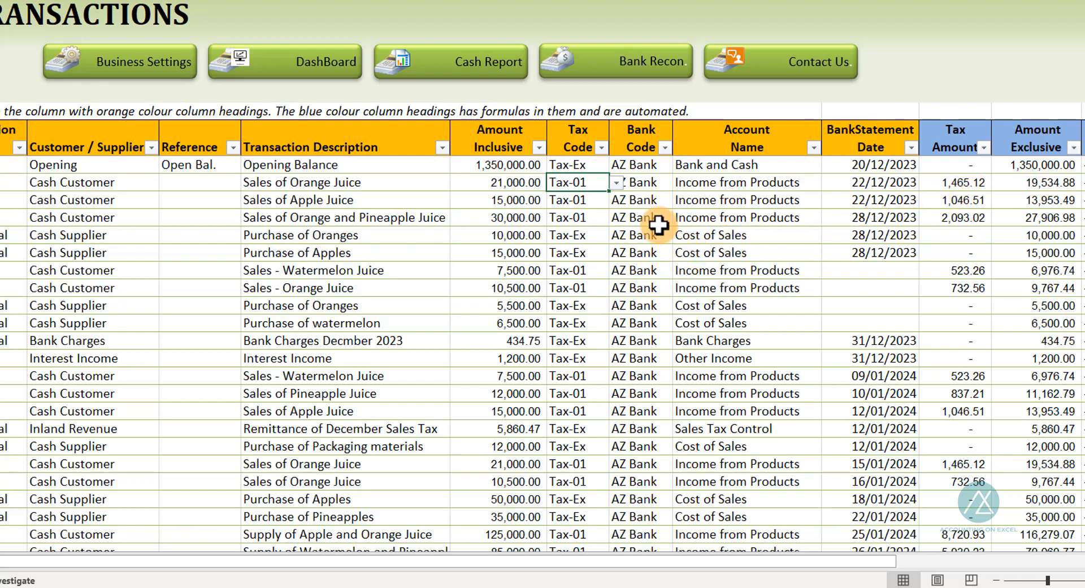
left_click(647, 183)
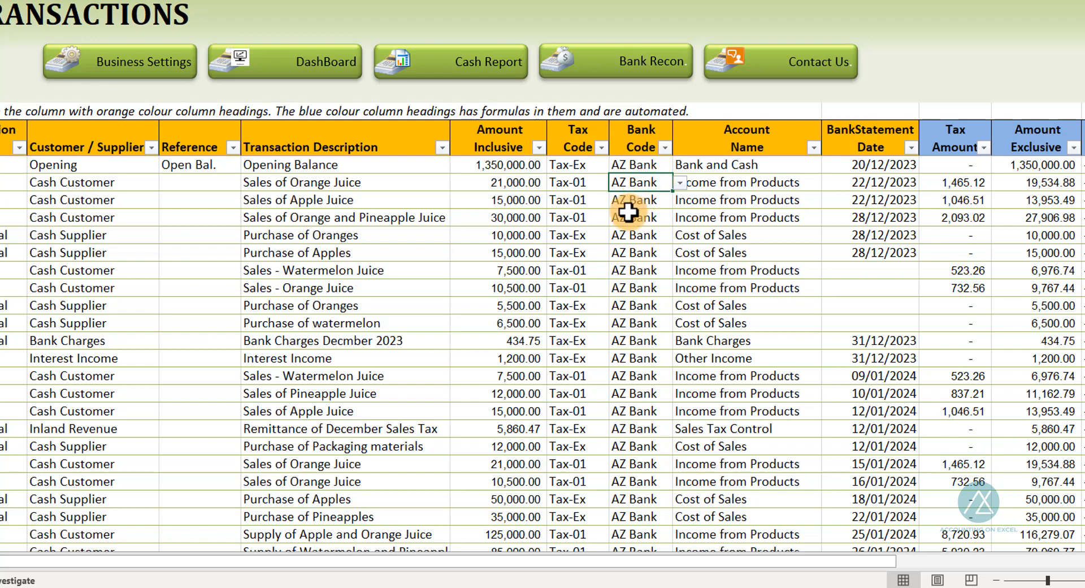
left_click(737, 184)
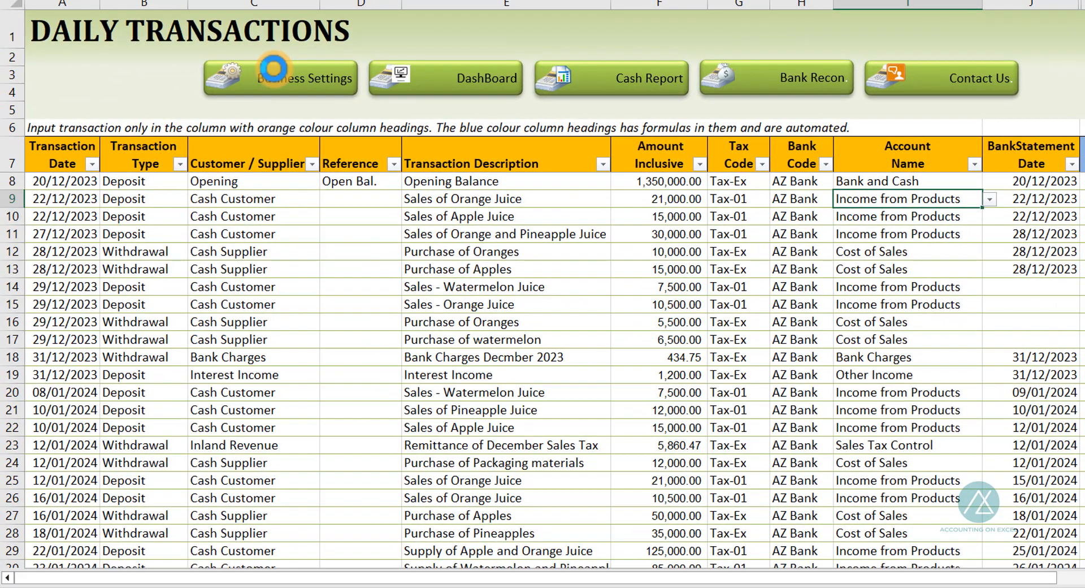
Review the chart of accounts on Business Settings and return to the Daily Transactions sheet
left_click(206, 76)
scroll(181, 429, "down", 7)
scroll(210, 455, "down", 2)
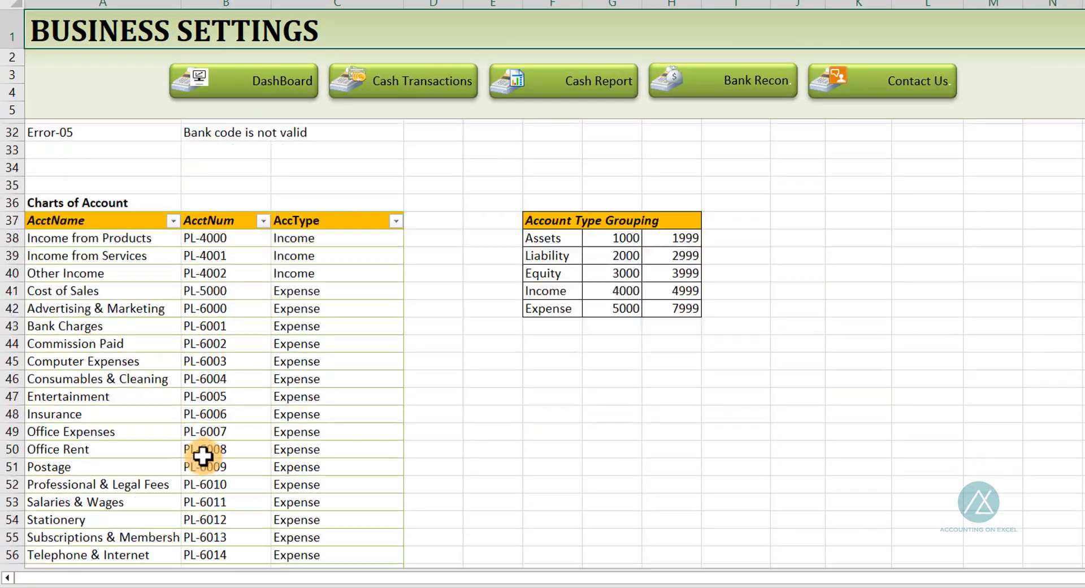
left_click(407, 79)
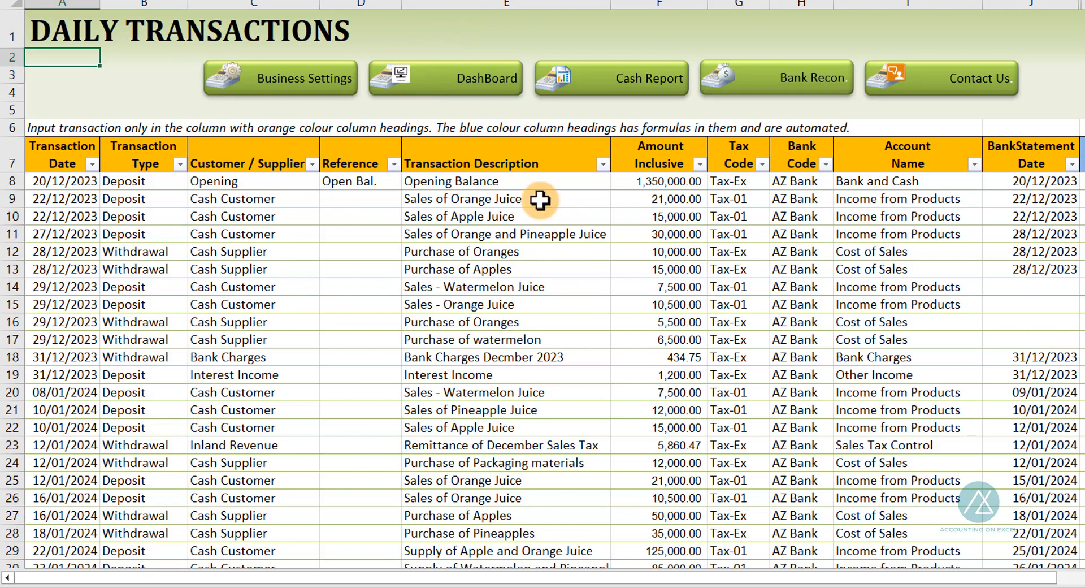
Open a transaction row's account name dropdown and scroll through the full list of accounts
left_click(472, 201)
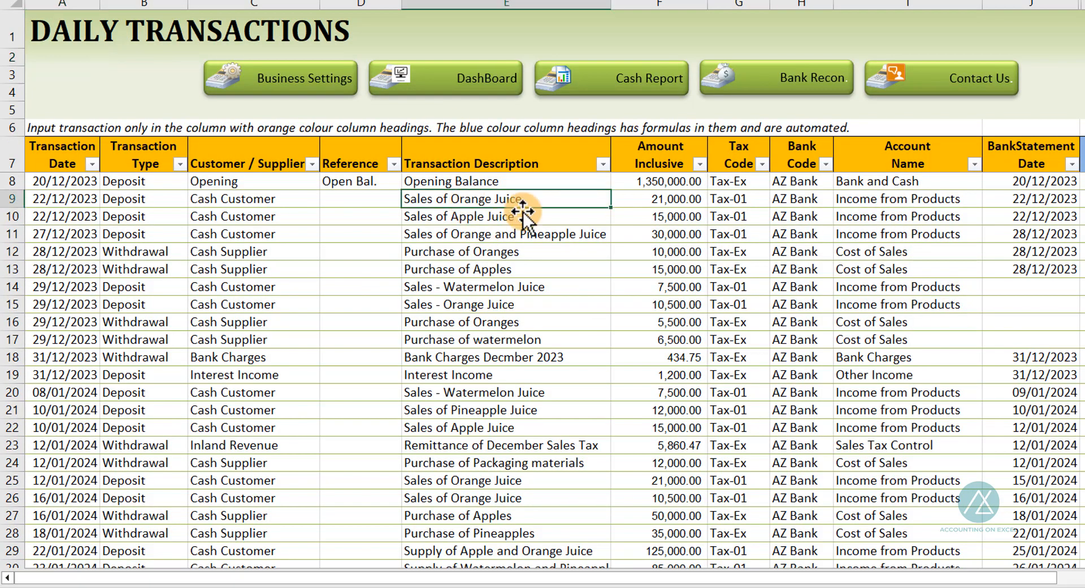
left_click(904, 201)
left_click(990, 201)
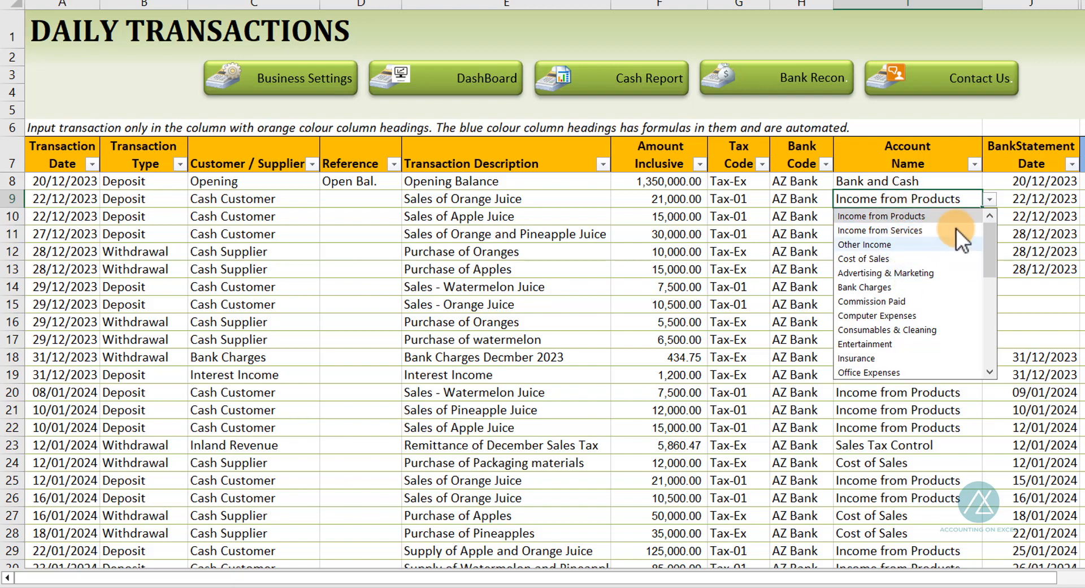
left_click_drag(988, 239, 985, 330)
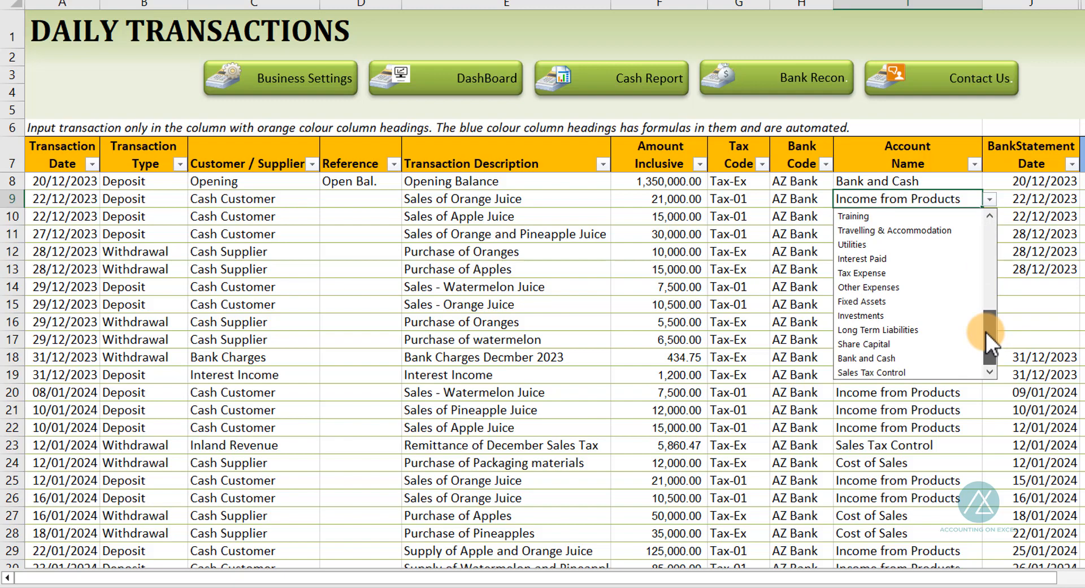
left_click_drag(985, 331, 990, 201)
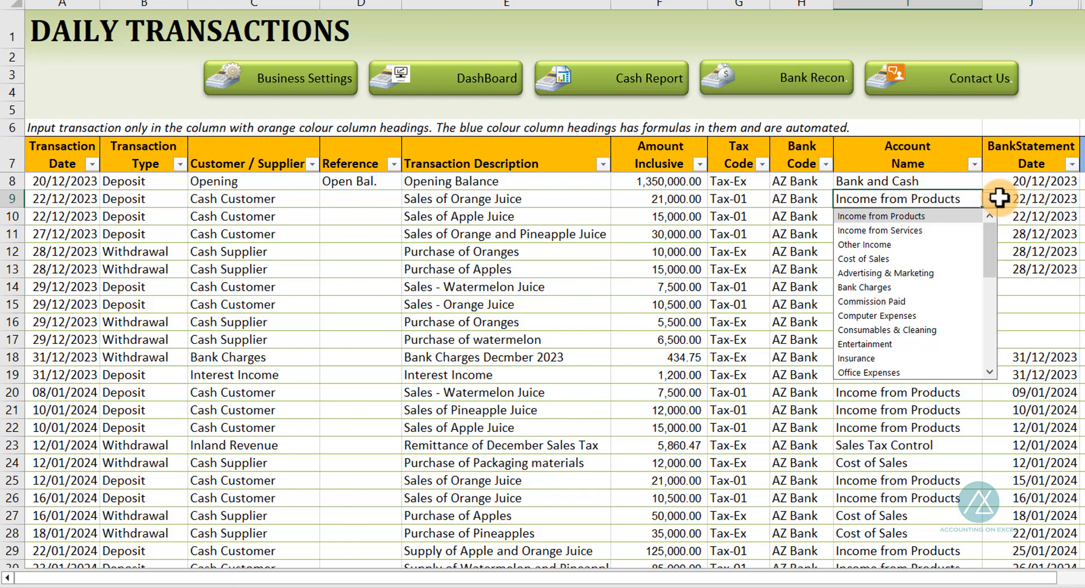
left_click(1031, 186)
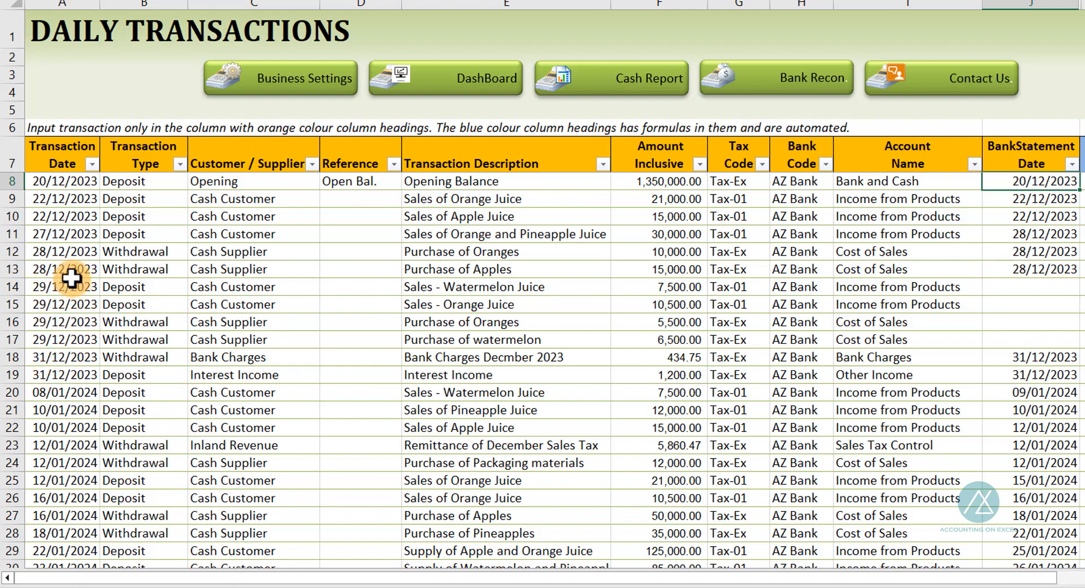
Select the transactions in rows 14 to 16 and their blank bank statement date cells in rows 14 to 17
left_click_drag(67, 285, 68, 322)
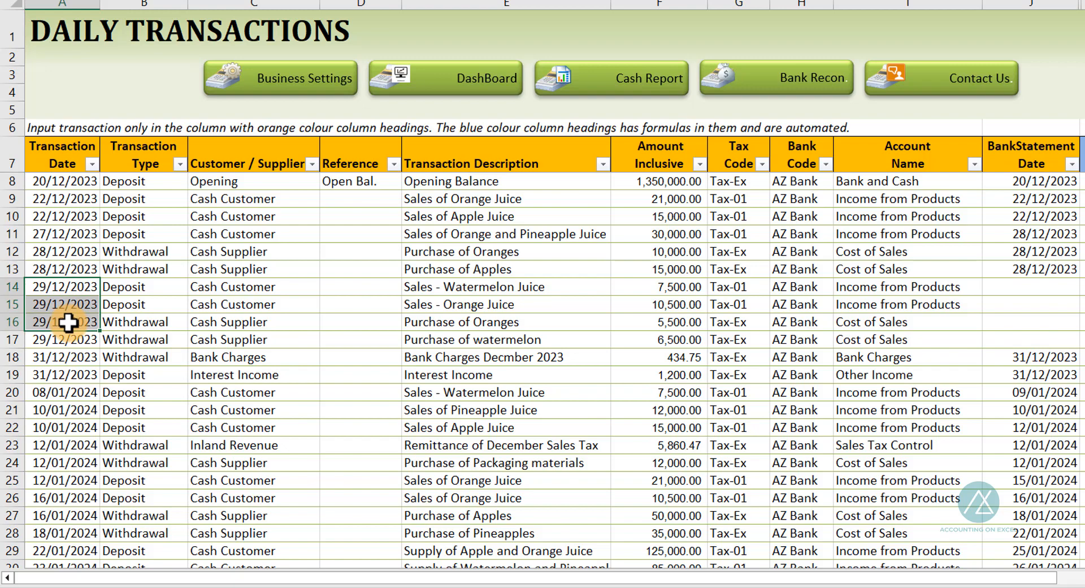
key("shift+space")
scroll(107, 341, "right", 3)
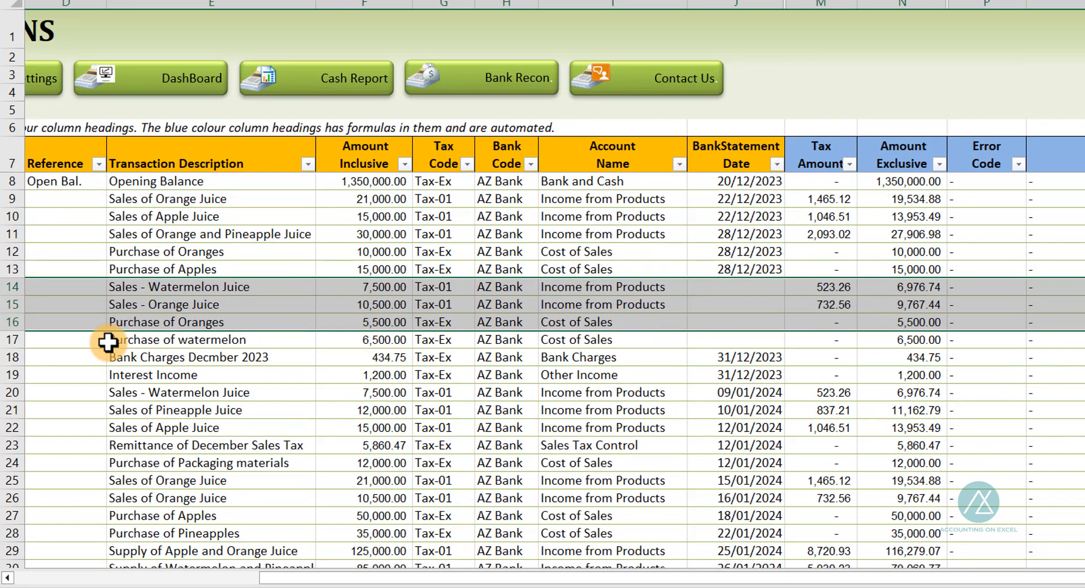
left_click(727, 285)
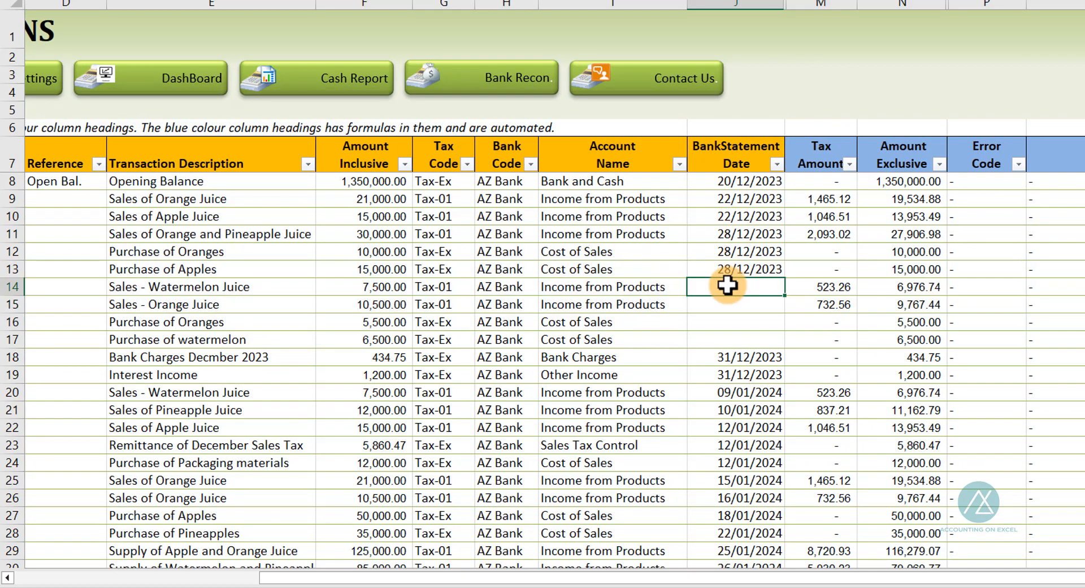
left_click_drag(727, 285, 730, 340)
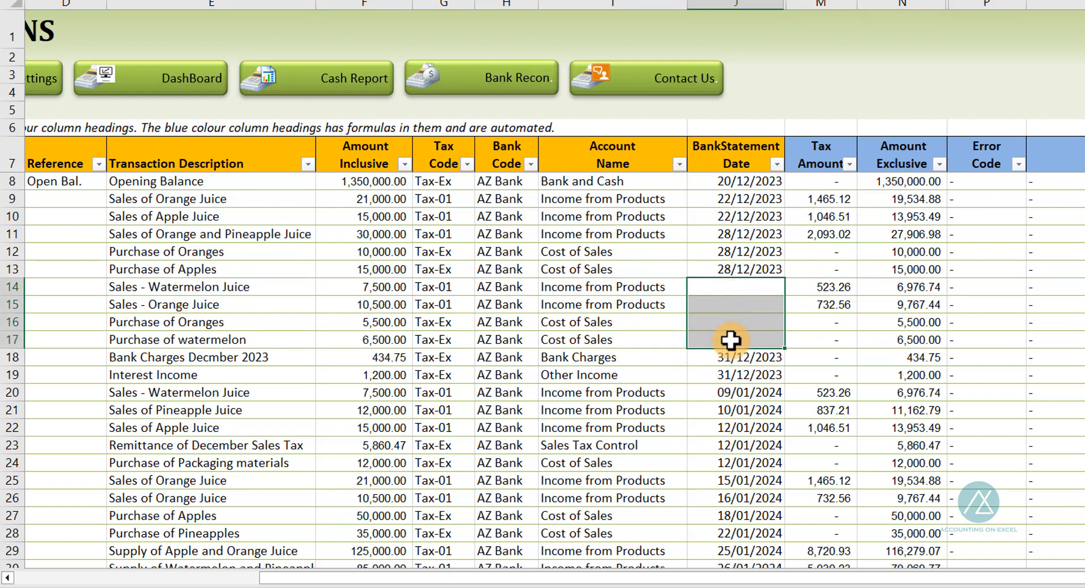
left_click_drag(545, 577, 281, 578)
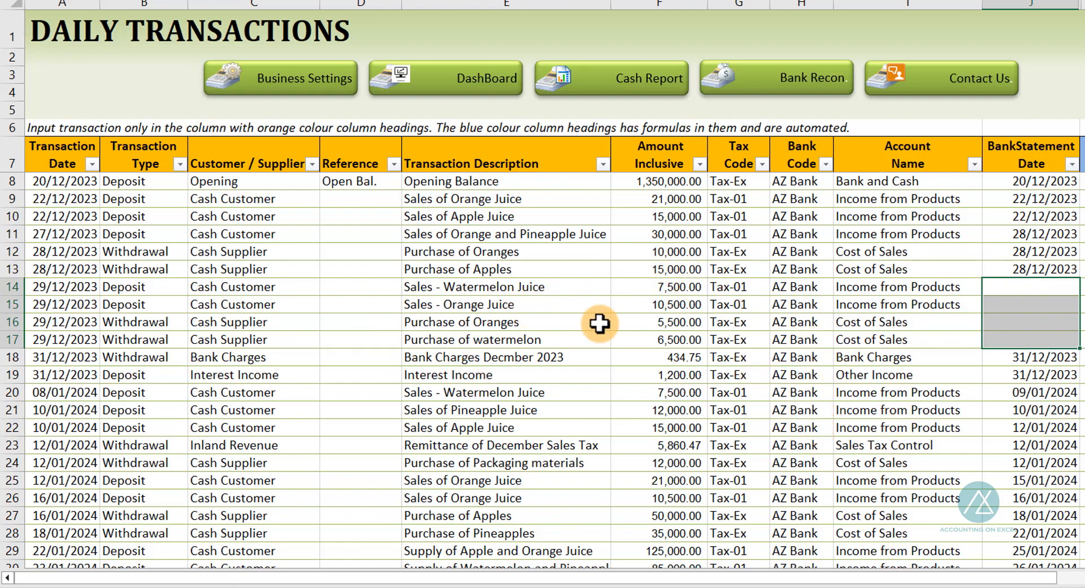
Switch to the bank statement workbook and compare the December 2023 and January 2024 bank statement sheets, then switch back
key("alt+Tab")
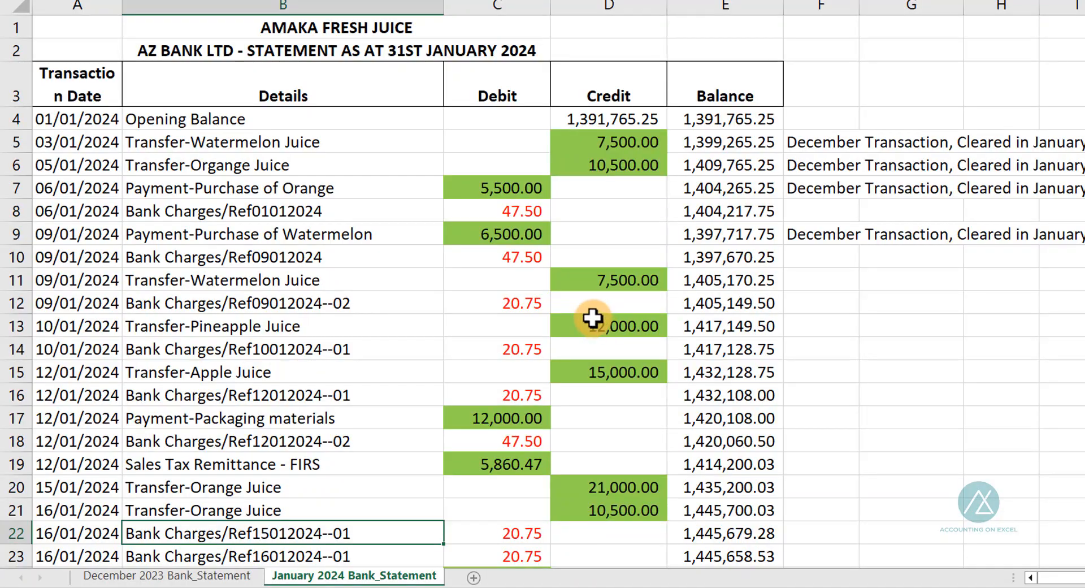
left_click(94, 576)
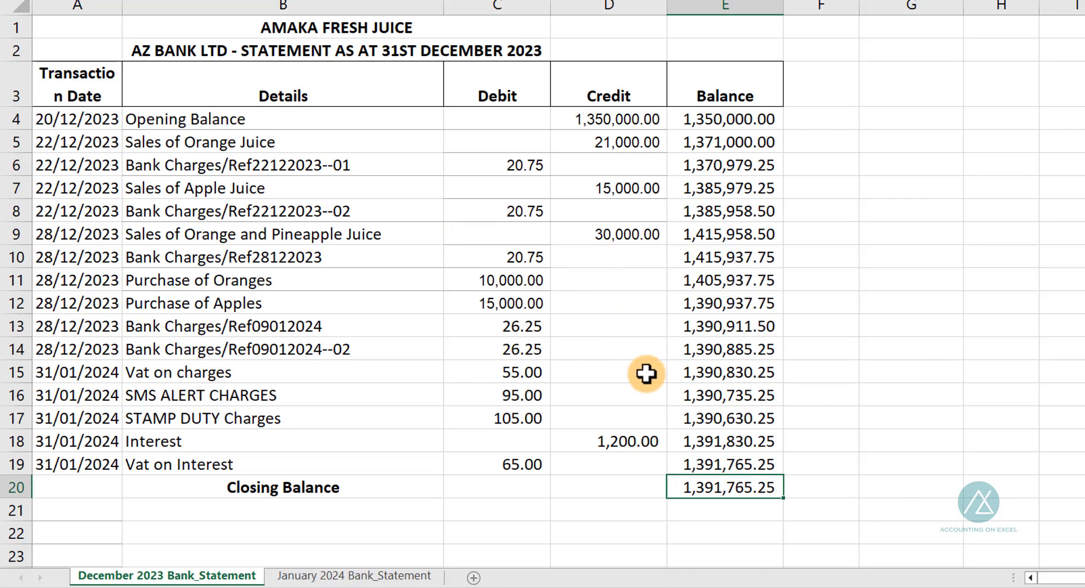
left_click(325, 575)
scroll(367, 271, "down", 12)
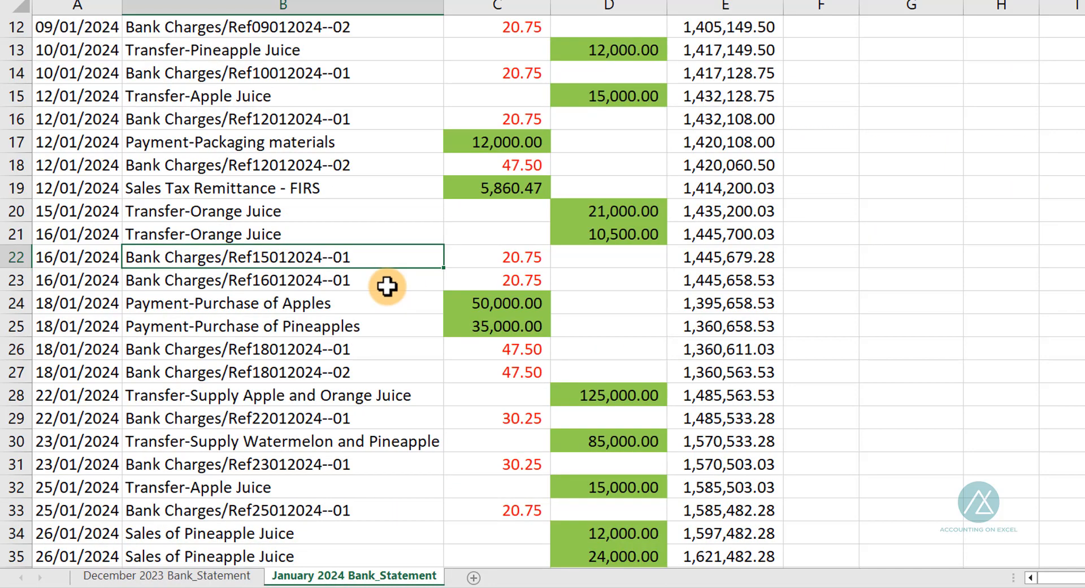
scroll(506, 282, "up", 11)
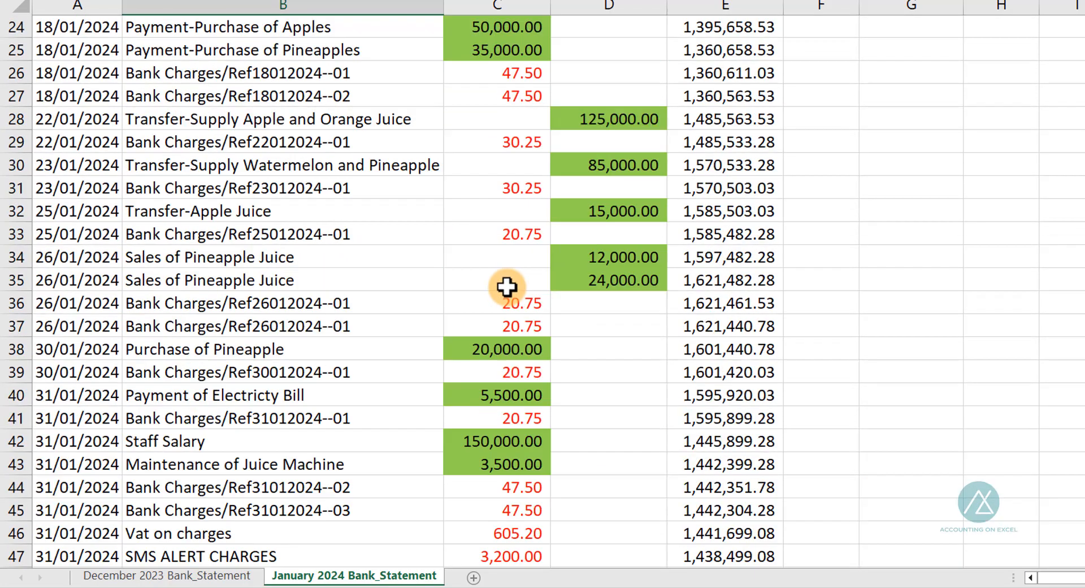
scroll(508, 276, "up", 1)
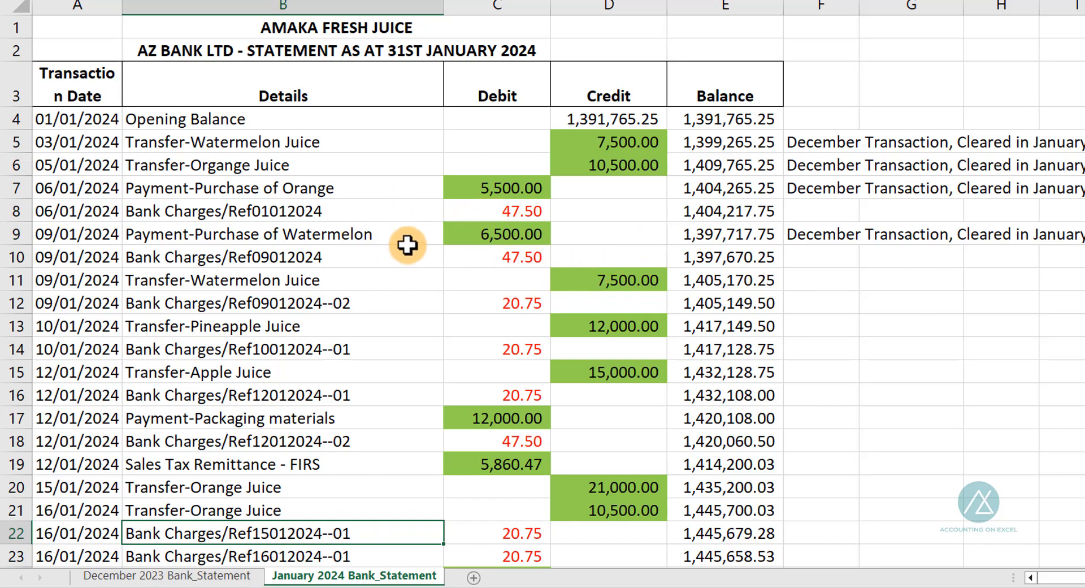
scroll(406, 245, "down", 7)
scroll(406, 245, "up", 7)
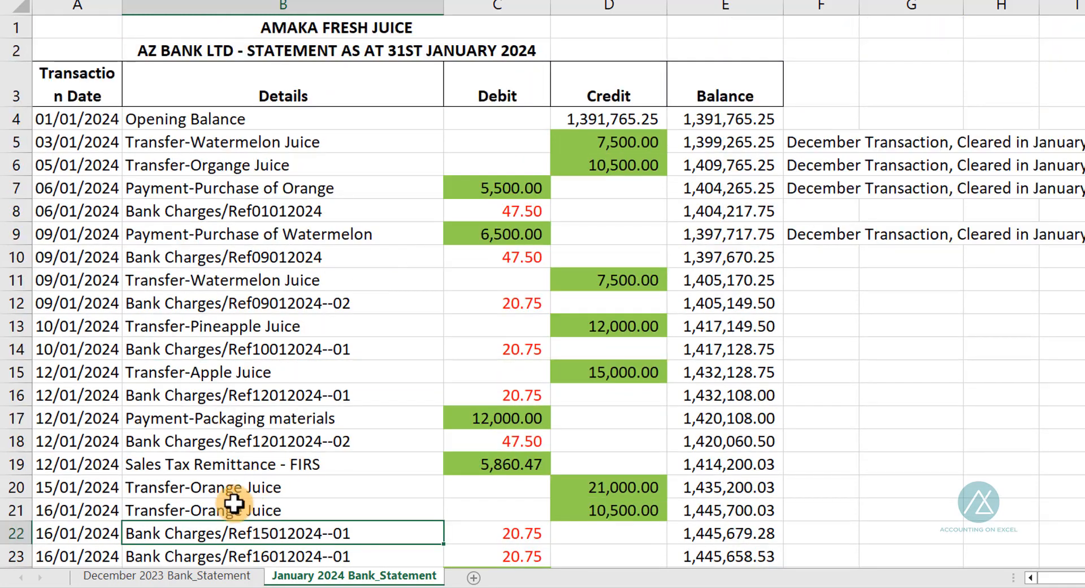
left_click(164, 575)
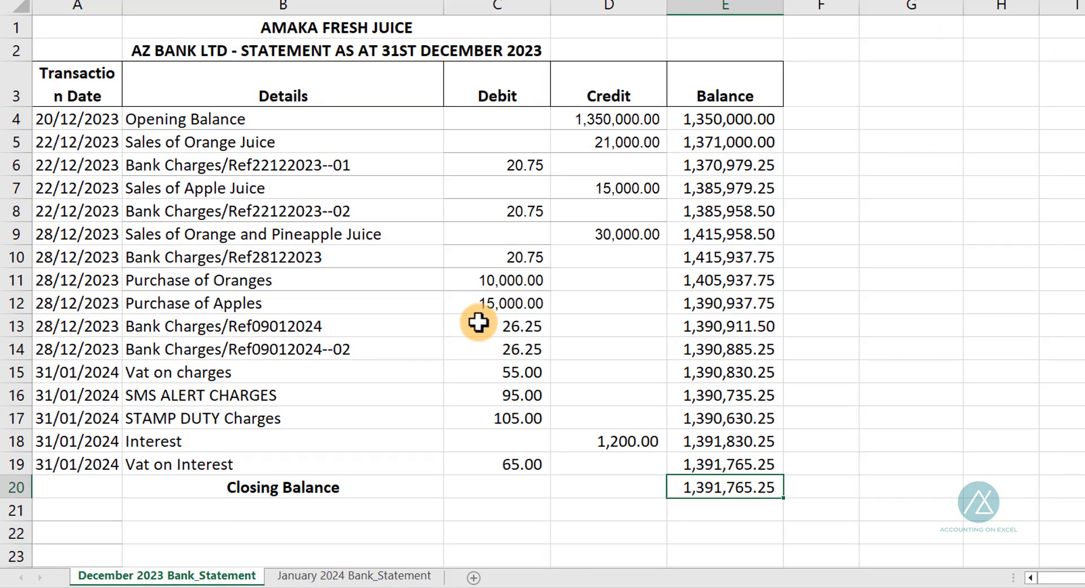
left_click(299, 575)
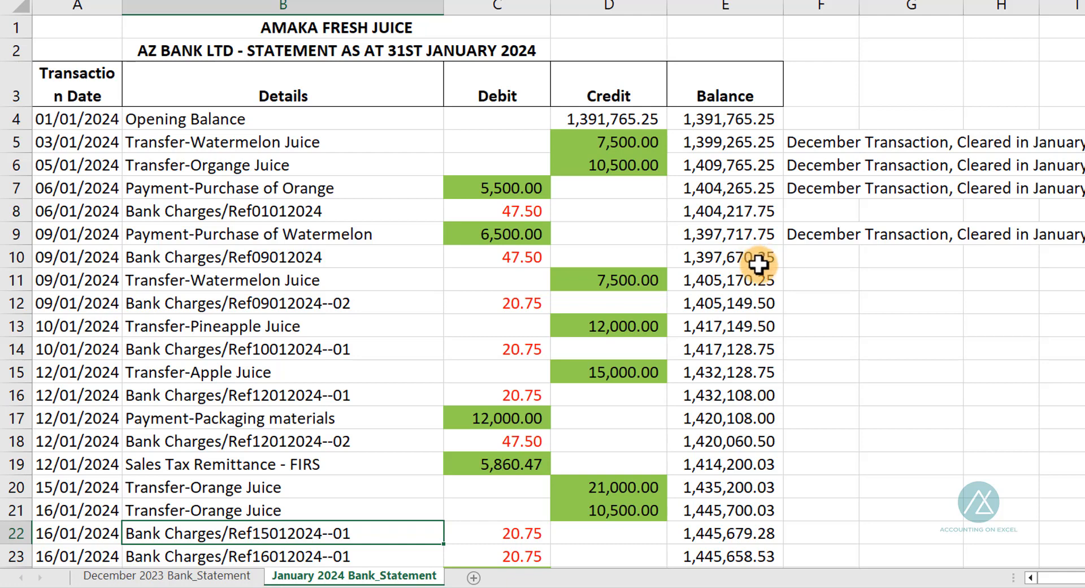
key("alt+Tab")
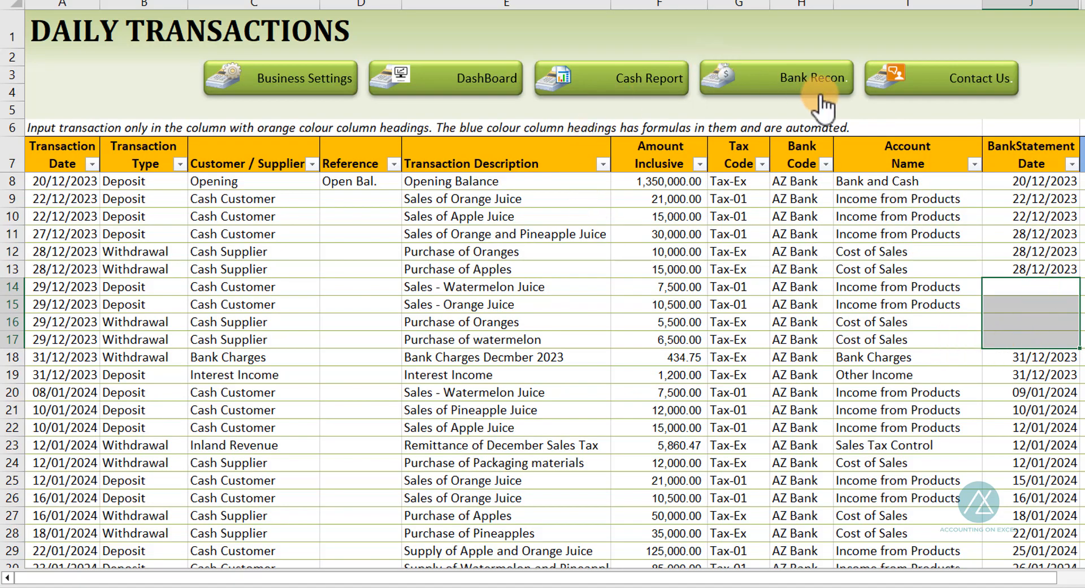
Open the Cash Book Report and inspect its start date, bank code and transaction type filter cells
left_click(639, 81)
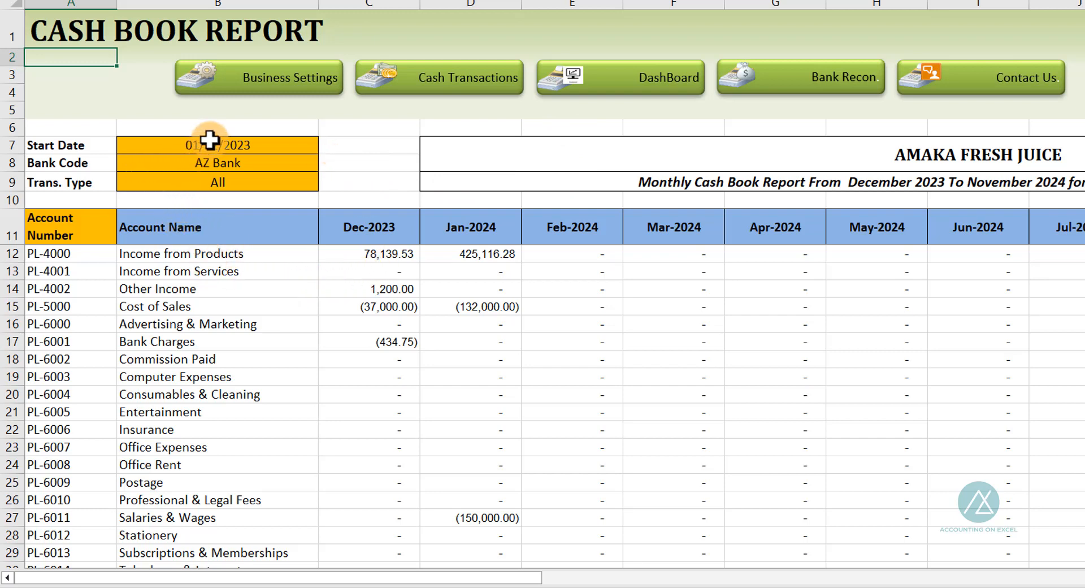
left_click_drag(205, 144, 205, 187)
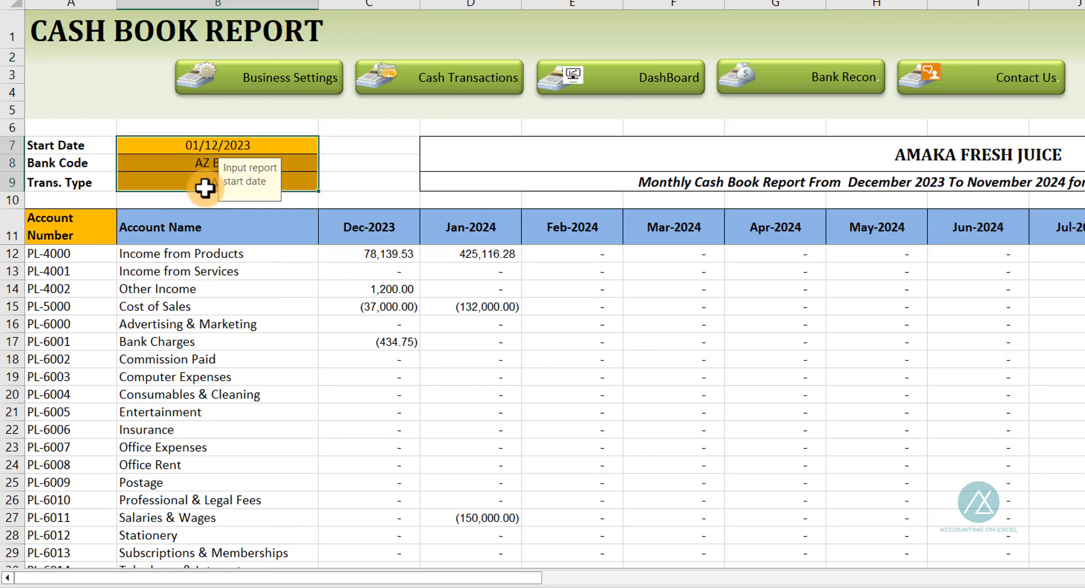
left_click(195, 146)
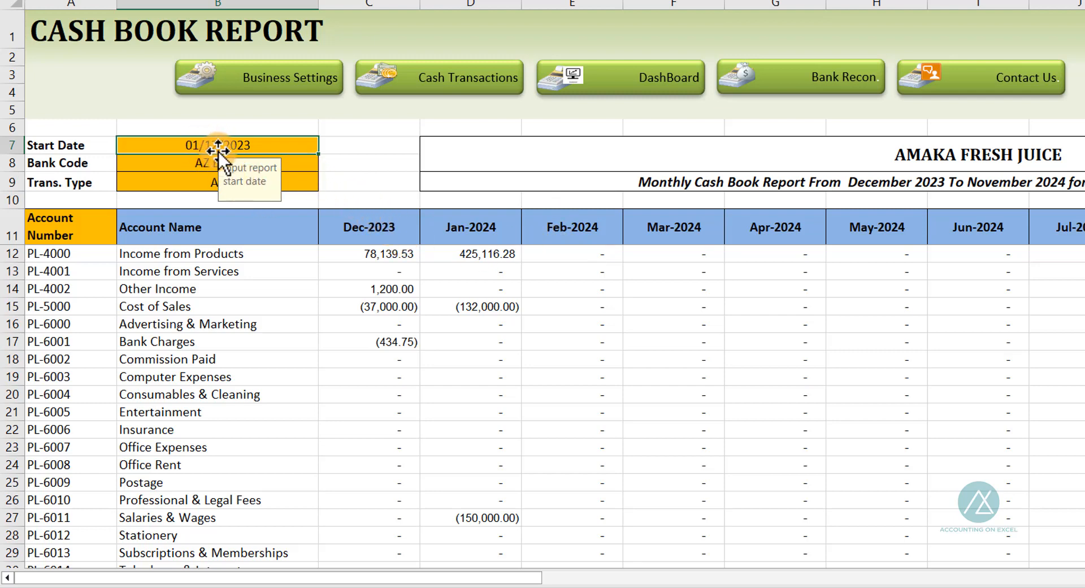
left_click(151, 167)
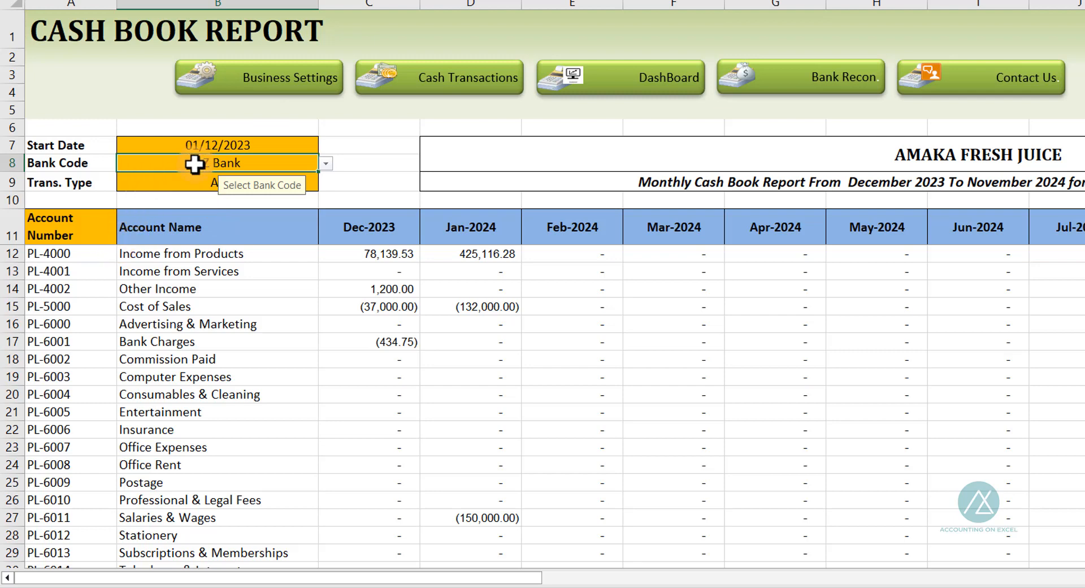
left_click(181, 182)
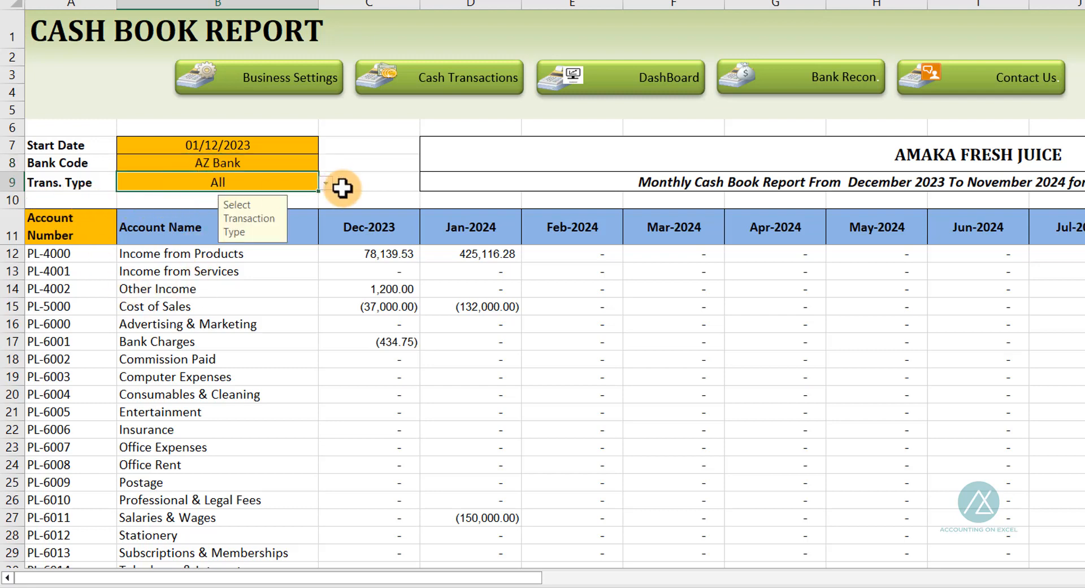
left_click(325, 183)
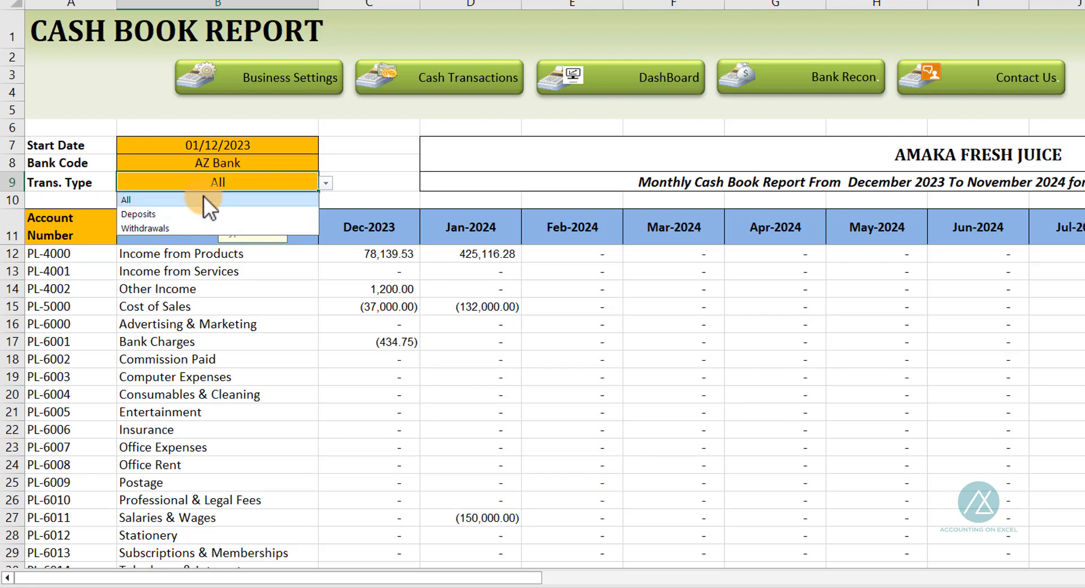
left_click(212, 147)
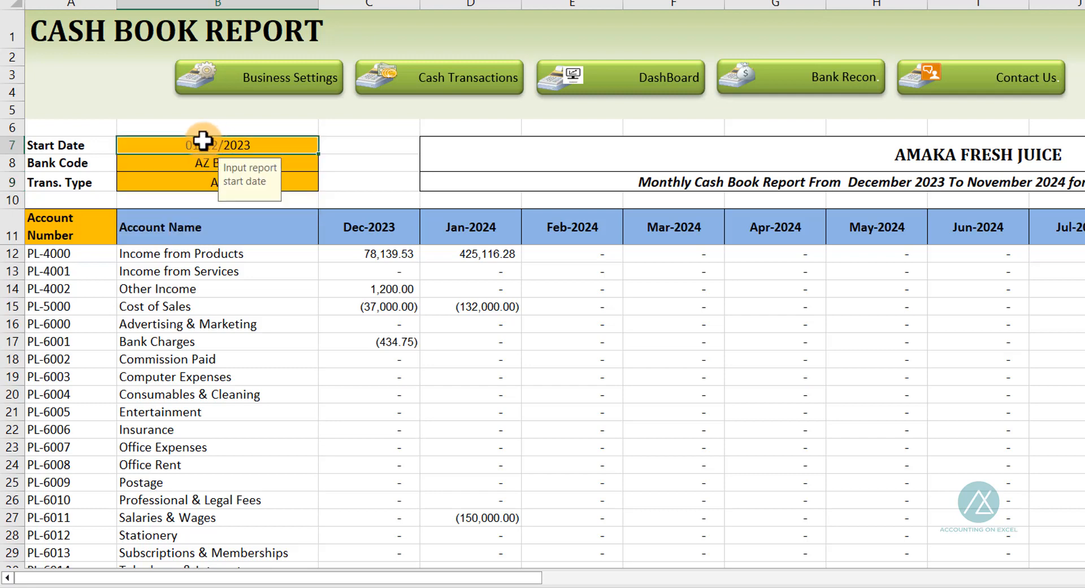
Review the report's monthly columns from Dec-2023 through to the Total column
left_click(370, 228)
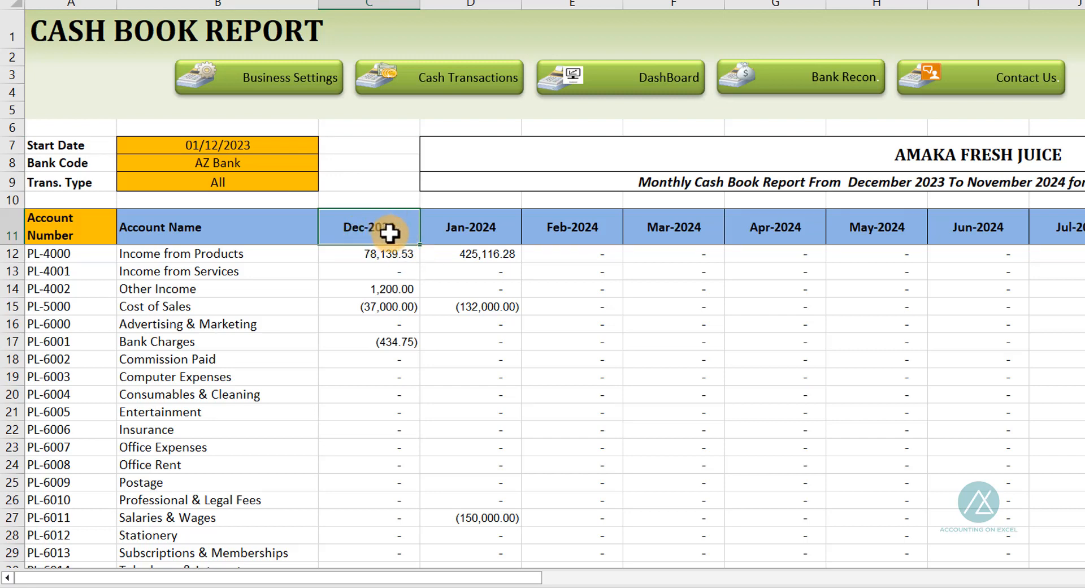
left_click_drag(496, 576, 752, 543)
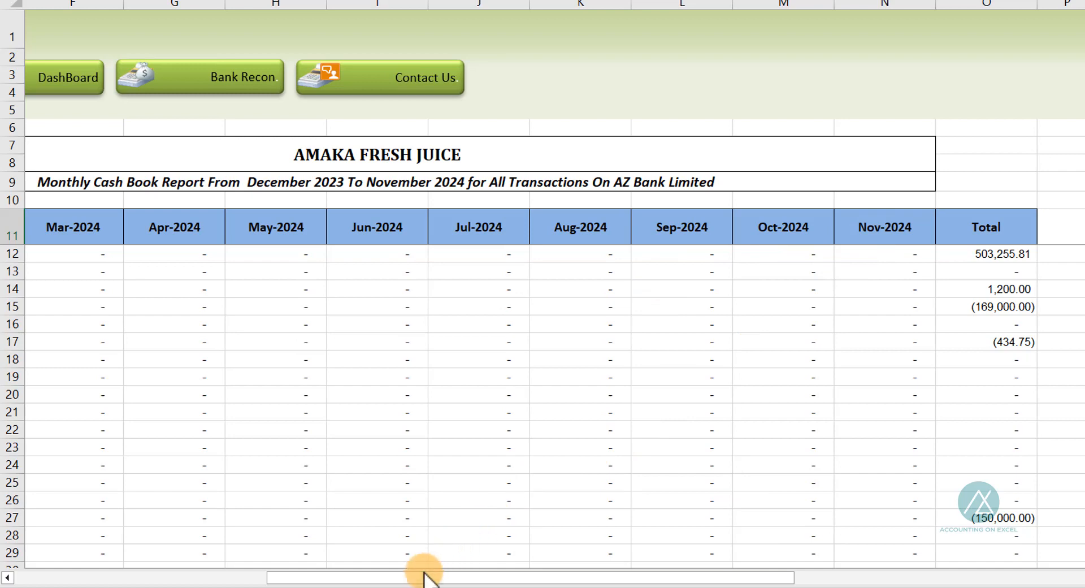
left_click_drag(424, 574, 189, 524)
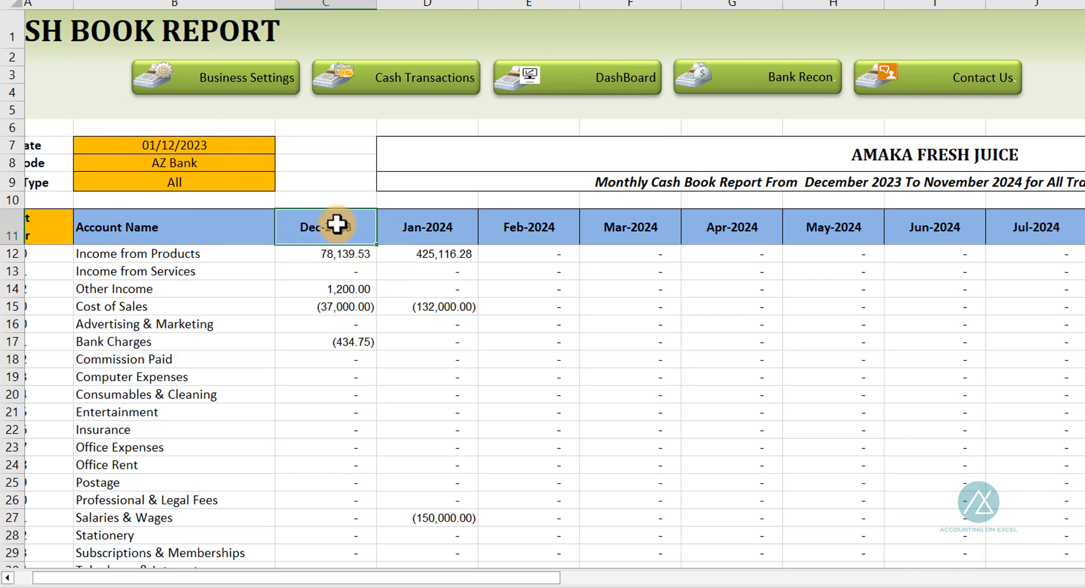
left_click_drag(474, 566, 744, 561)
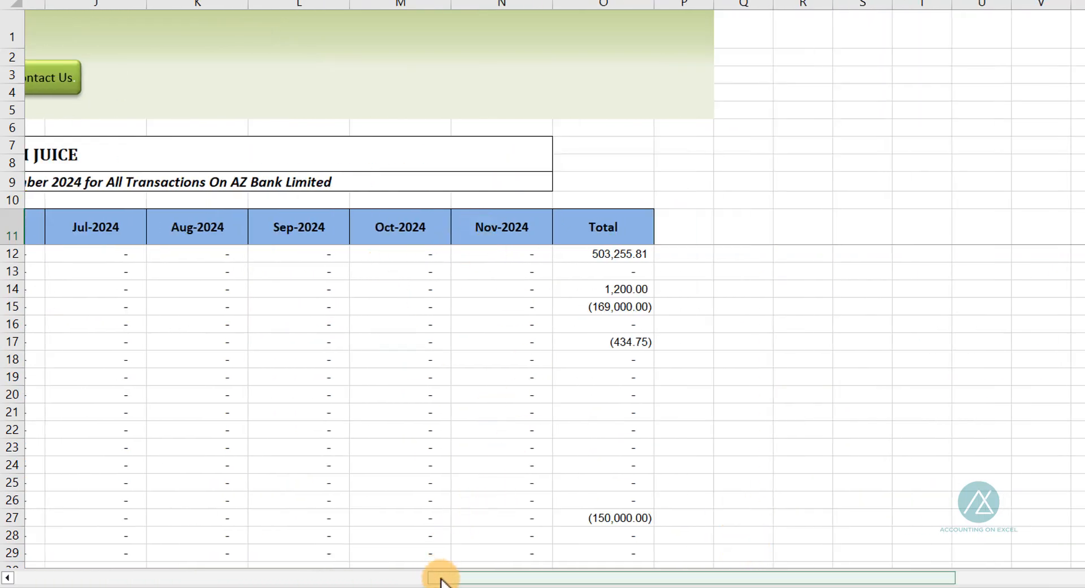
left_click_drag(439, 574, 14, 499)
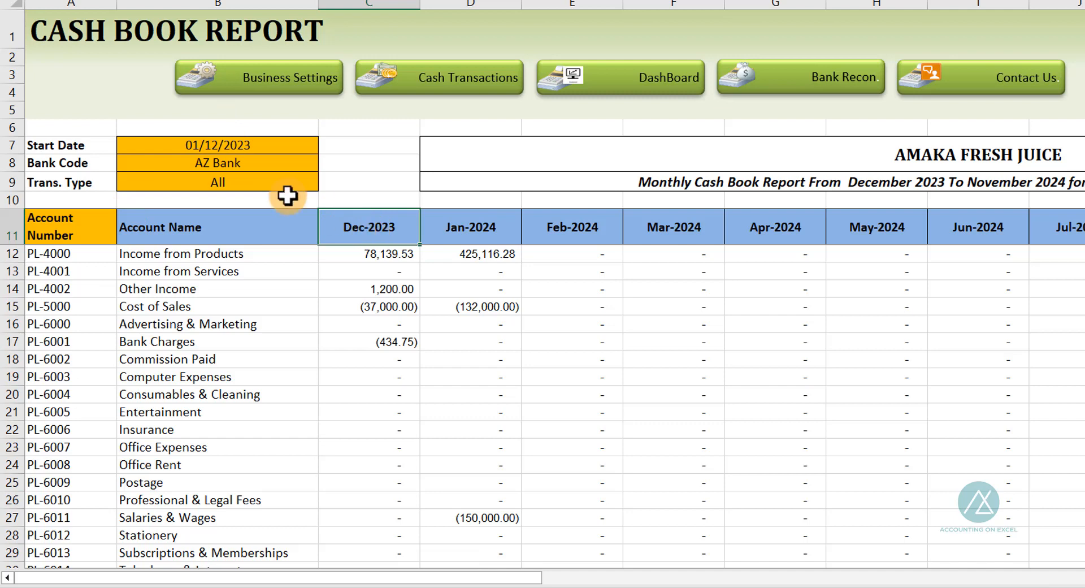
View the transaction type filter options and the report title cells
left_click(192, 189)
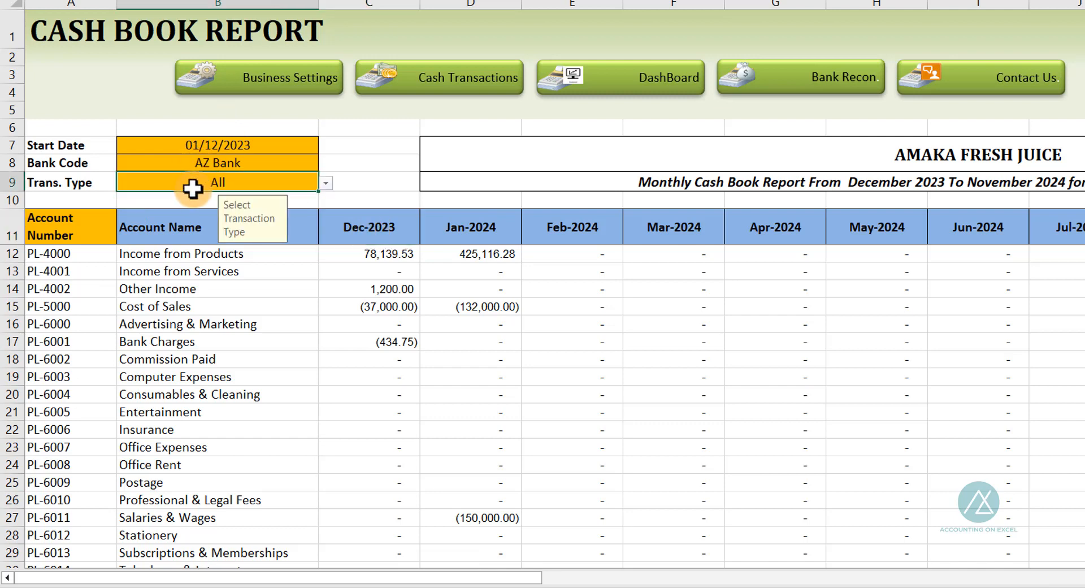
left_click(326, 183)
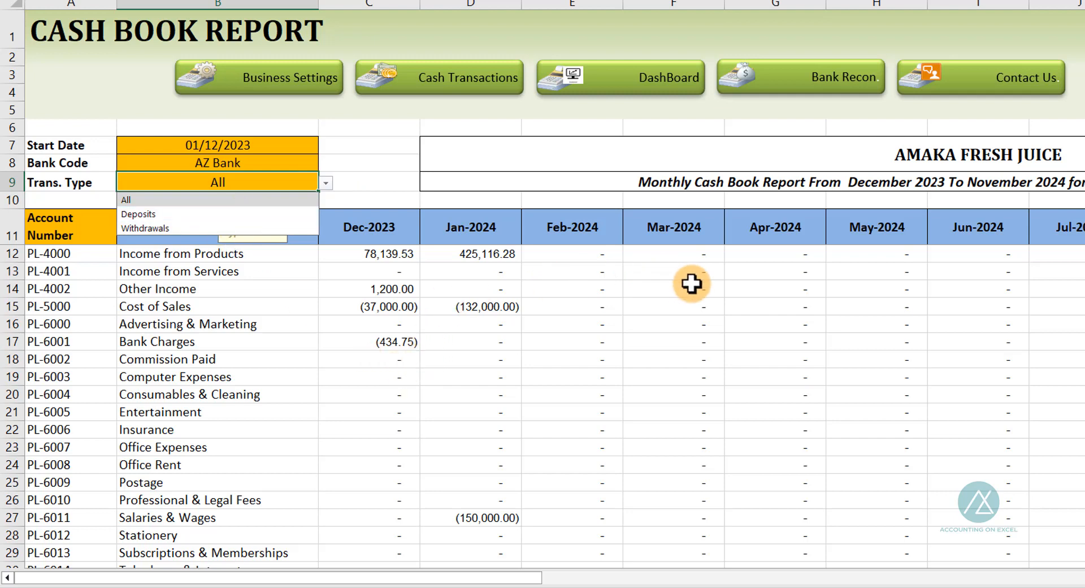
left_click(656, 162)
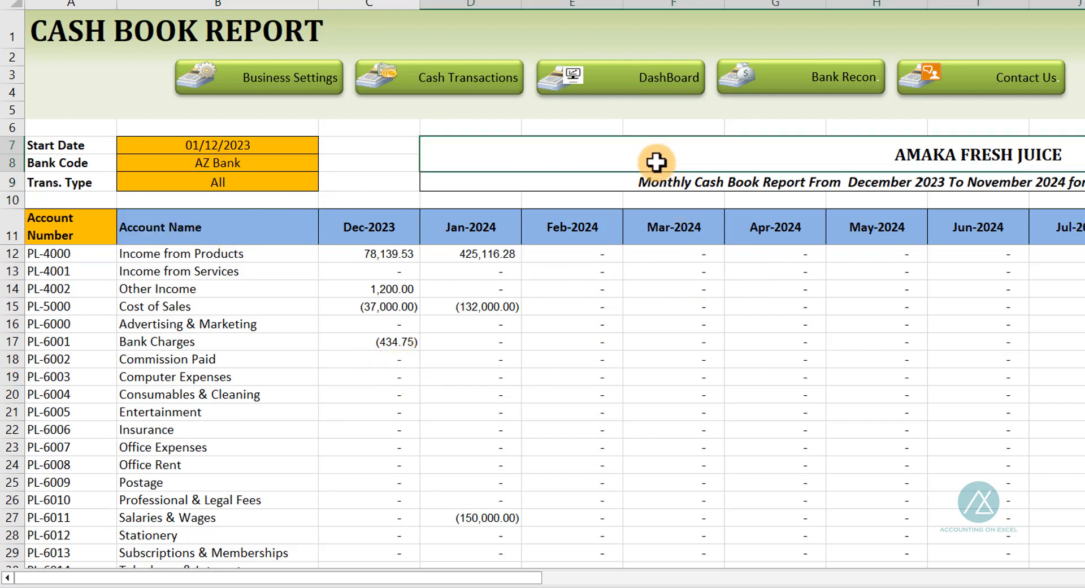
left_click(598, 186)
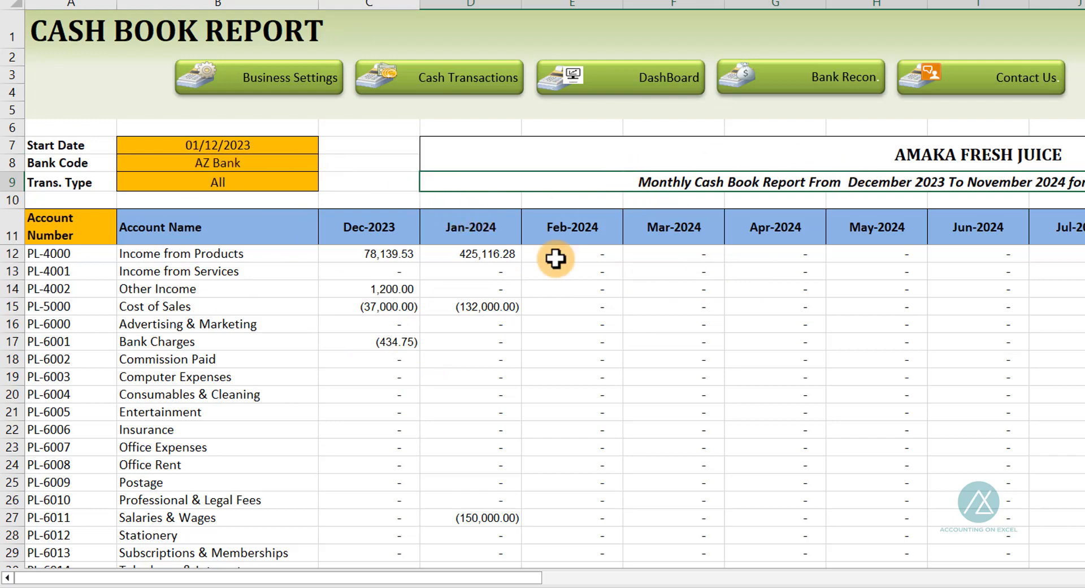
Move from the report title cells through the Daily Transactions sheet to the Bank Reconciliation sheet and scroll through it
left_click(924, 146)
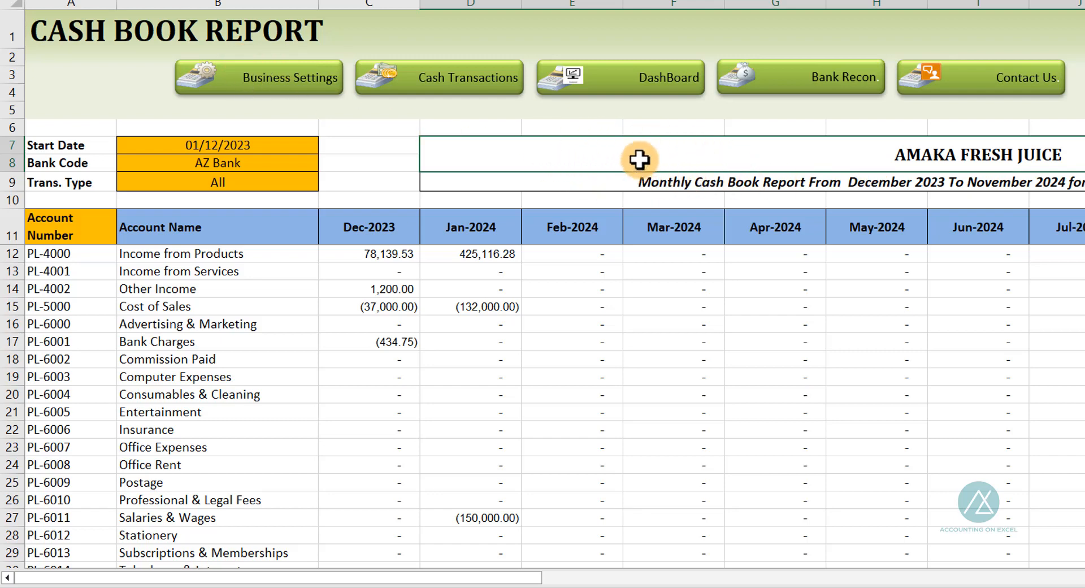
left_click(637, 177)
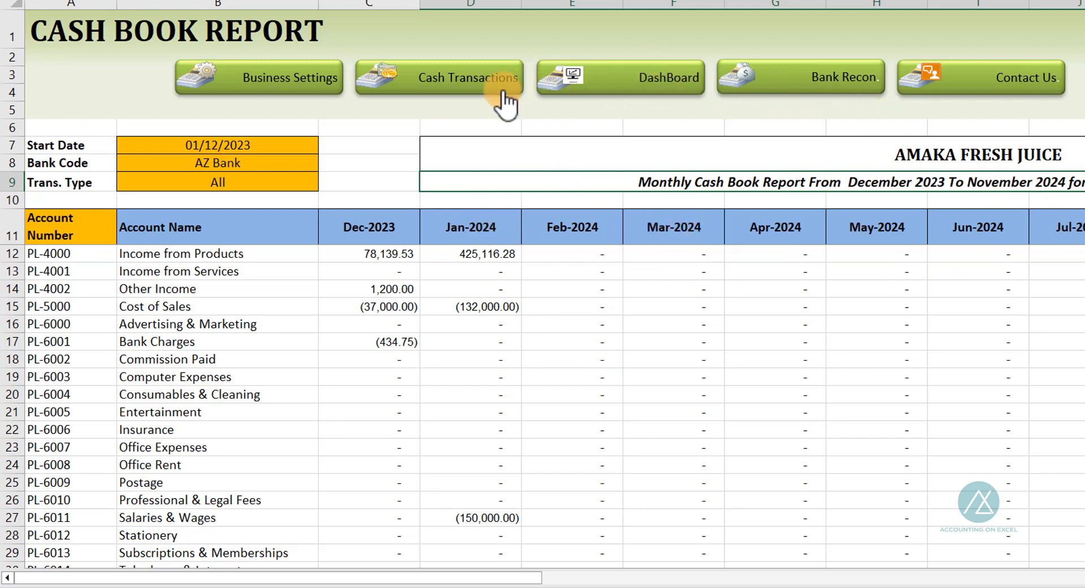
left_click(460, 85)
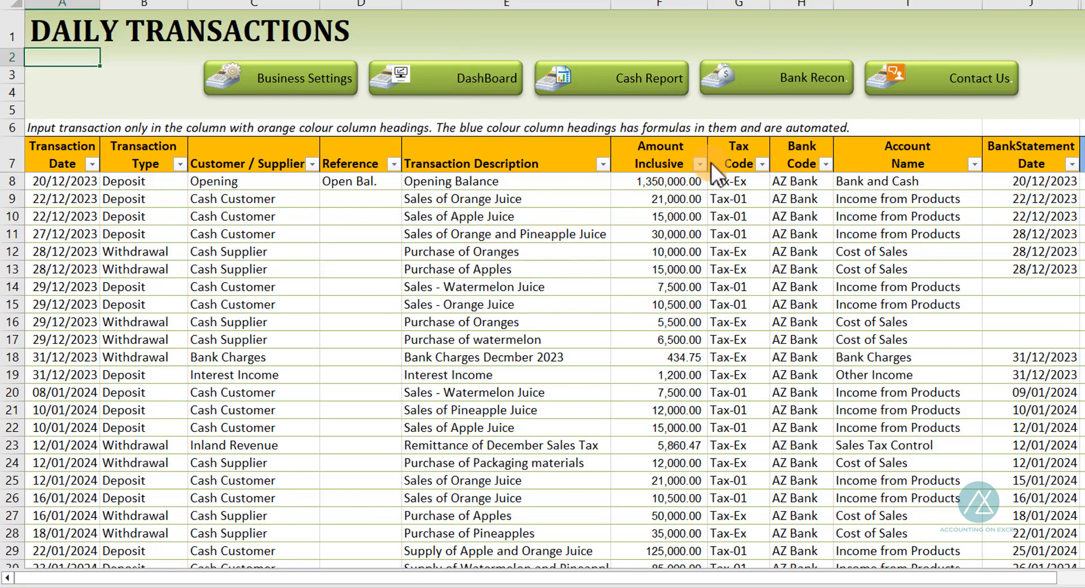
left_click(809, 85)
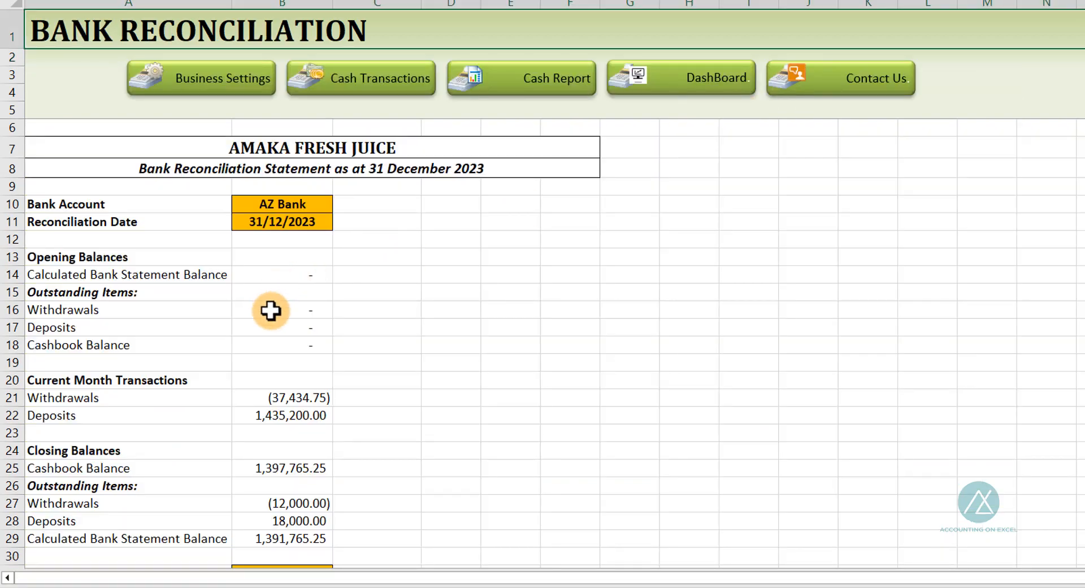
scroll(271, 308, "down", 2)
scroll(308, 354, "up", 2)
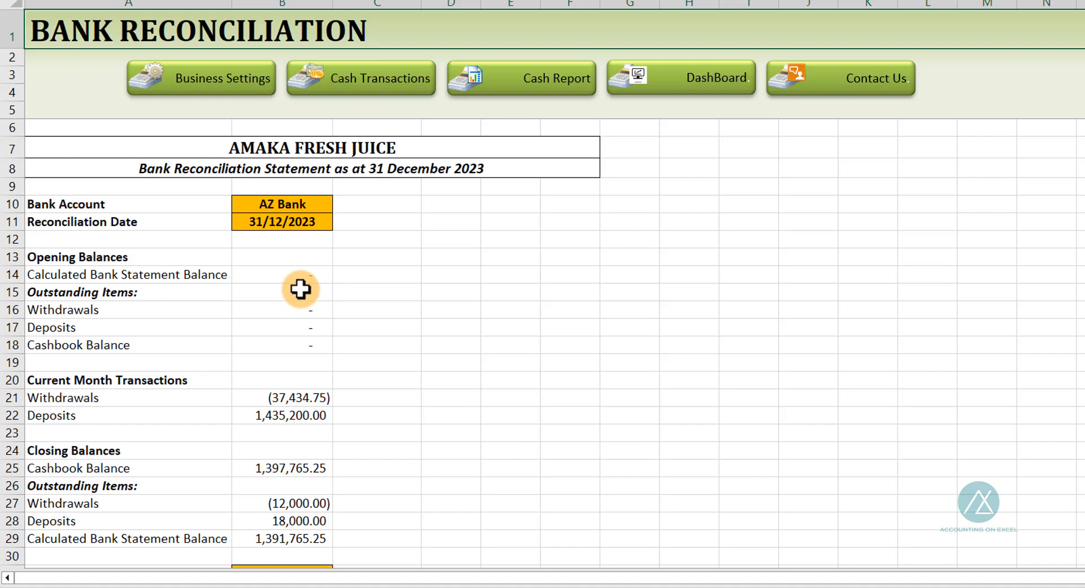
Inspect the reconciliation's bank account and reconciliation date input cells, opening the bank code list without changing it
left_click(280, 206)
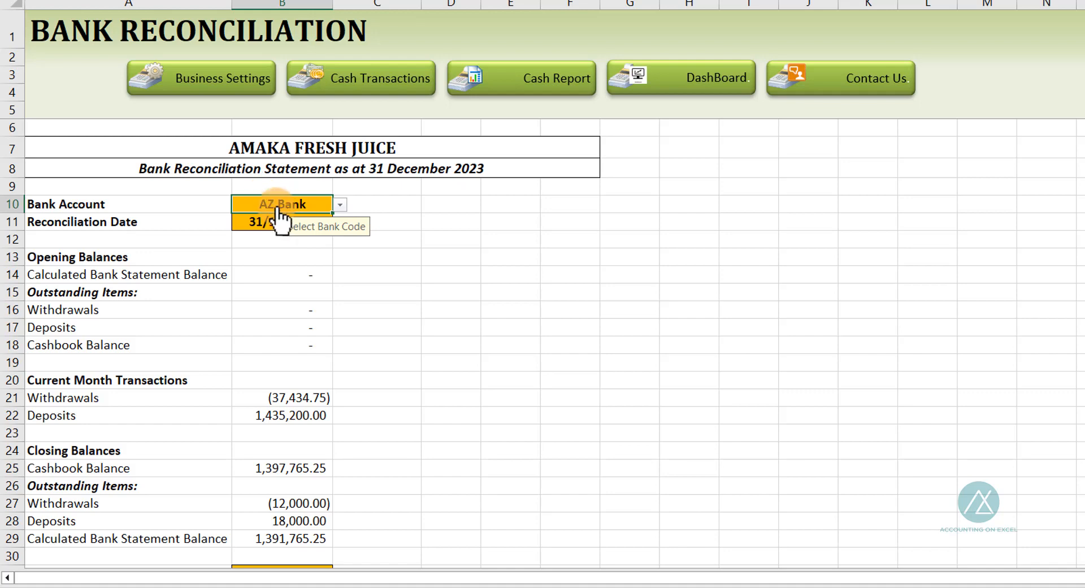
left_click(250, 222)
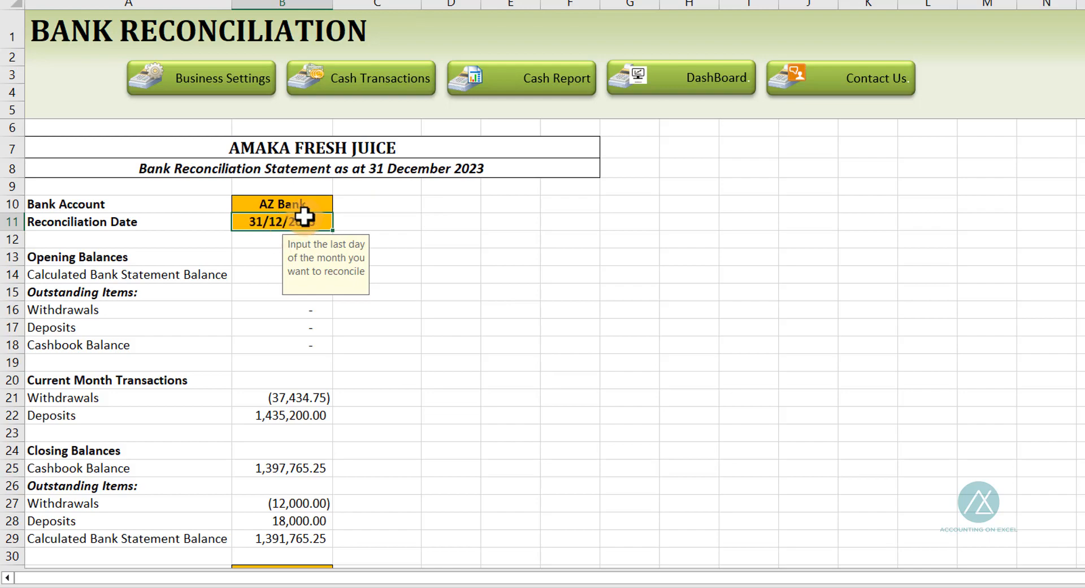
scroll(300, 472, "down", 5)
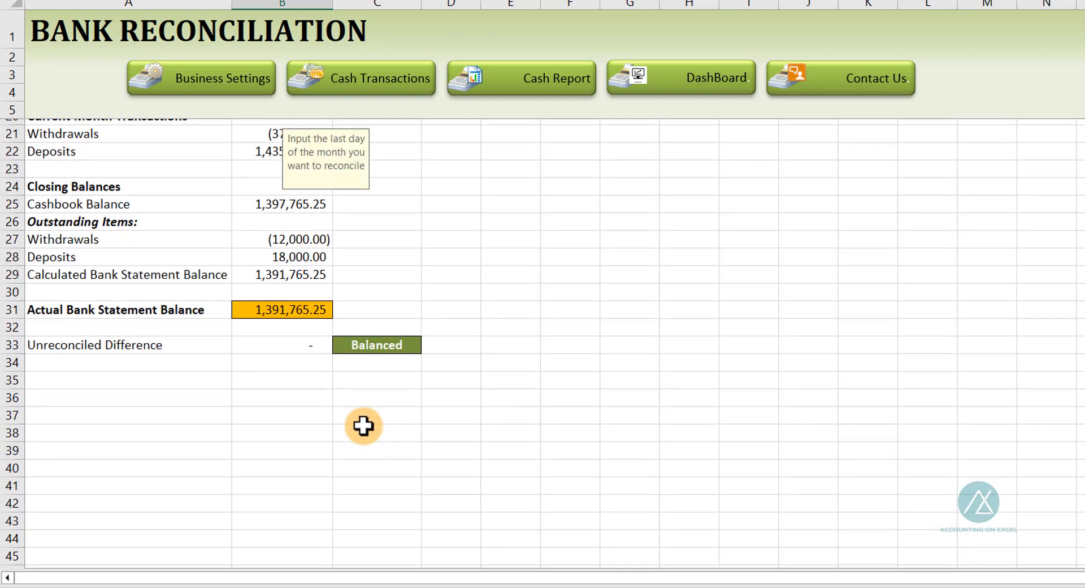
scroll(279, 233, "up", 5)
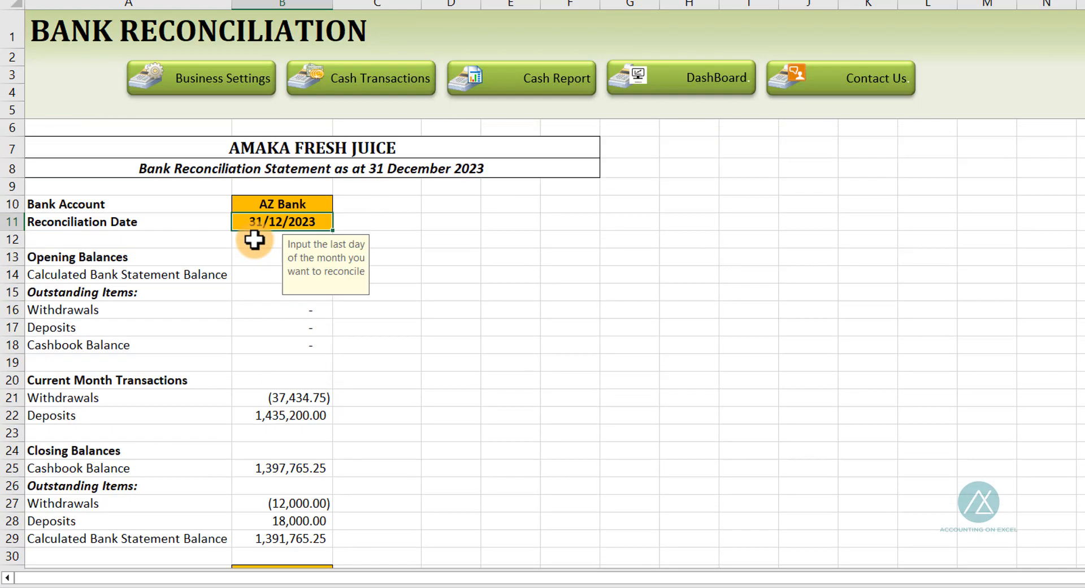
left_click(266, 205)
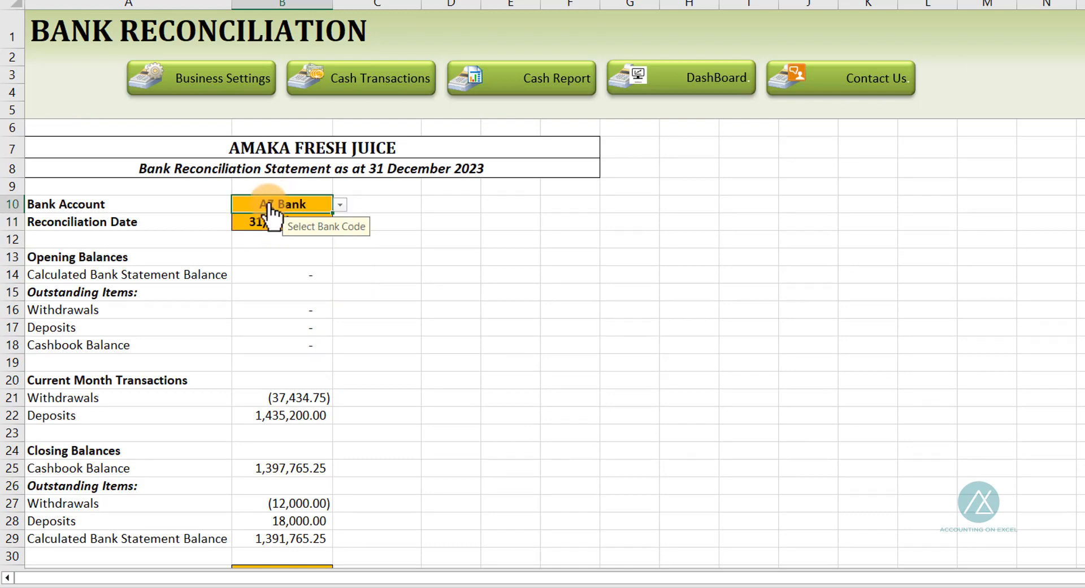
key("alt+Down")
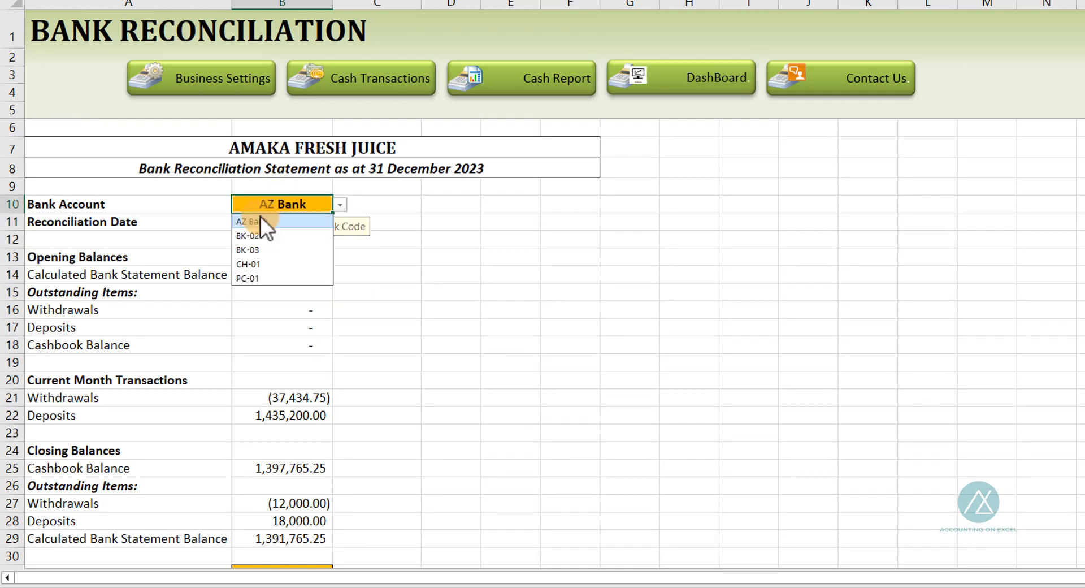
left_click(479, 299)
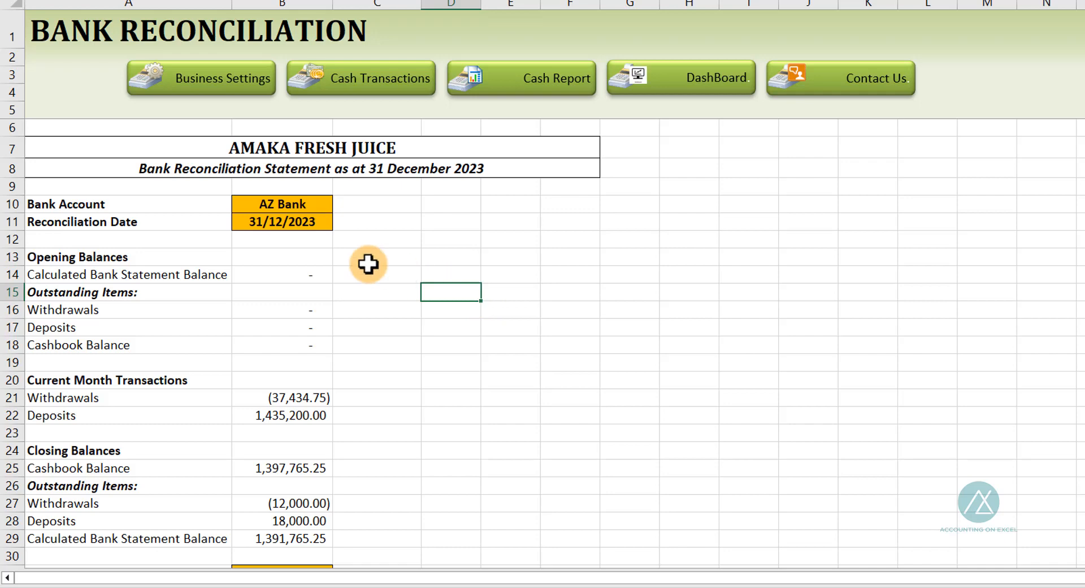
left_click(275, 224)
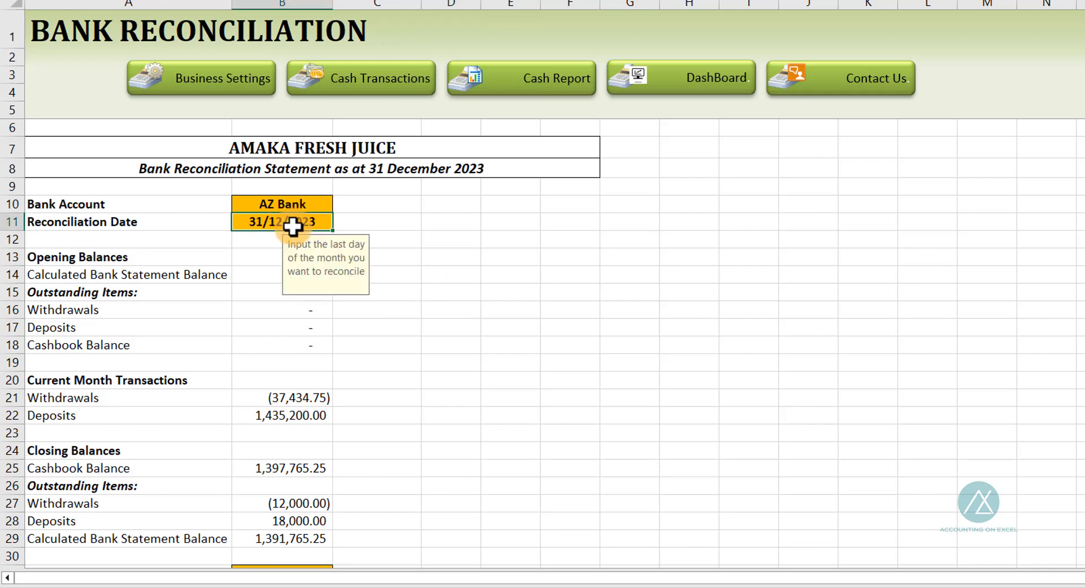
Inspect the Actual Bank Statement Balance input cell at the bottom of the reconciliation
scroll(322, 423, "down", 3)
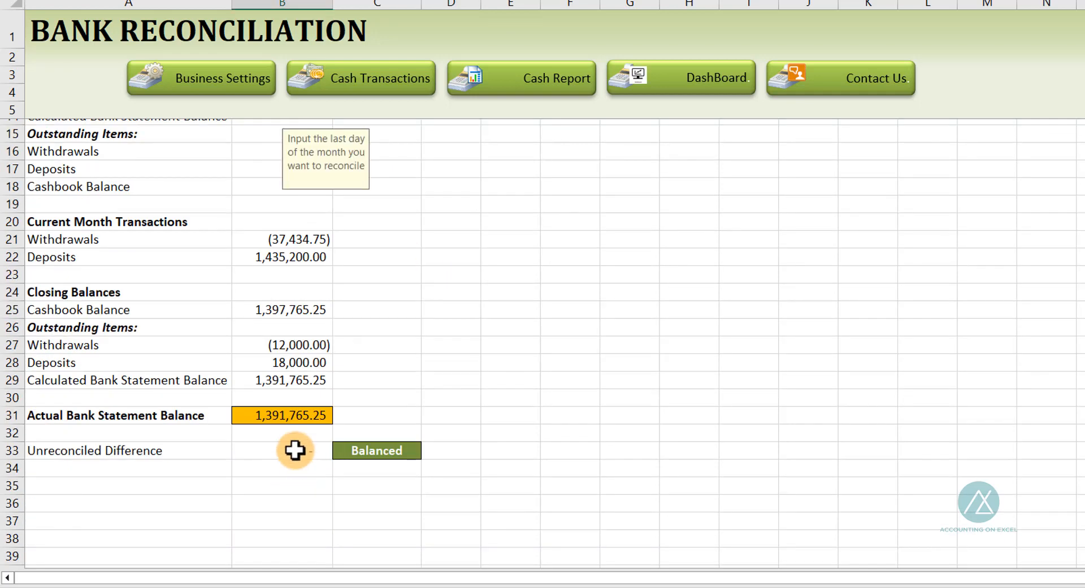
left_click(268, 414)
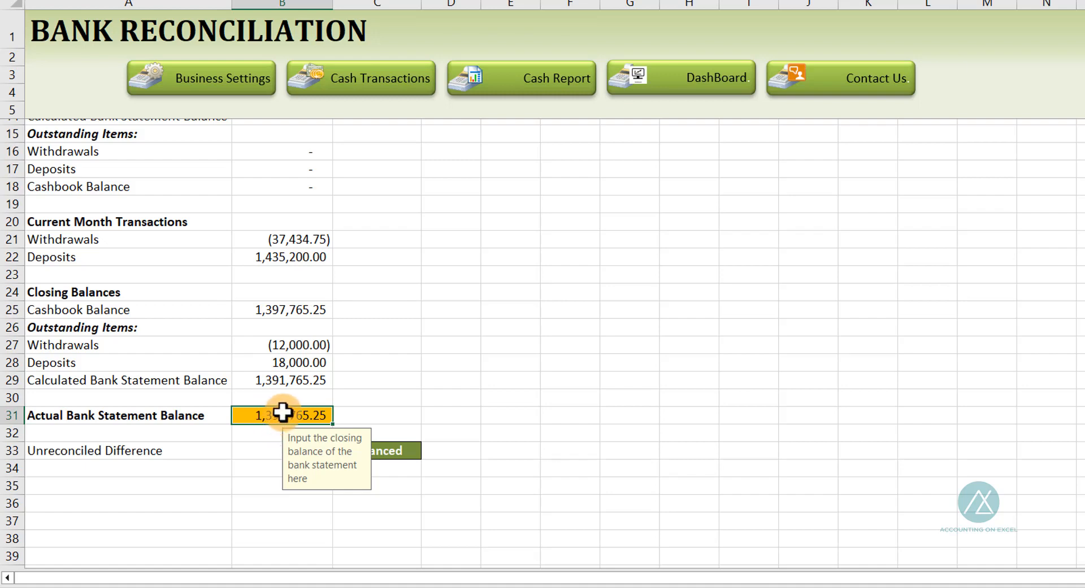
scroll(325, 339, "up", 3)
scroll(315, 343, "down", 2)
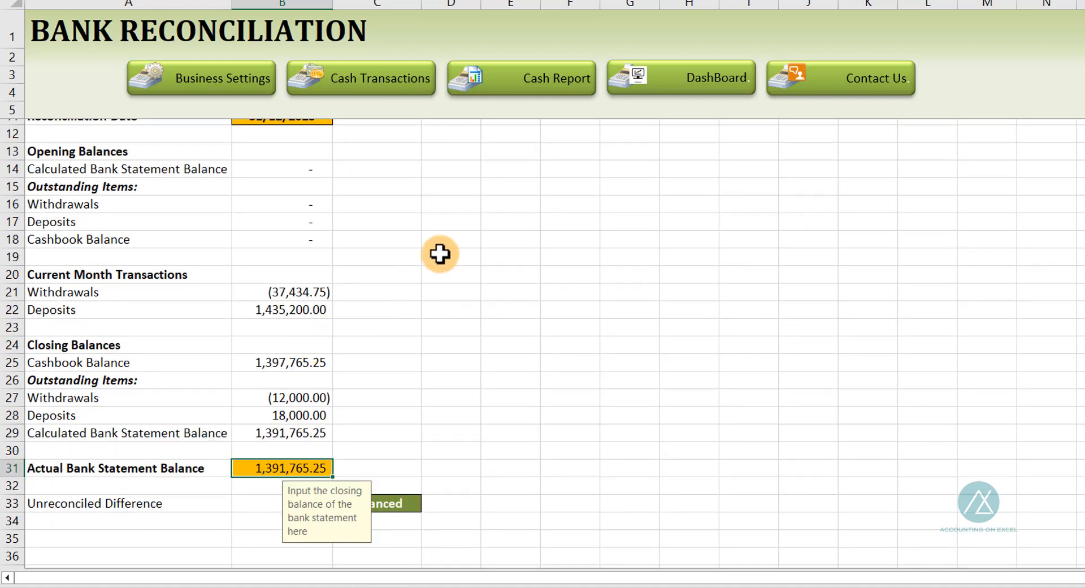
Switch to the Daily Transactions sheet and back, then inspect the Unreconciled Difference status cell
left_click(370, 82)
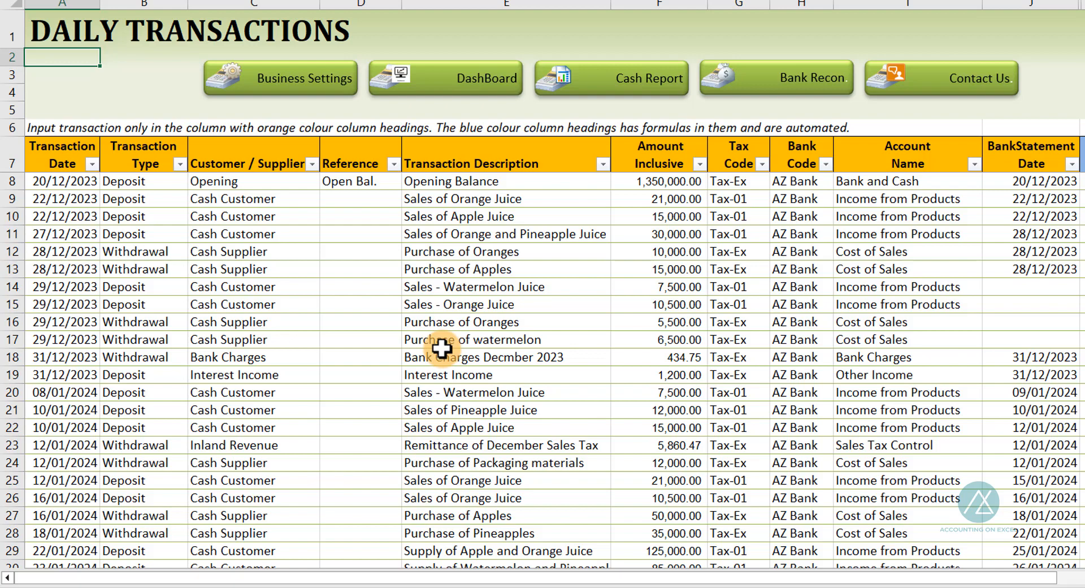
left_click(770, 83)
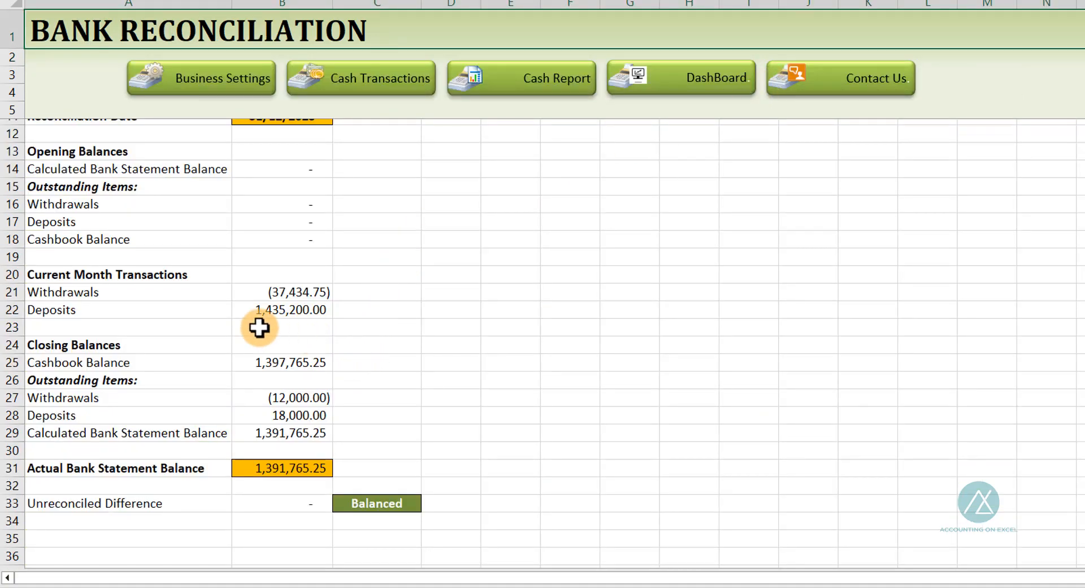
scroll(263, 322, "up", 2)
scroll(286, 316, "down", 3)
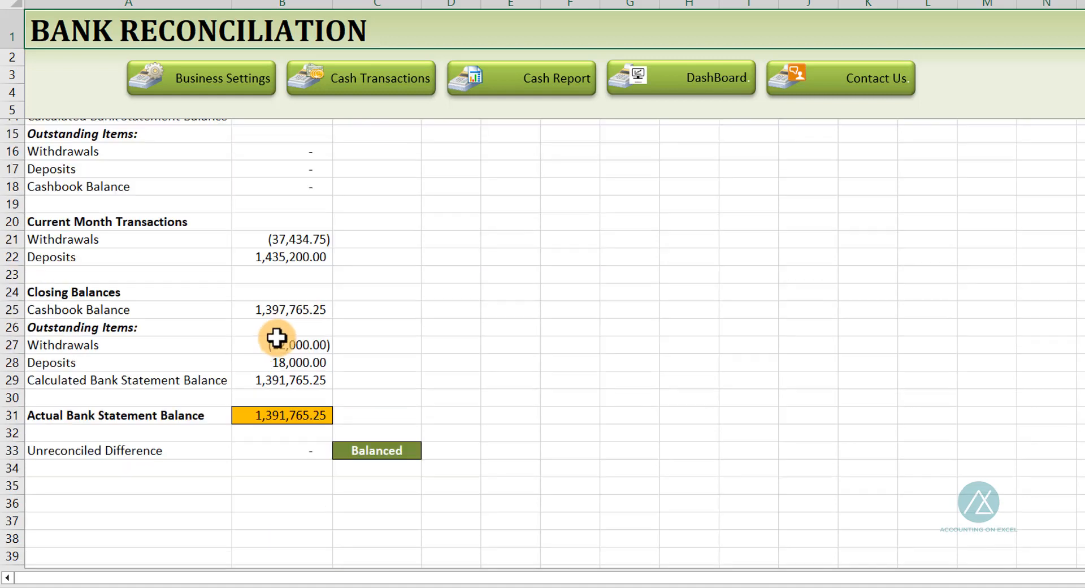
left_click(376, 450)
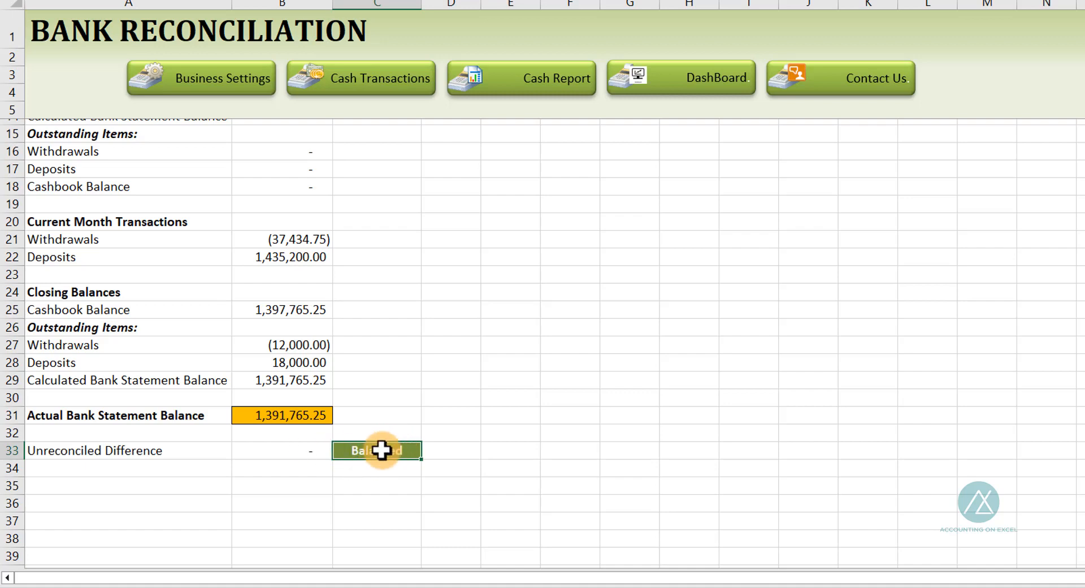
Review the bank account, reconciliation date and Actual Bank Statement Balance cells again
scroll(395, 345, "up", 3)
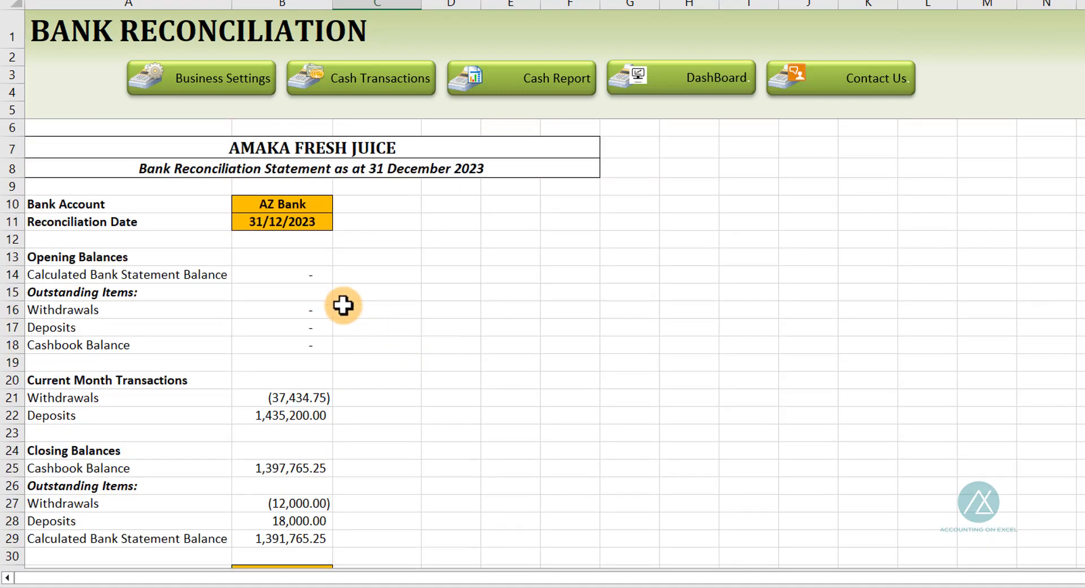
left_click(290, 205)
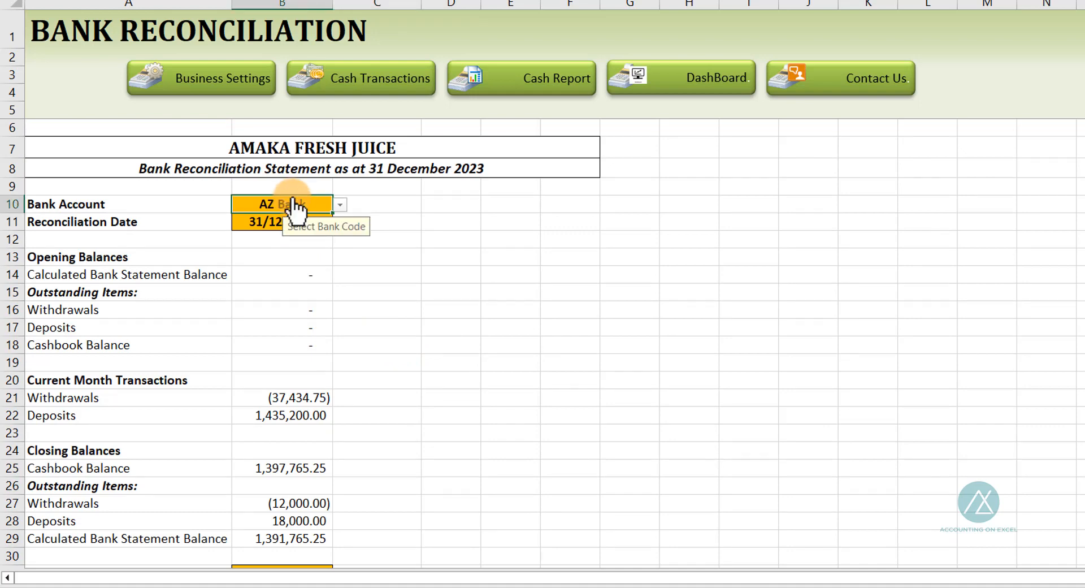
left_click(270, 222)
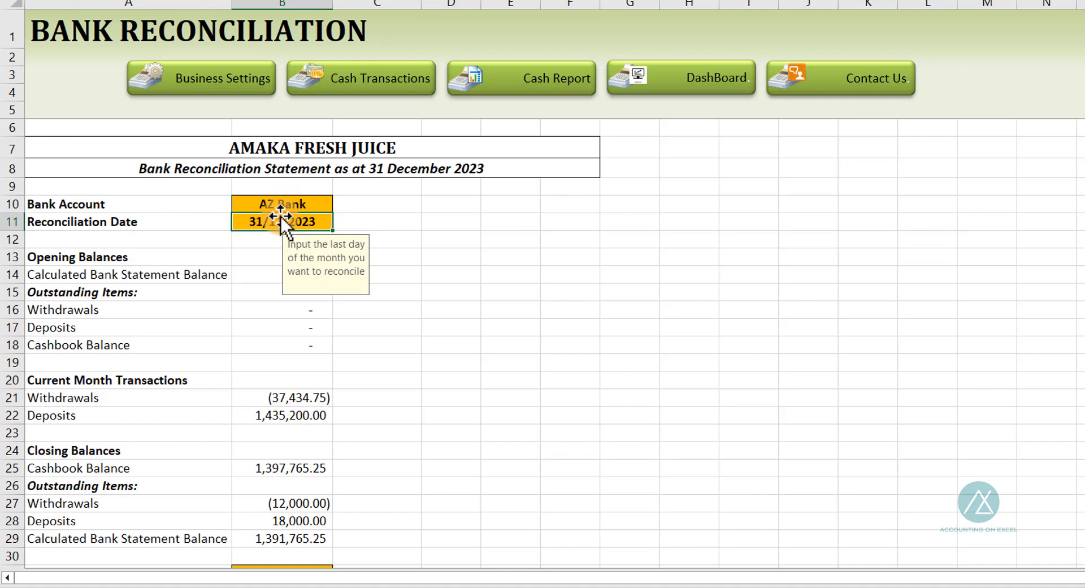
scroll(235, 334, "down", 5)
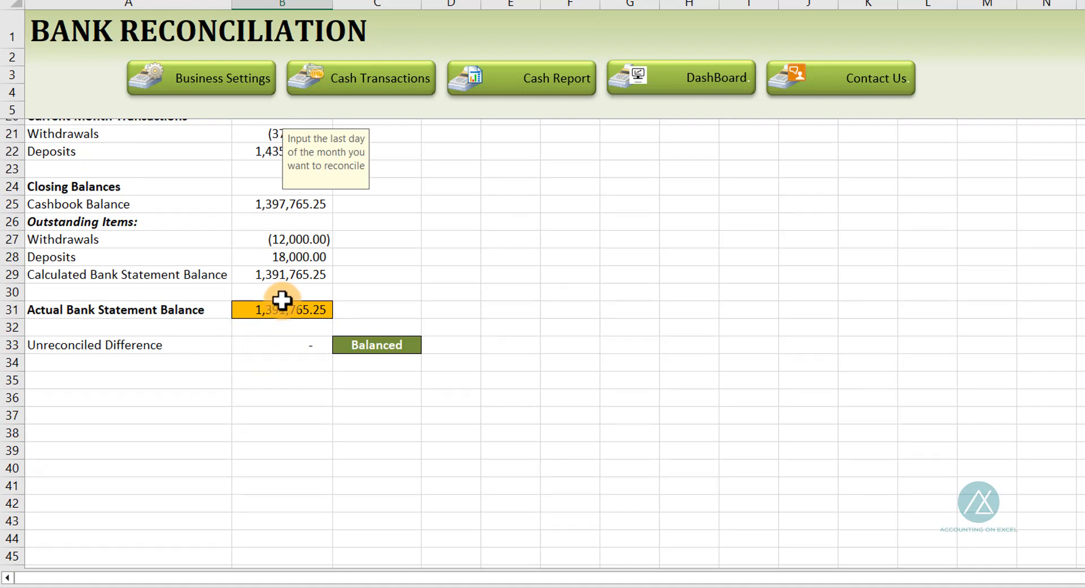
scroll(300, 292, "up", 5)
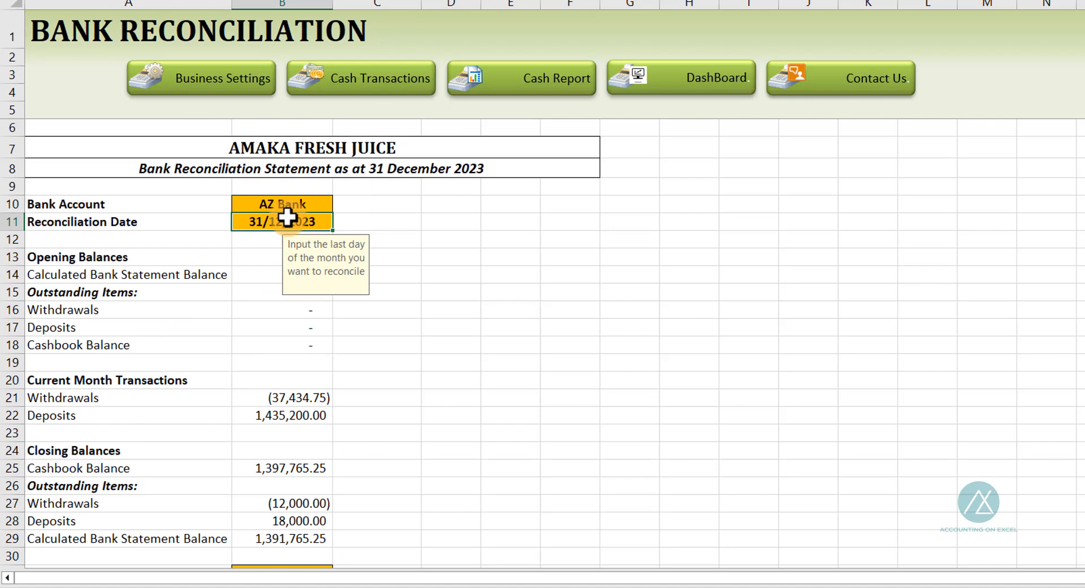
scroll(271, 334, "down", 4)
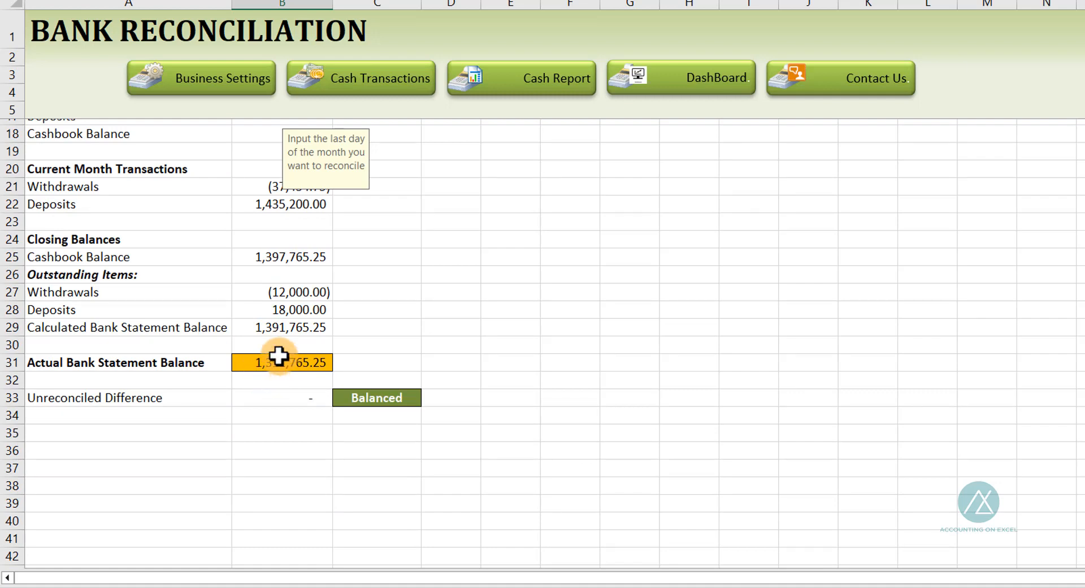
left_click(273, 364)
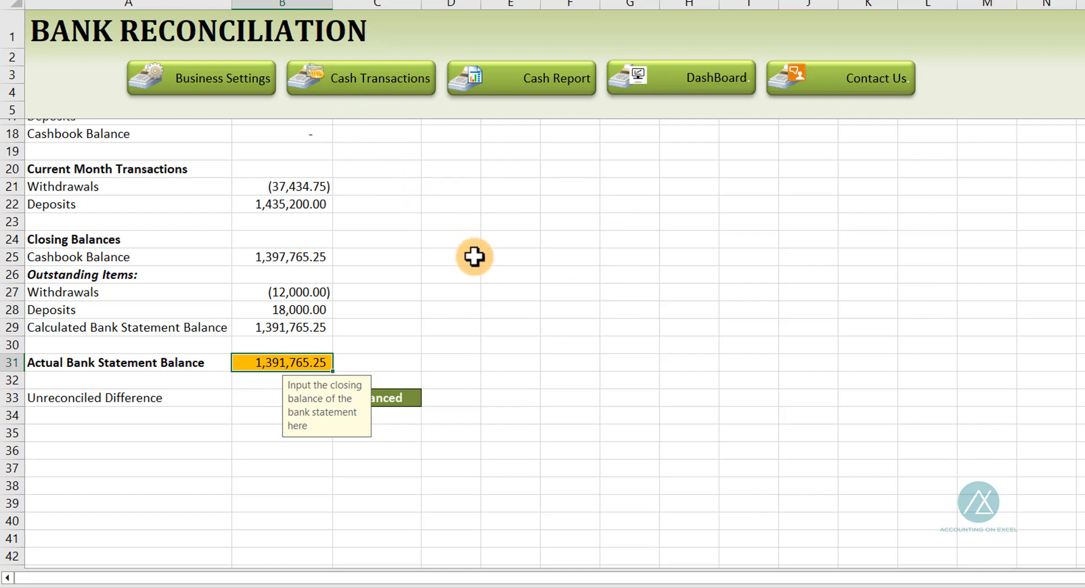
scroll(483, 249, "up", 4)
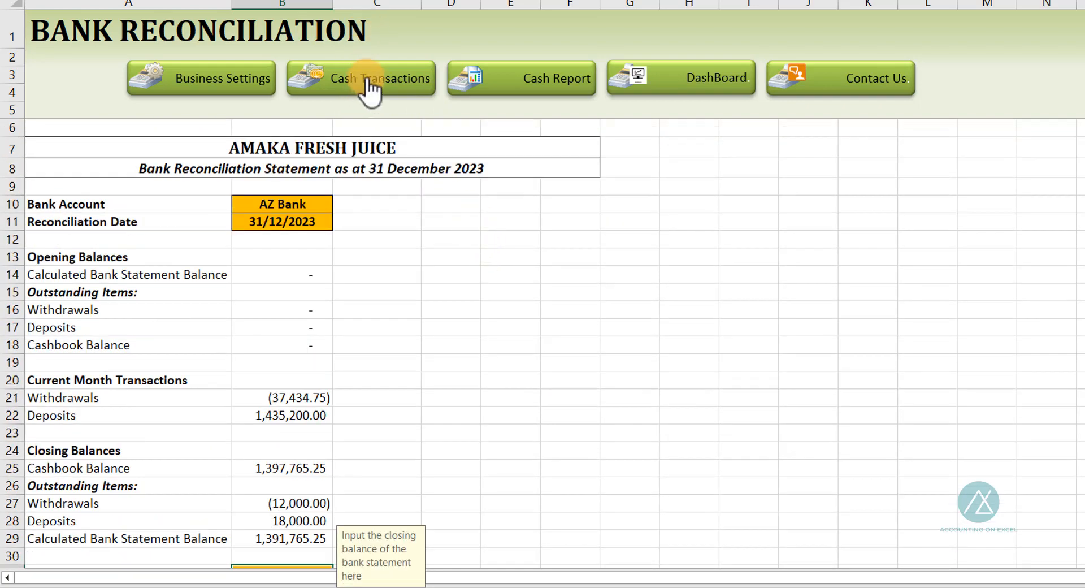
Return to Daily Transactions and browse the Transaction Date filter's 2023 and 2024 groups, cancelling without filtering
left_click(365, 87)
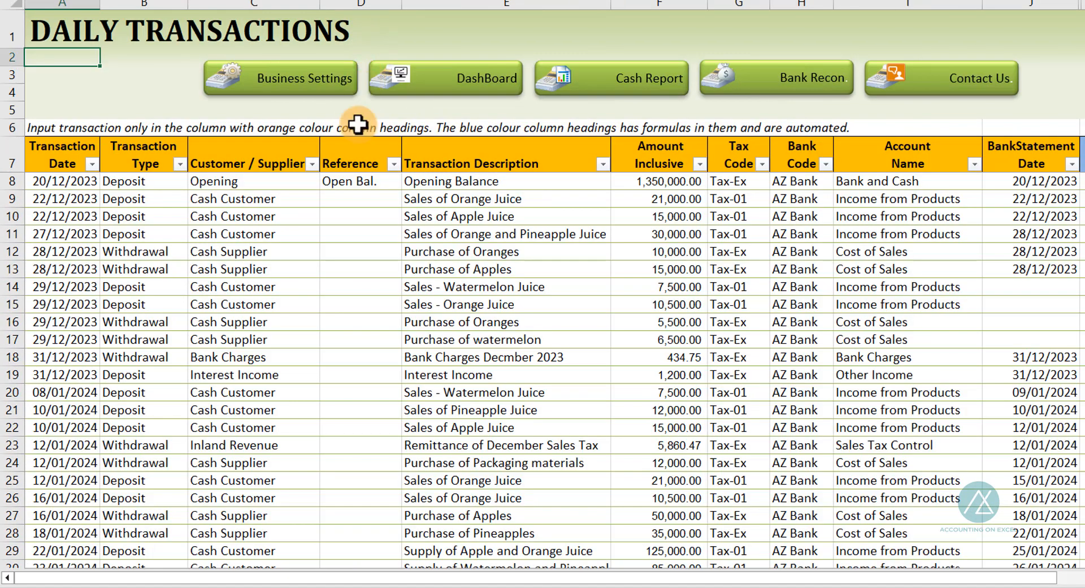
left_click(68, 176)
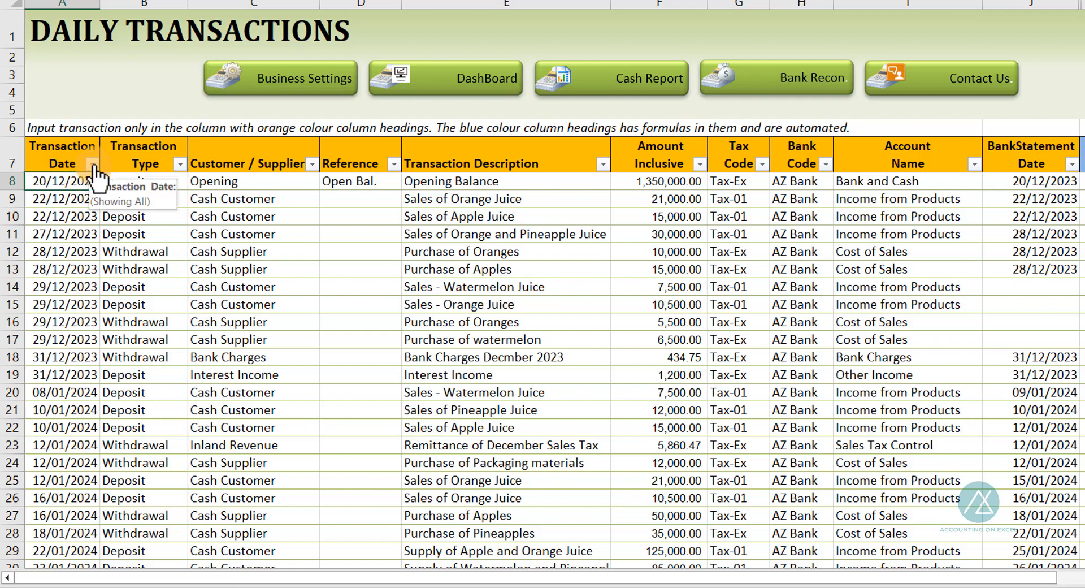
left_click(91, 164)
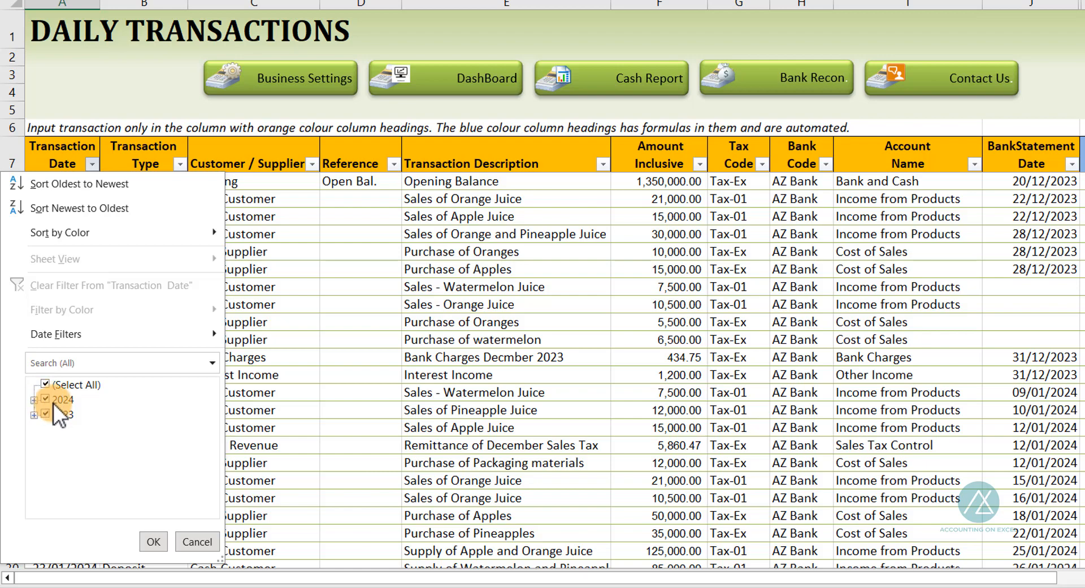
left_click(34, 415)
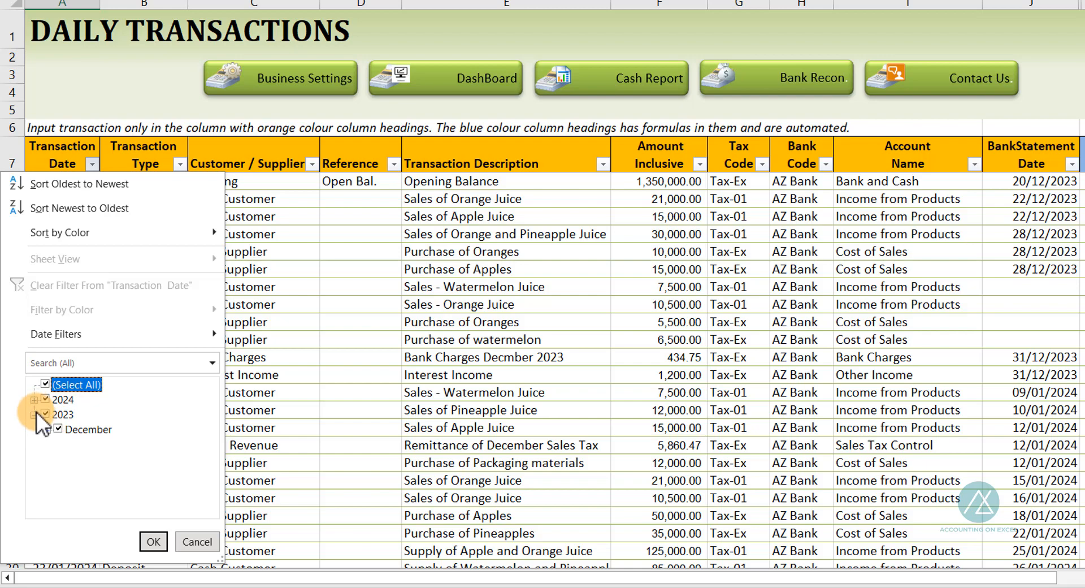
left_click(34, 414)
left_click(34, 400)
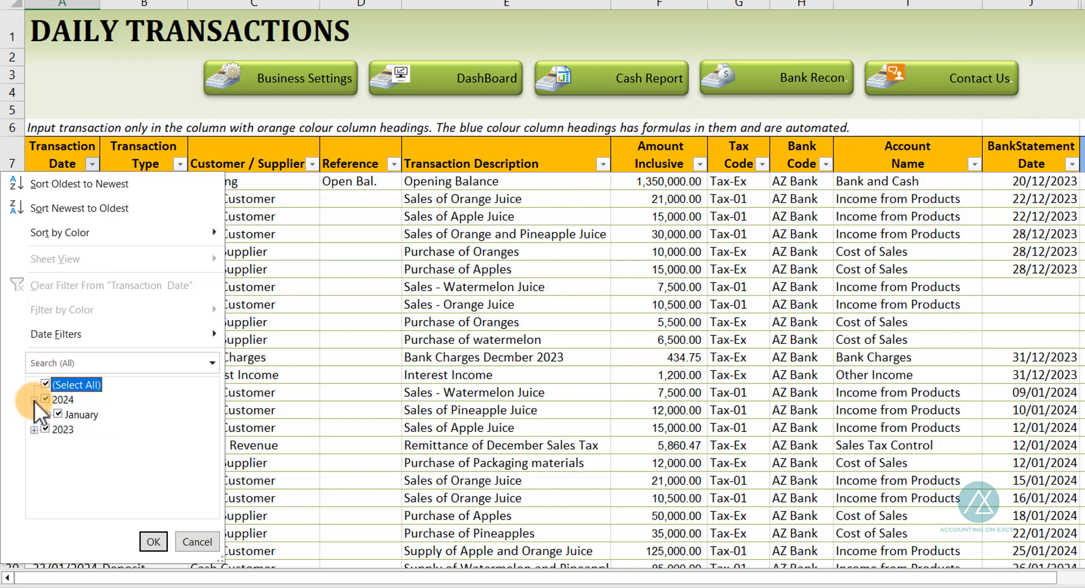
left_click(34, 399)
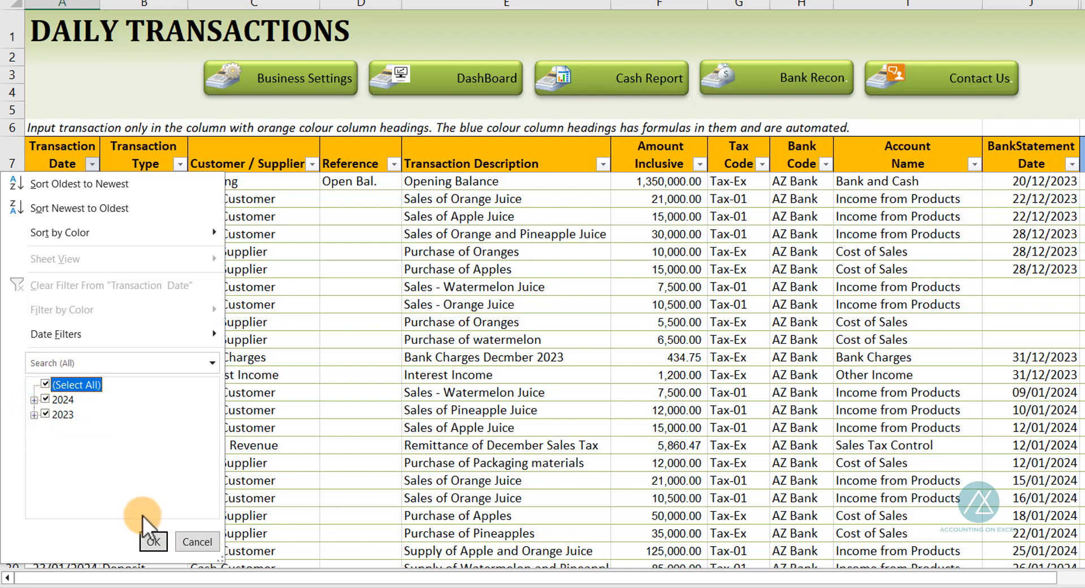
left_click(200, 538)
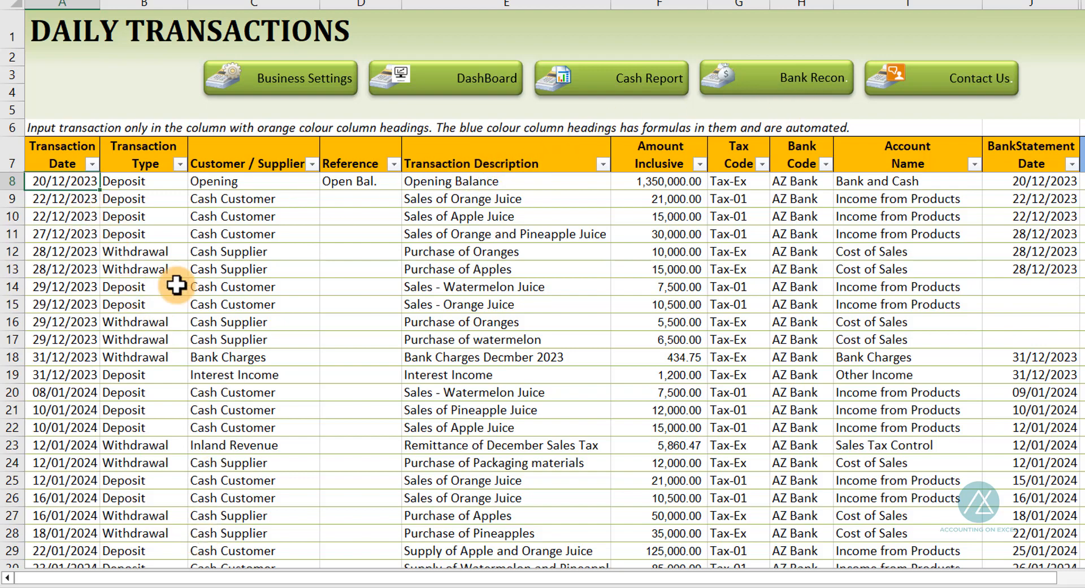
Filter the Transaction Date column to show only 2023 transactions
left_click(91, 164)
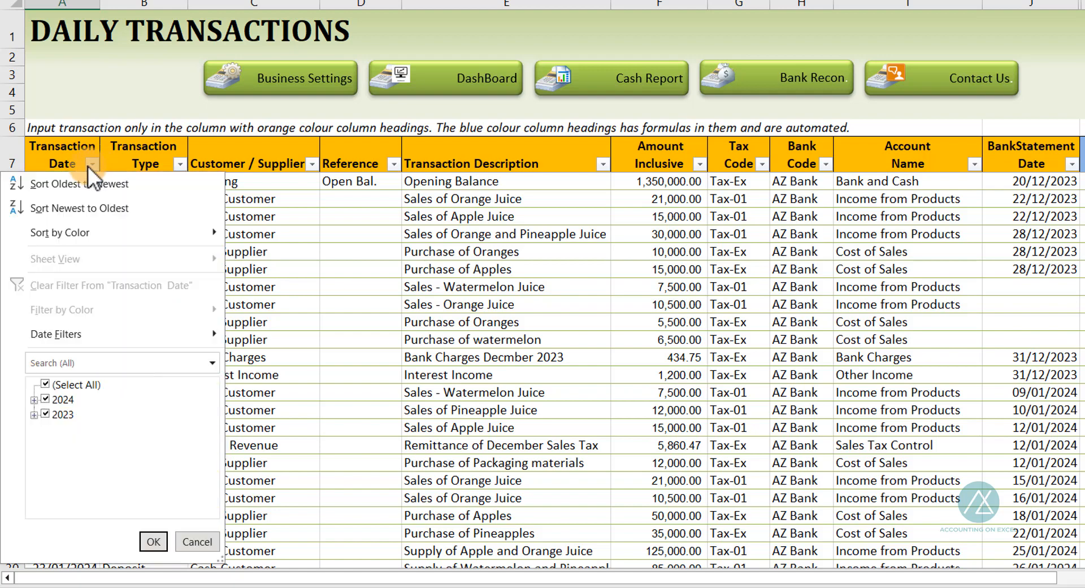
left_click(44, 399)
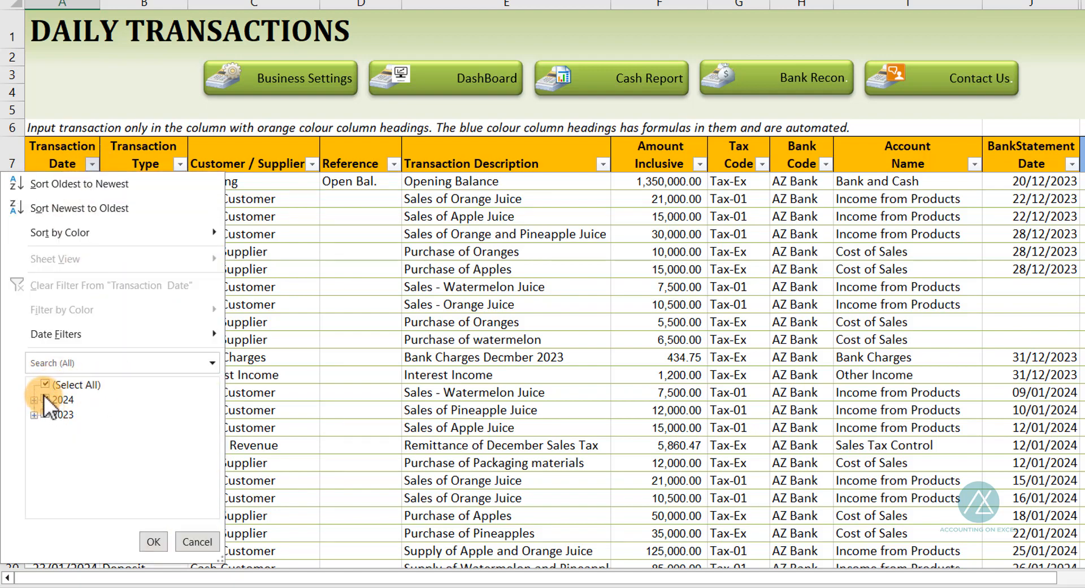
left_click(152, 540)
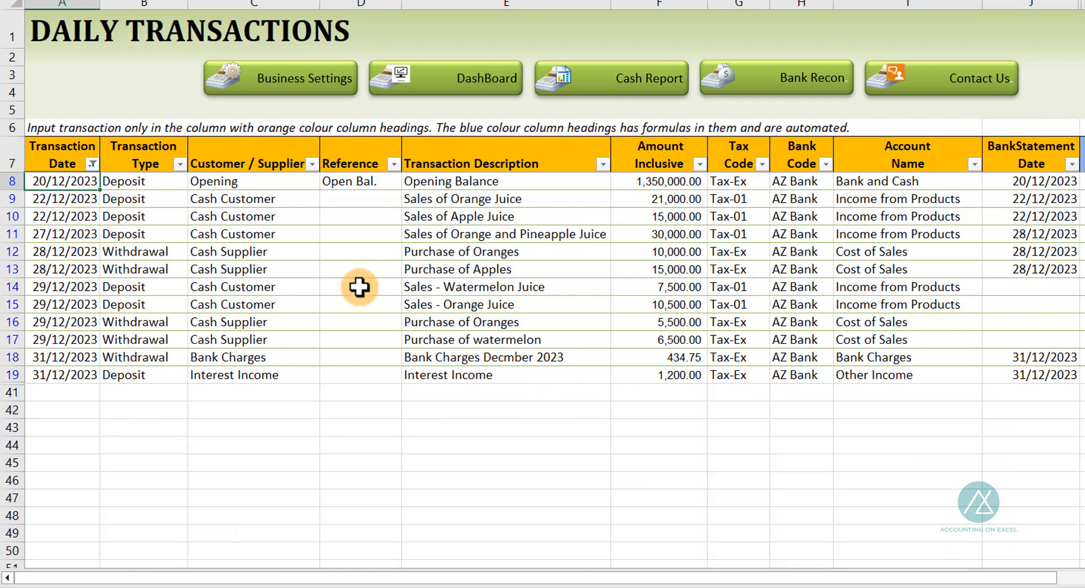
Compare the blank bank statement dates of the late-December rows with the reconciliation's outstanding items
left_click_drag(1012, 284, 1015, 337)
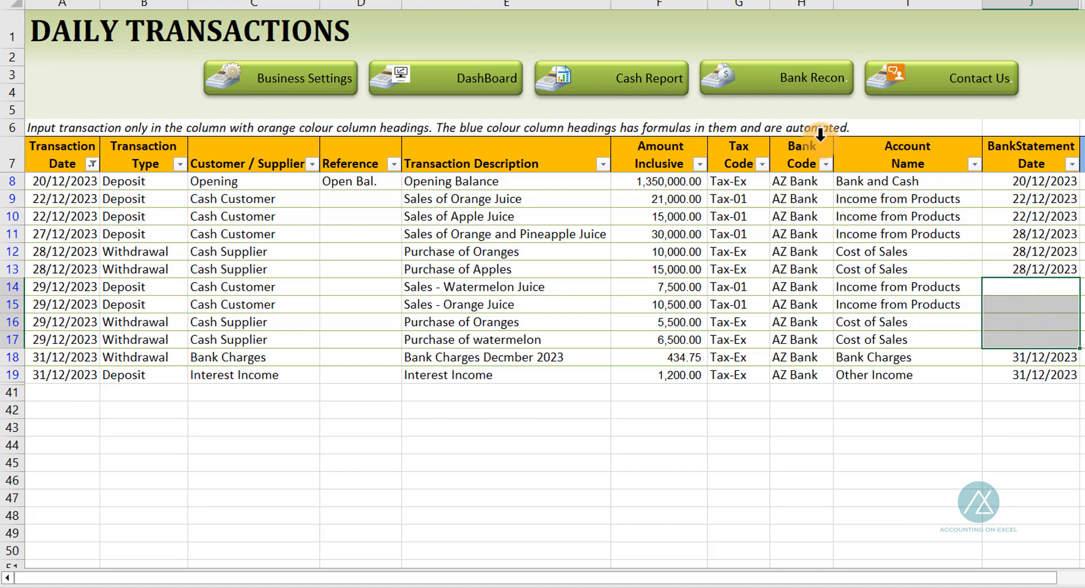
left_click(825, 105)
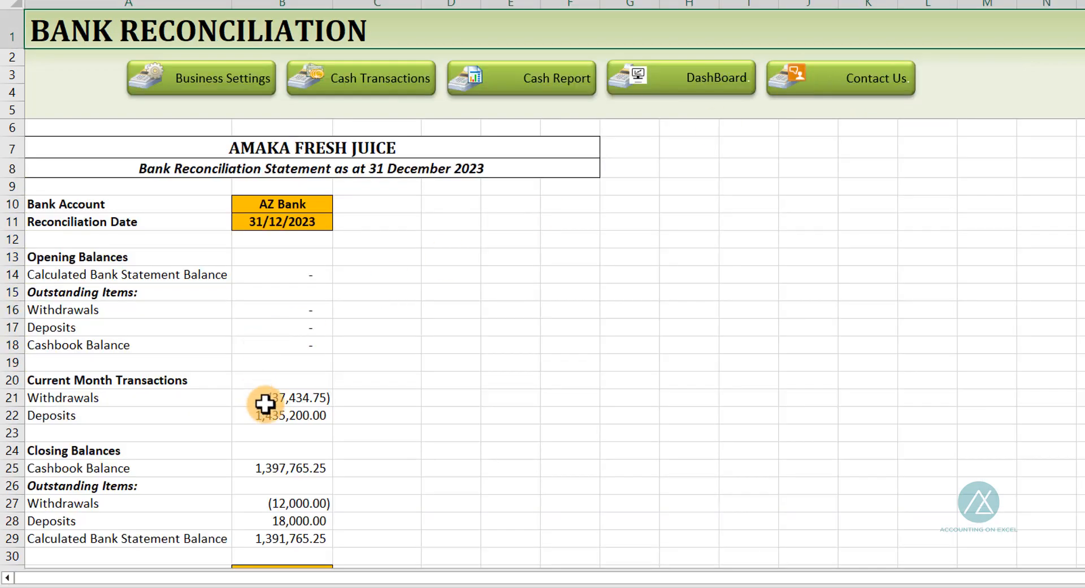
scroll(257, 400, "down", 4)
scroll(258, 400, "down", 1)
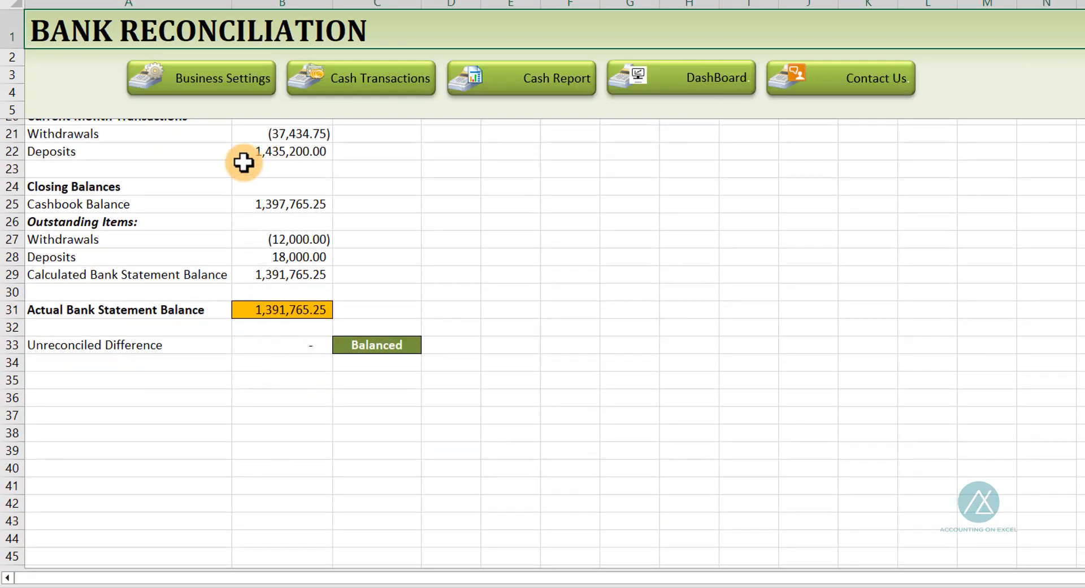
left_click(351, 85)
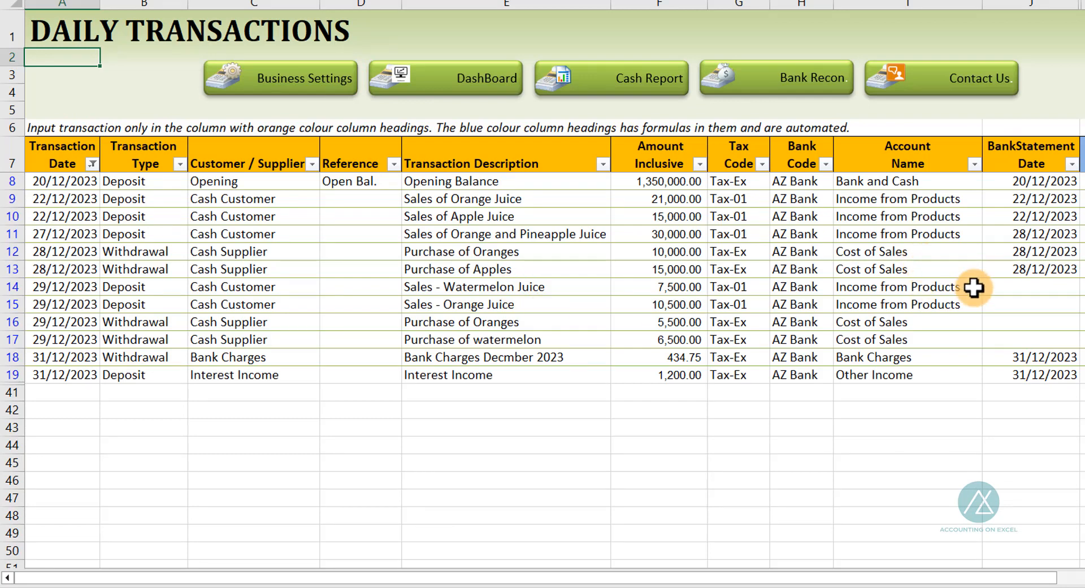
left_click_drag(1009, 284, 1013, 337)
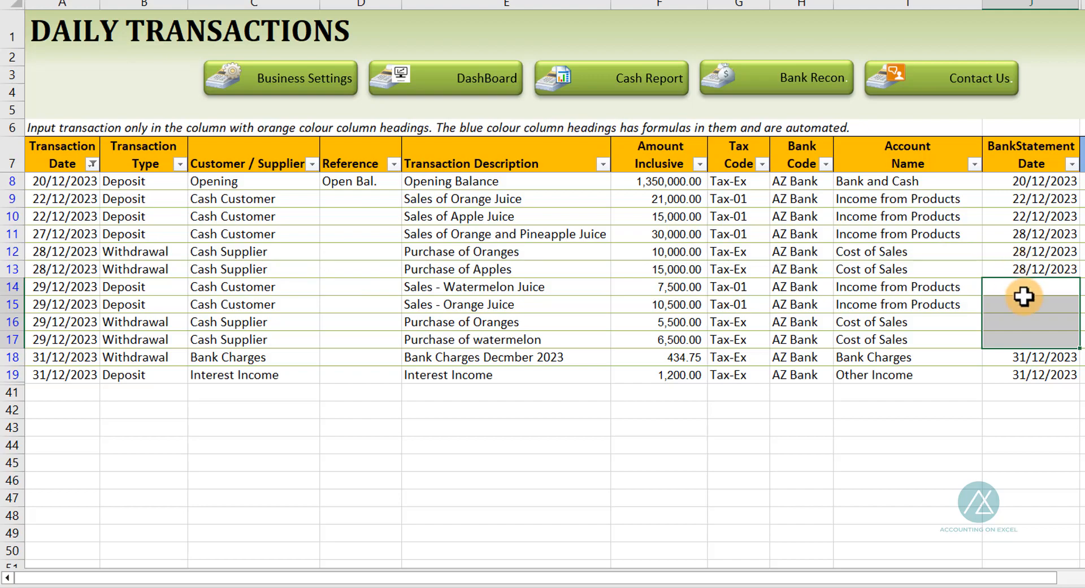
Switch to the January 2024 bank statement and examine the December transactions cleared in January
key("alt+Tab")
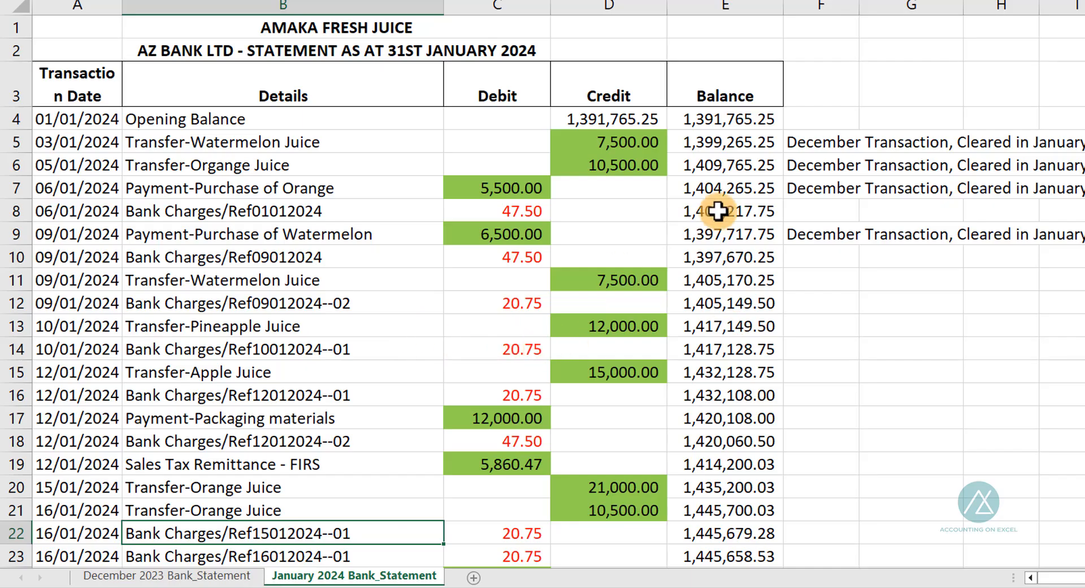
left_click(831, 140)
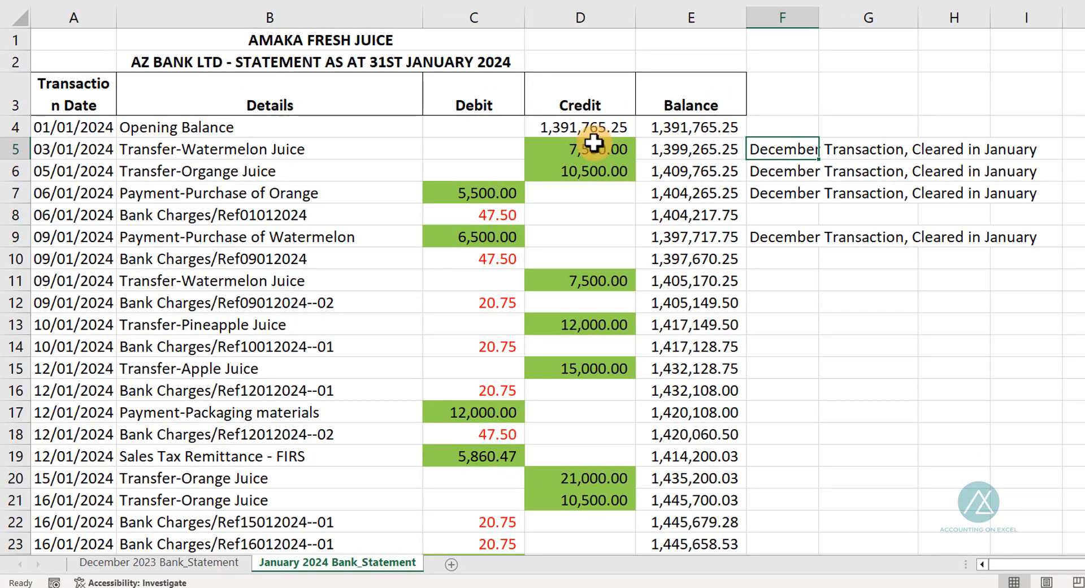
left_click_drag(596, 146, 602, 170)
left_click(513, 191)
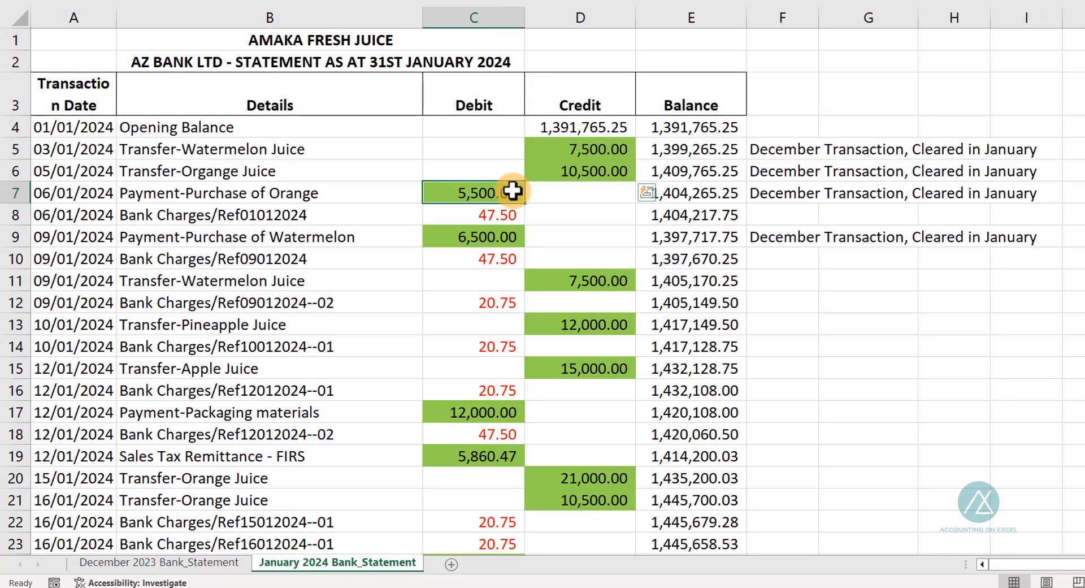
left_click(497, 237)
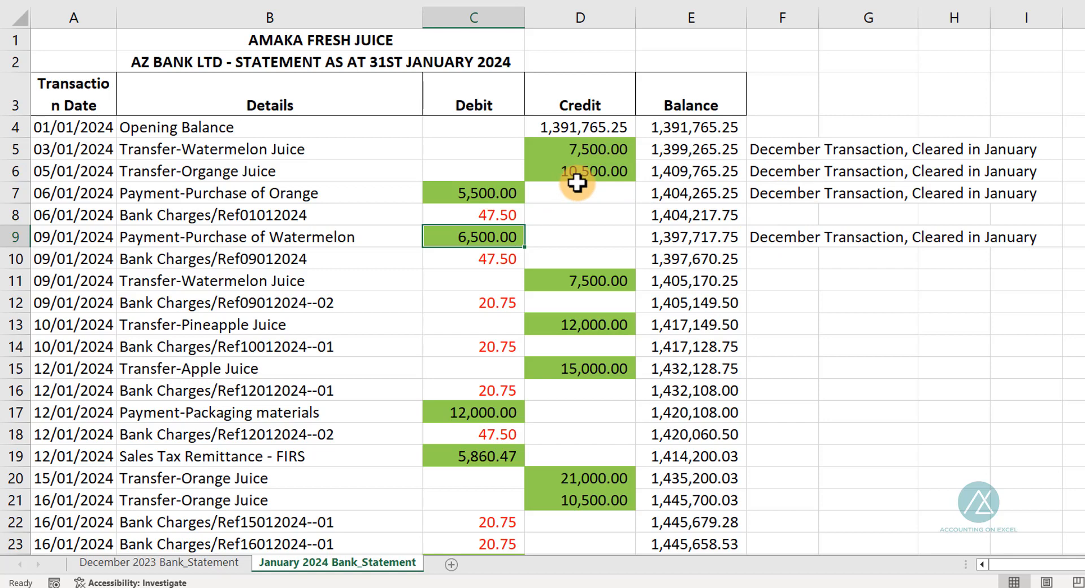
left_click_drag(558, 148, 561, 170)
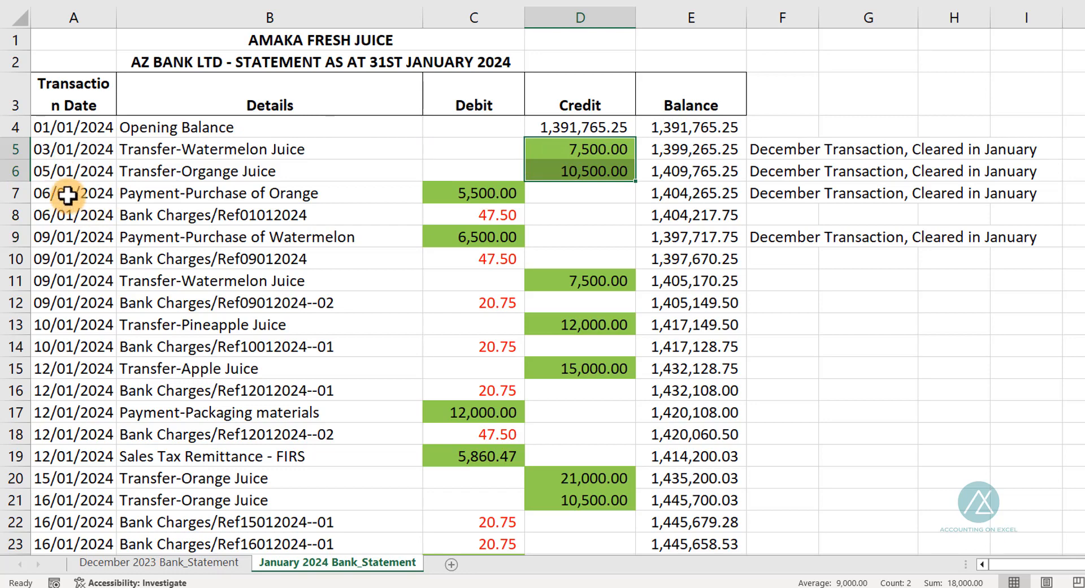
Enter bank statement dates 03/01/2024, 05/01/2024, 06/01/2024 and 06/01/2024 for the four uncleared December transactions
key("alt+Tab")
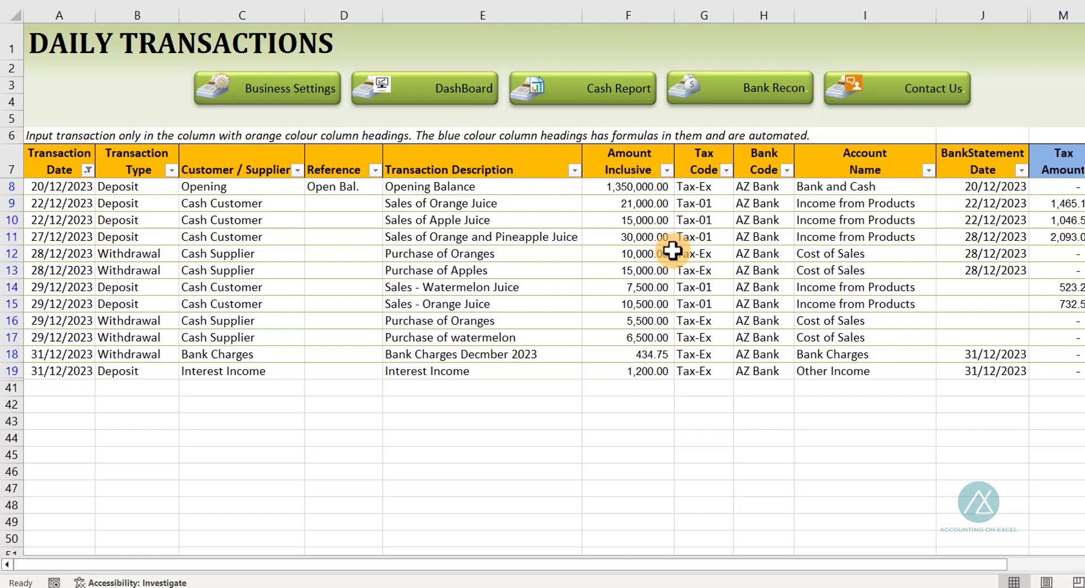
left_click(976, 278)
type("03/01/2024")
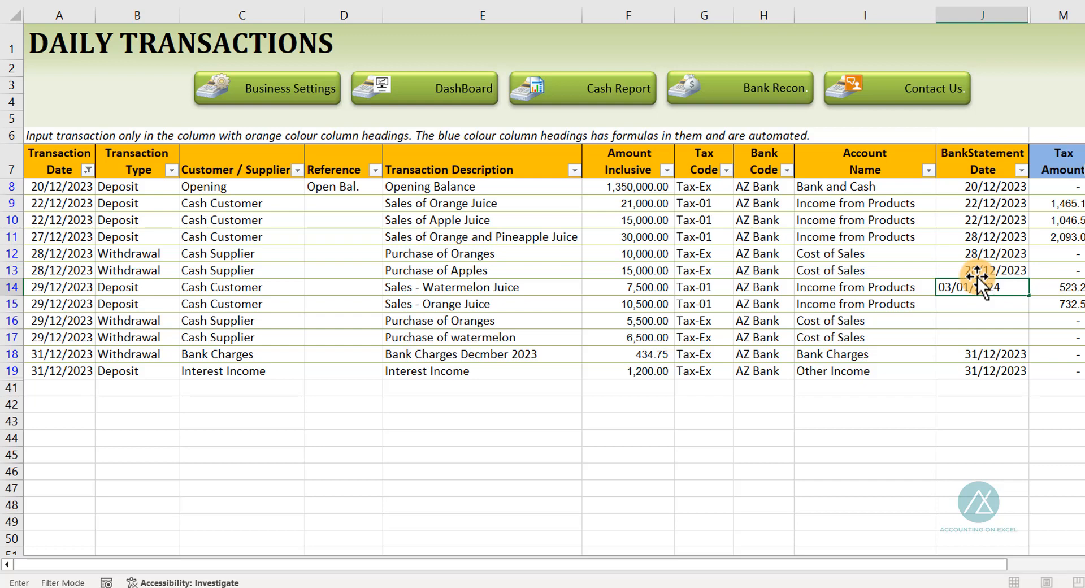
key("Return")
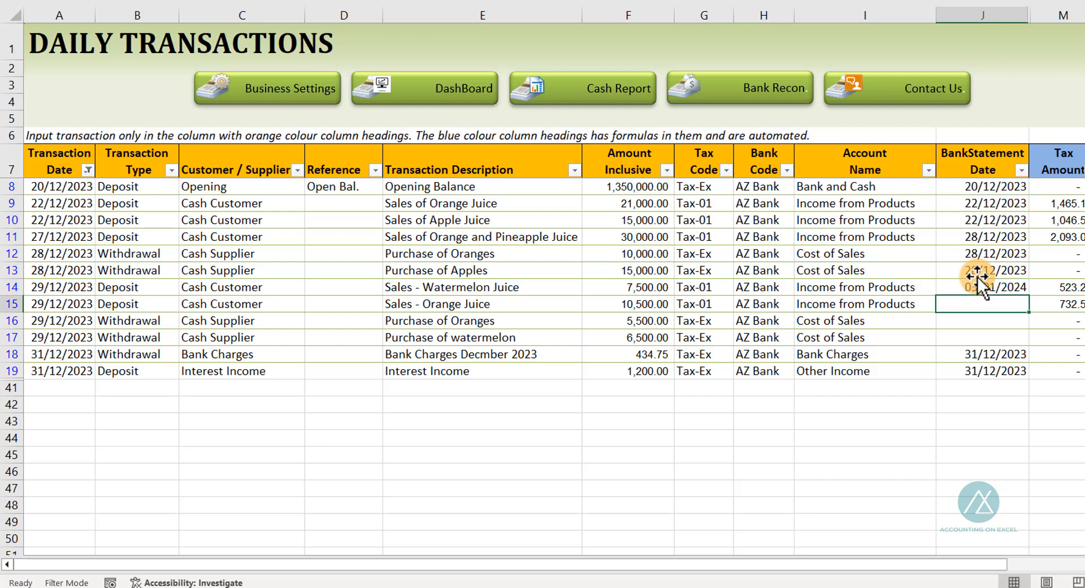
type("05")
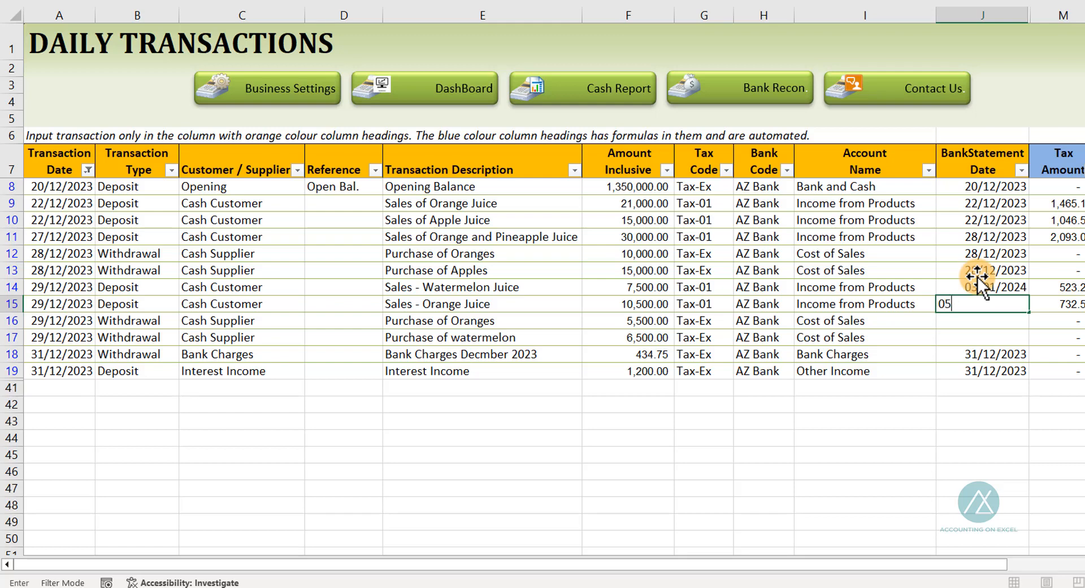
type("/01/2024")
key("Return")
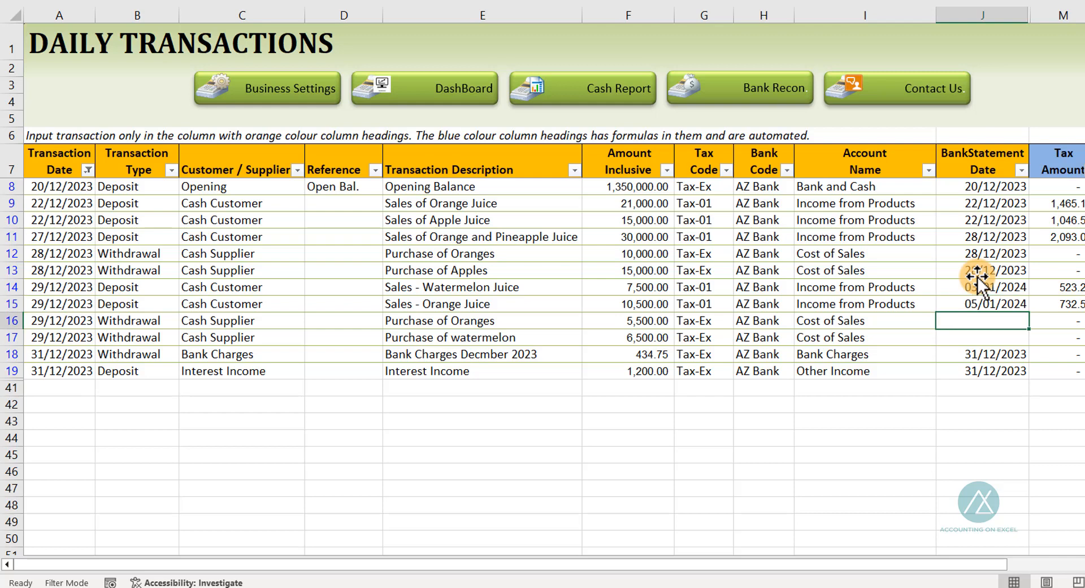
type("06/01/2024")
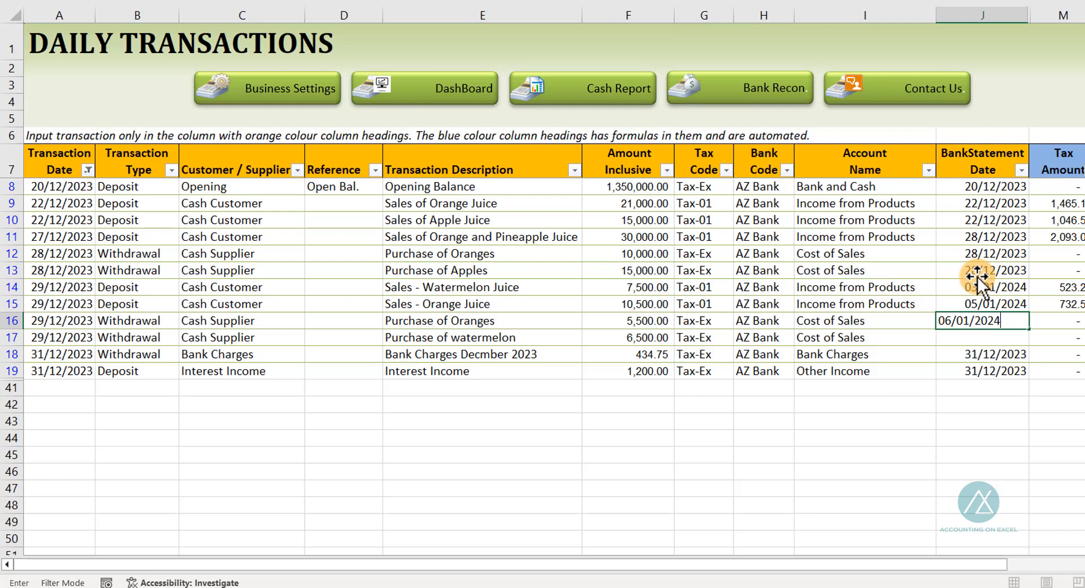
key("Return")
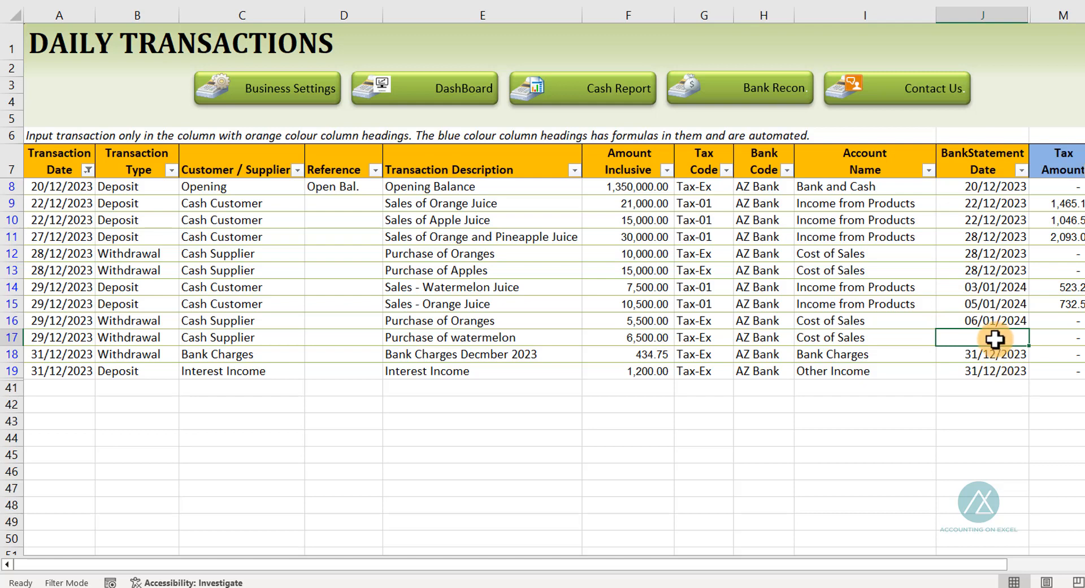
key("ctrl+d")
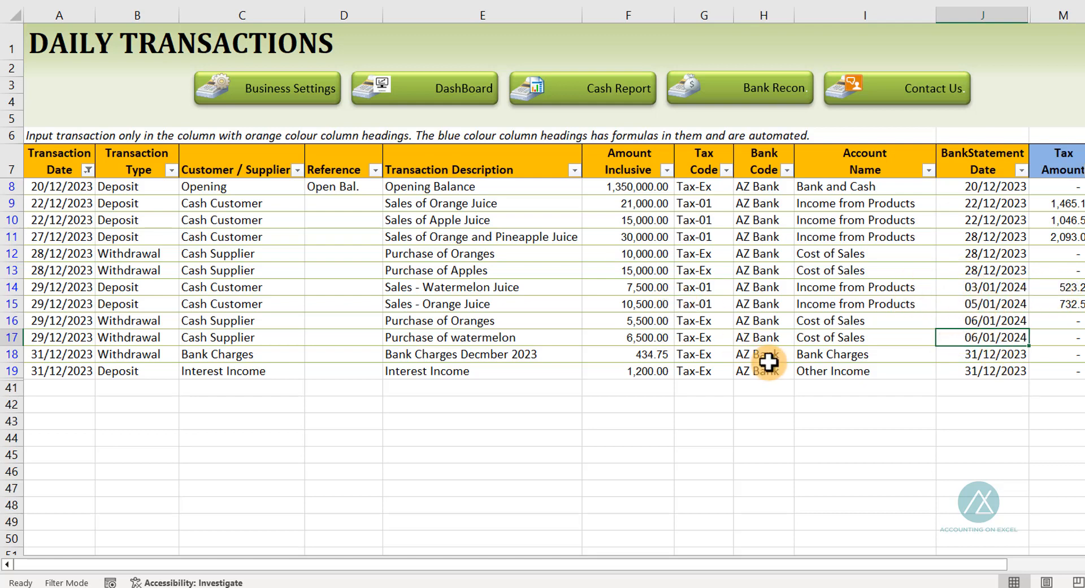
Cross-check the cleared January bank statement amounts against the newly entered bank statement dates
key("alt+Tab")
left_click(597, 150)
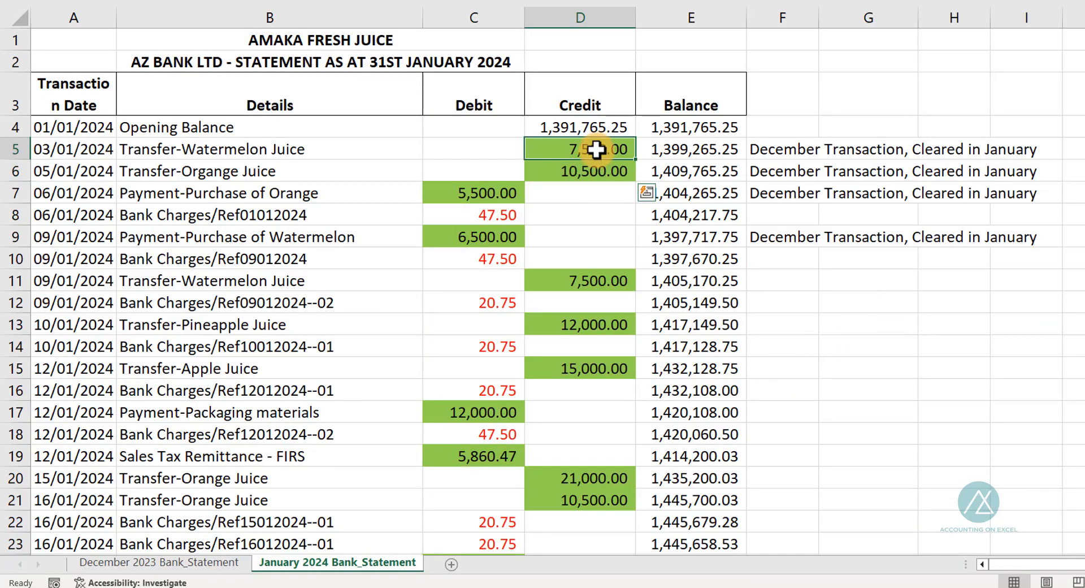
left_click(593, 170)
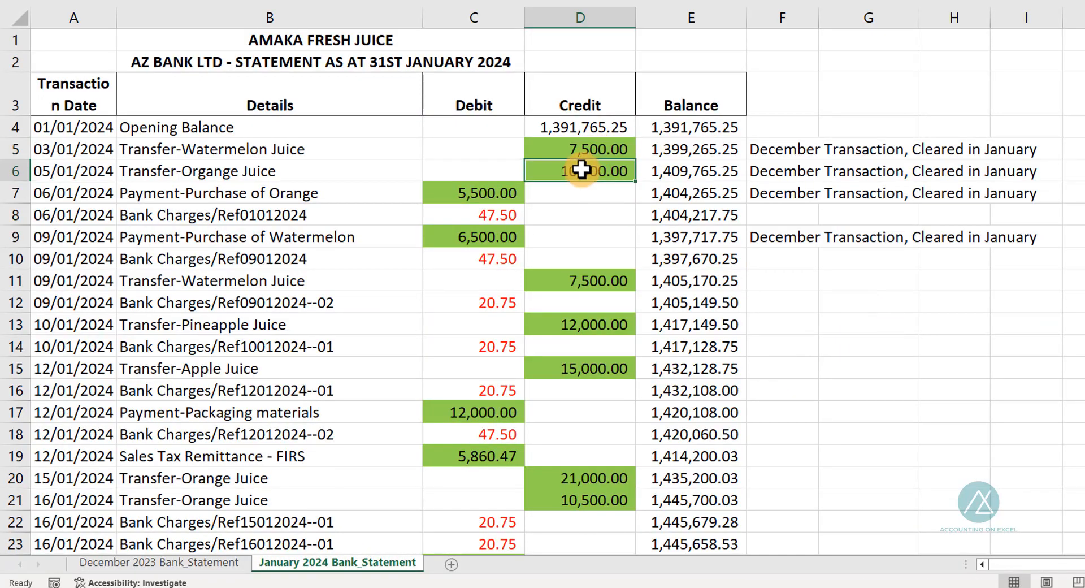
left_click(495, 195)
left_click(475, 236)
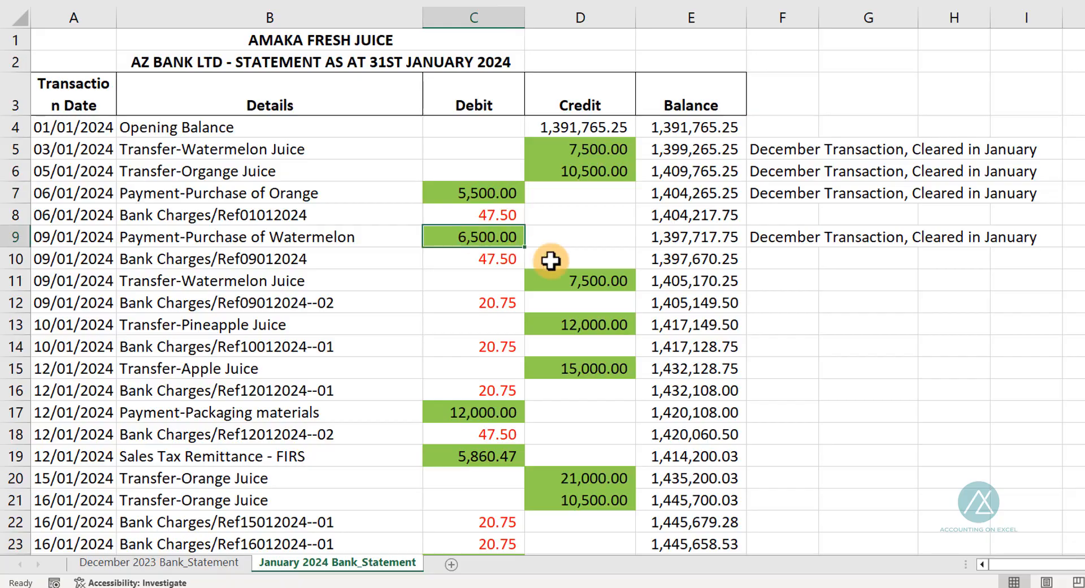
key("alt+Tab")
left_click(983, 336)
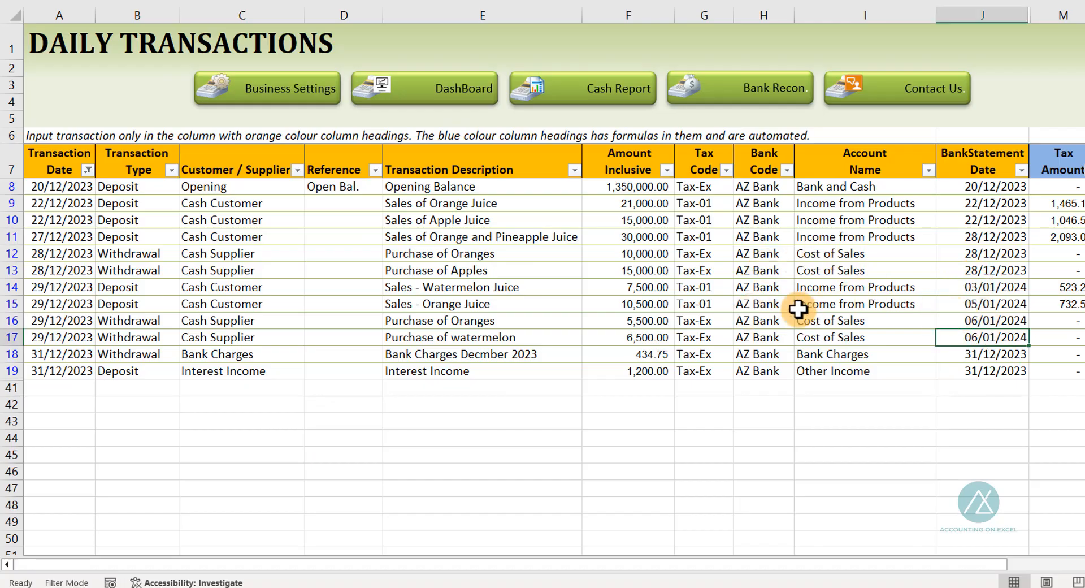
left_click_drag(992, 287, 997, 333)
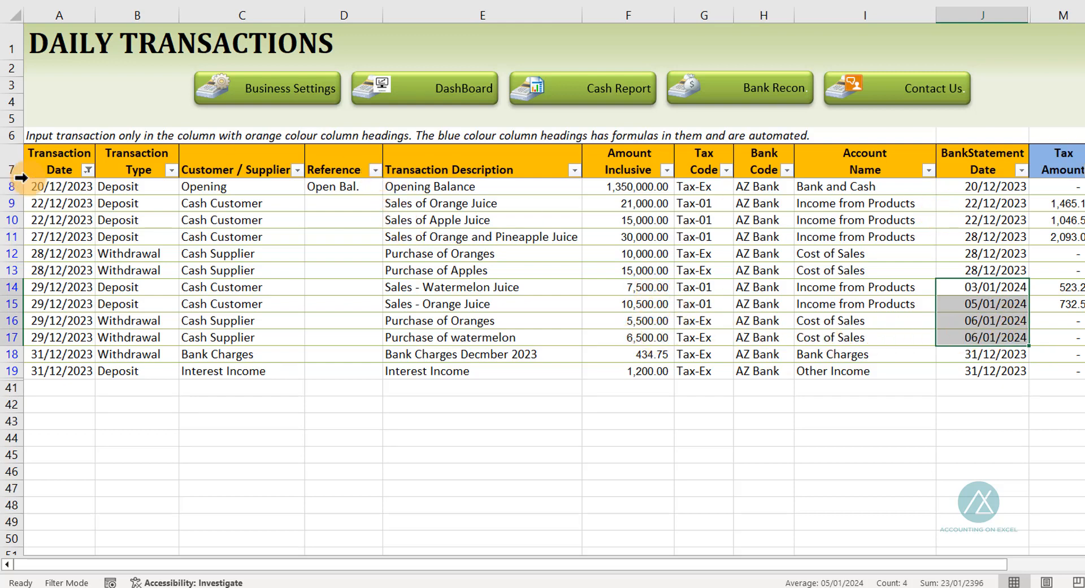
Clear the Transaction Date filter to show all transactions
left_click(88, 170)
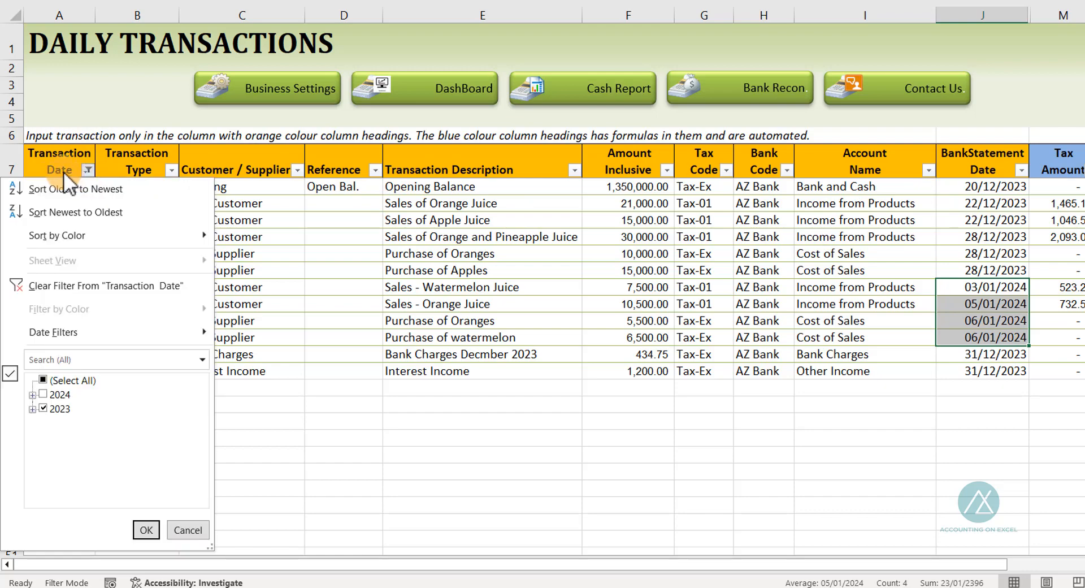
left_click(56, 287)
scroll(687, 342, "down", 6)
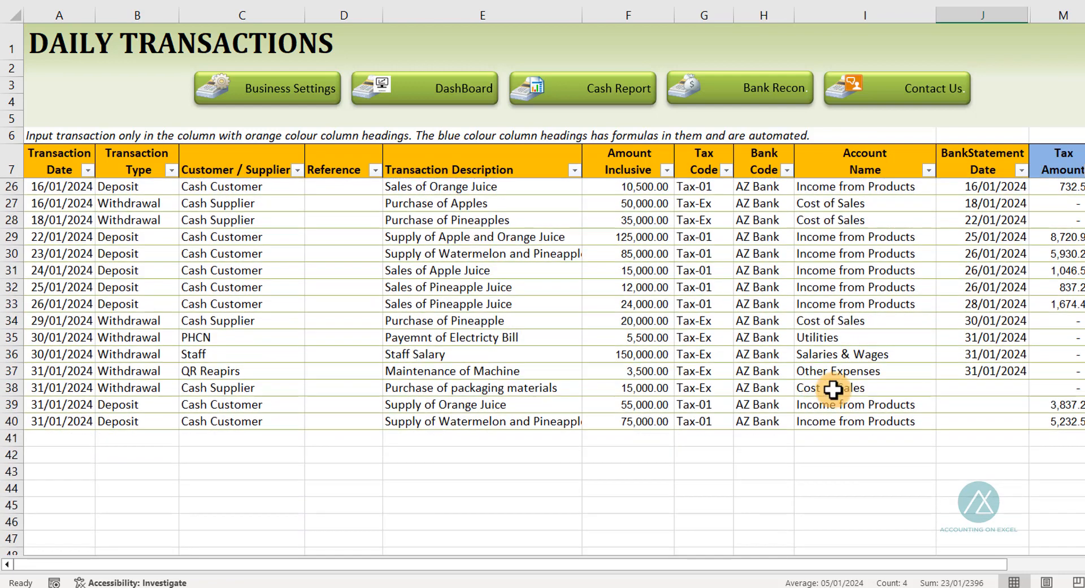
scroll(910, 353, "up", 3)
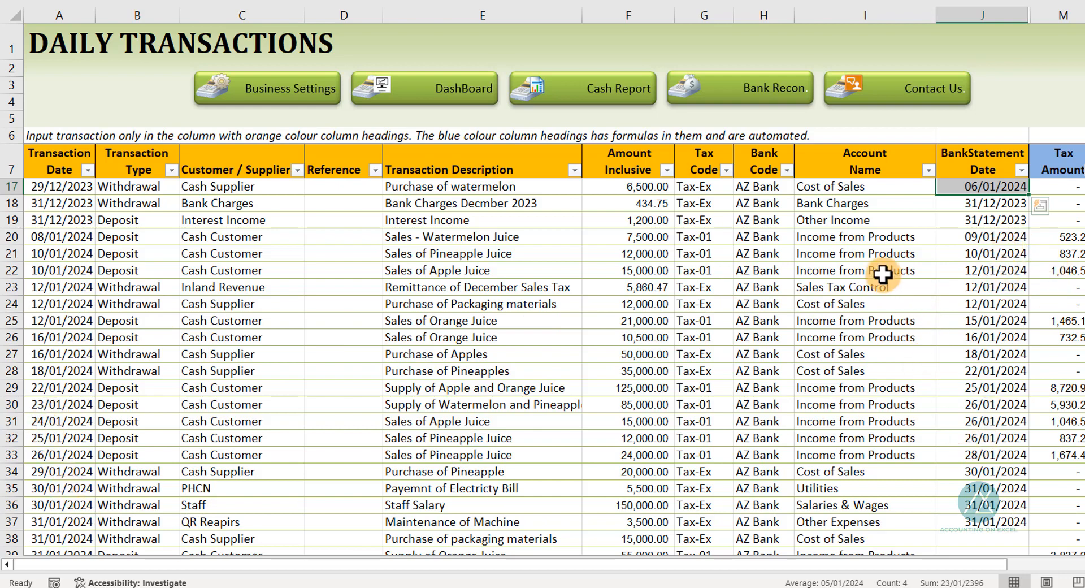
Review the January 2024 bank statement, including its colour key and the bank charge entries
key("alt+Tab")
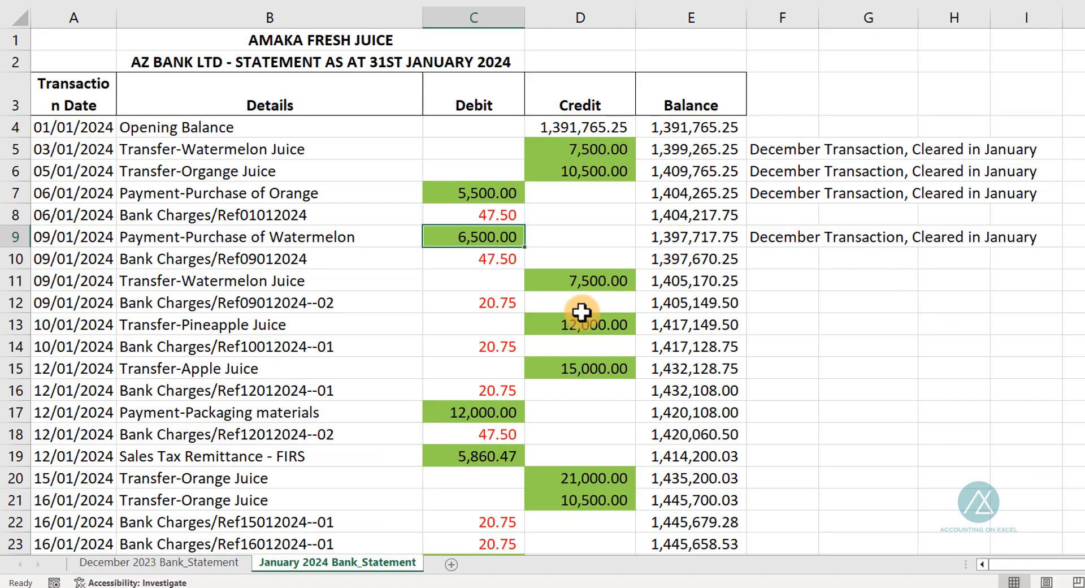
scroll(578, 316, "down", 2)
scroll(578, 316, "down", 10)
scroll(702, 397, "right", 2)
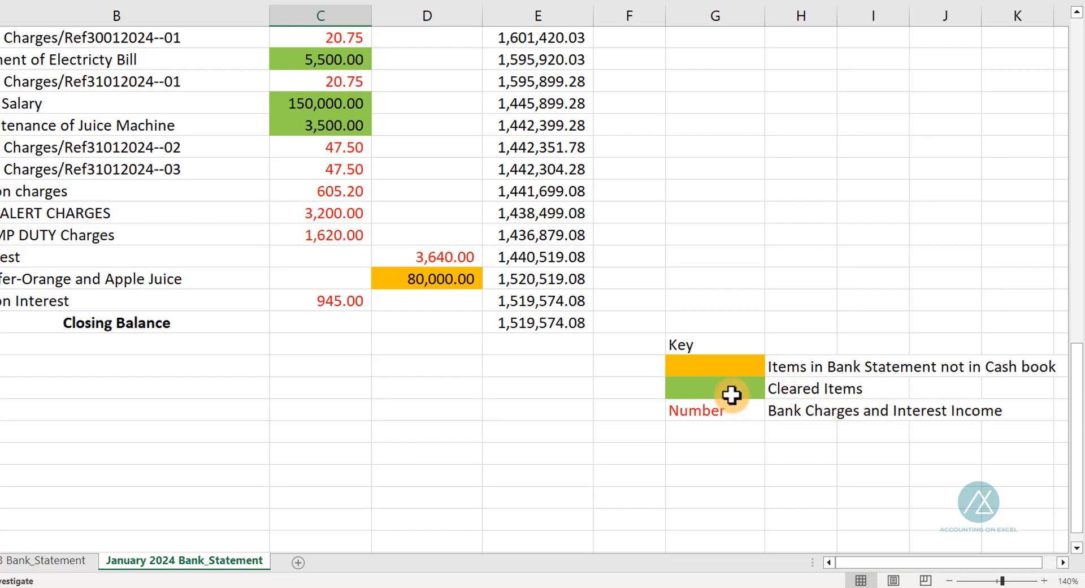
scroll(285, 301, "up", 13)
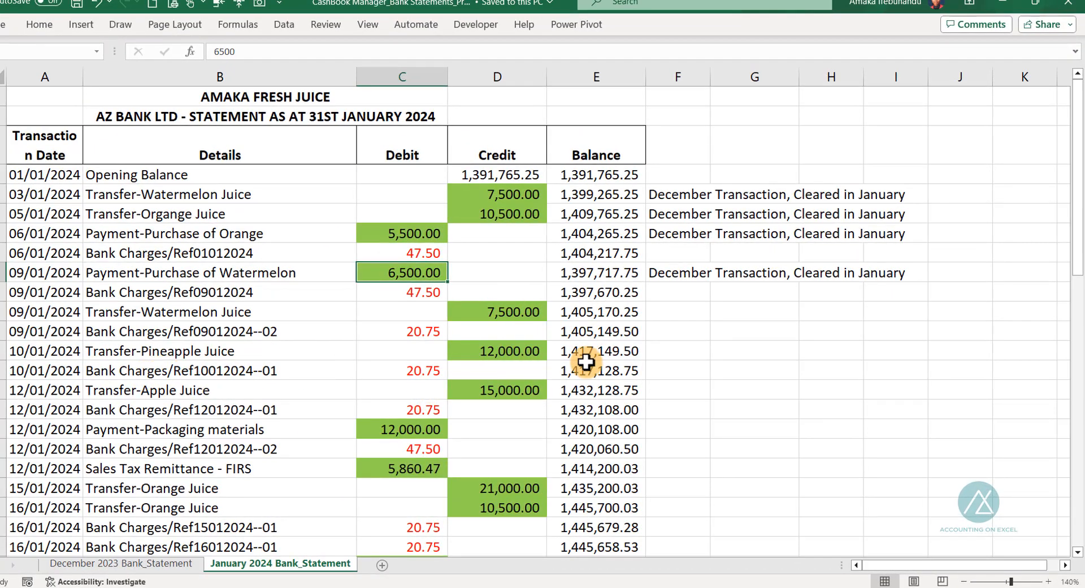
scroll(558, 371, "down", 5)
scroll(558, 371, "down", 1)
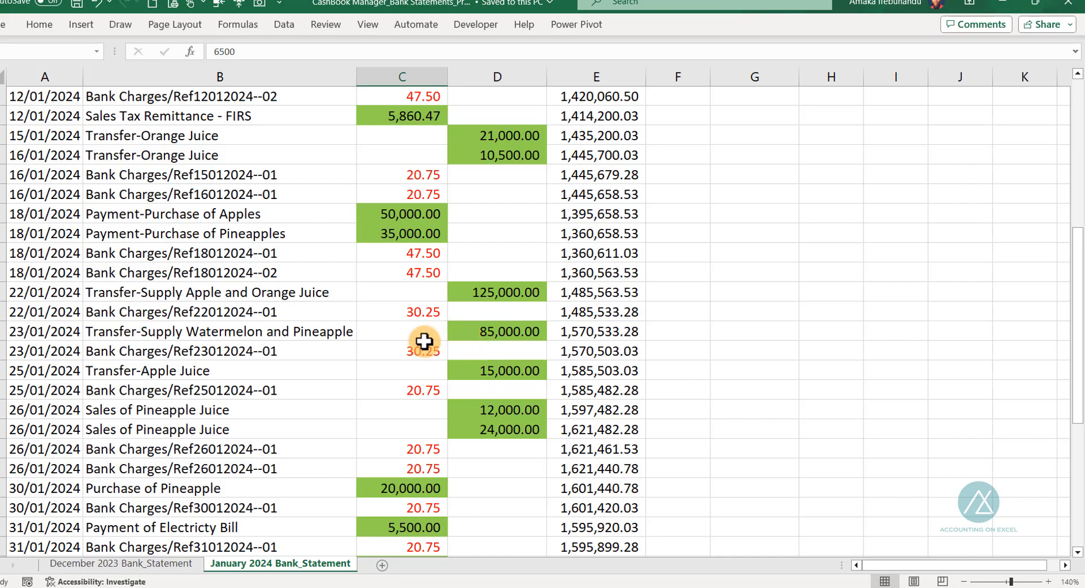
scroll(428, 346, "up", 6)
left_click(410, 253)
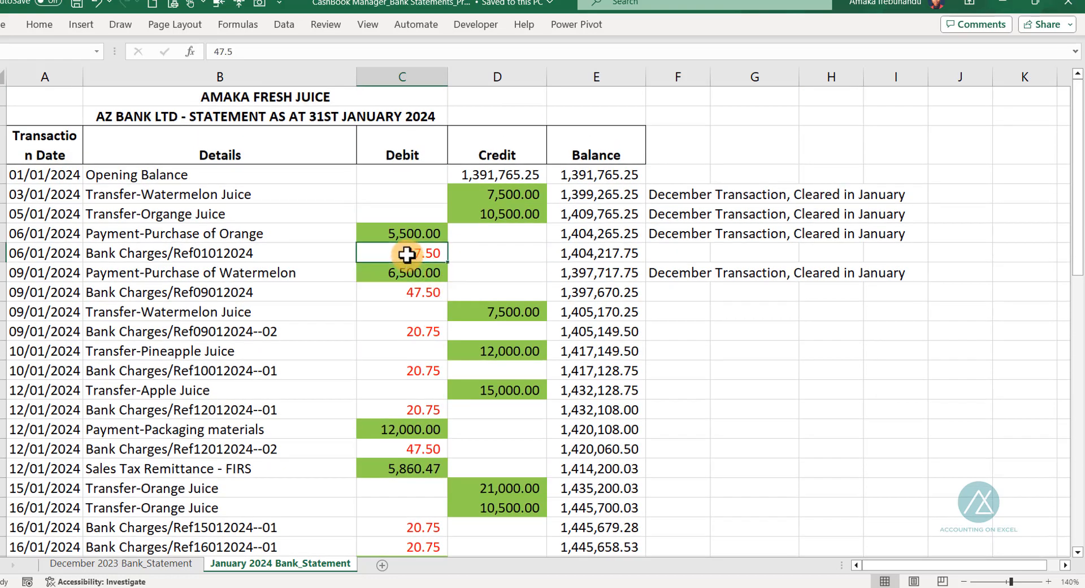
left_click(404, 293)
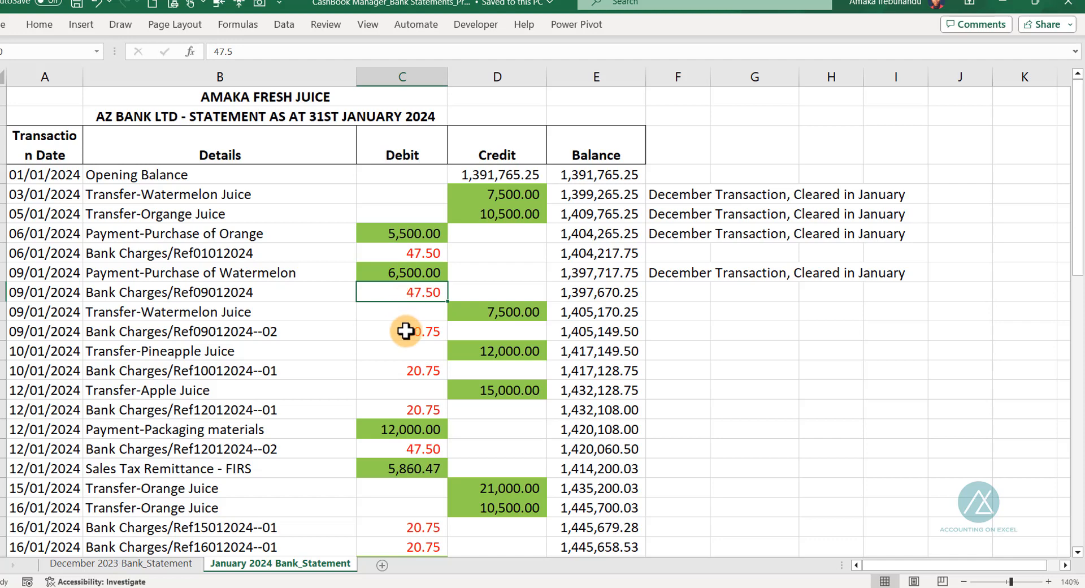
left_click(402, 331)
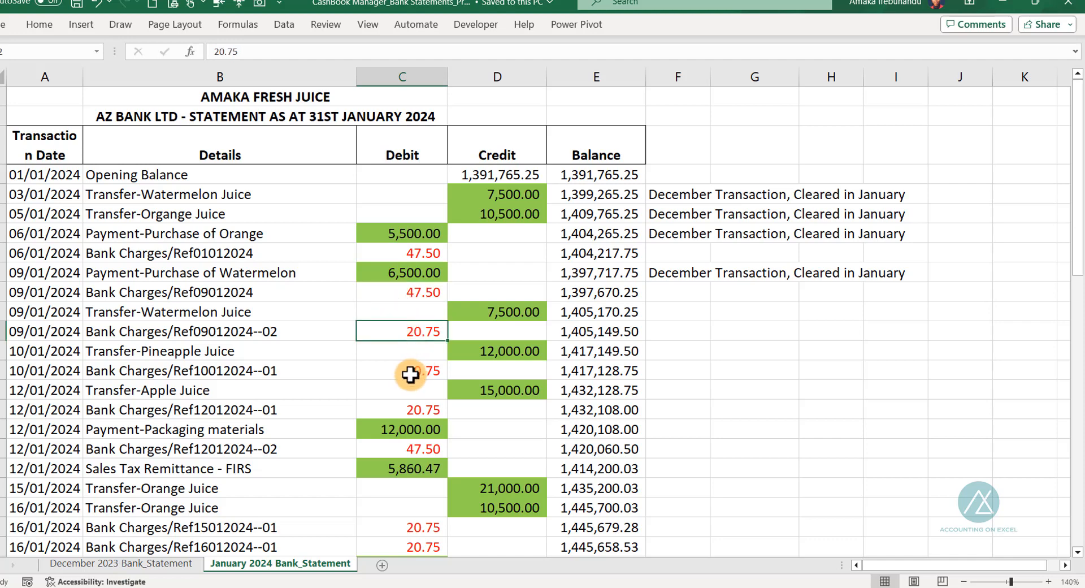
Review the final January bank statement entries, including the charges, the interest credit and the uncleared transfer
scroll(422, 384, "down", 6)
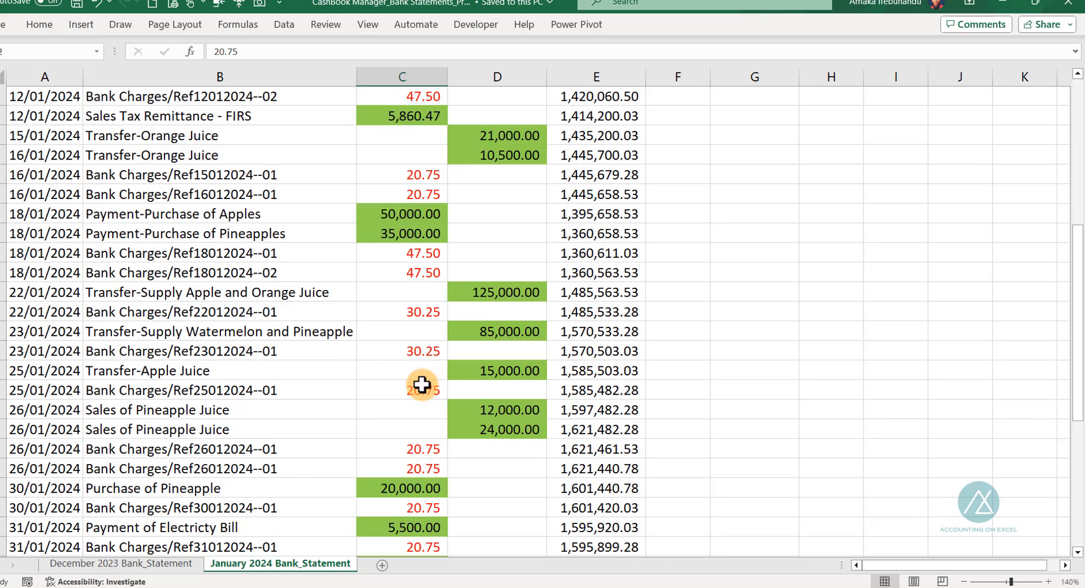
scroll(422, 384, "down", 6)
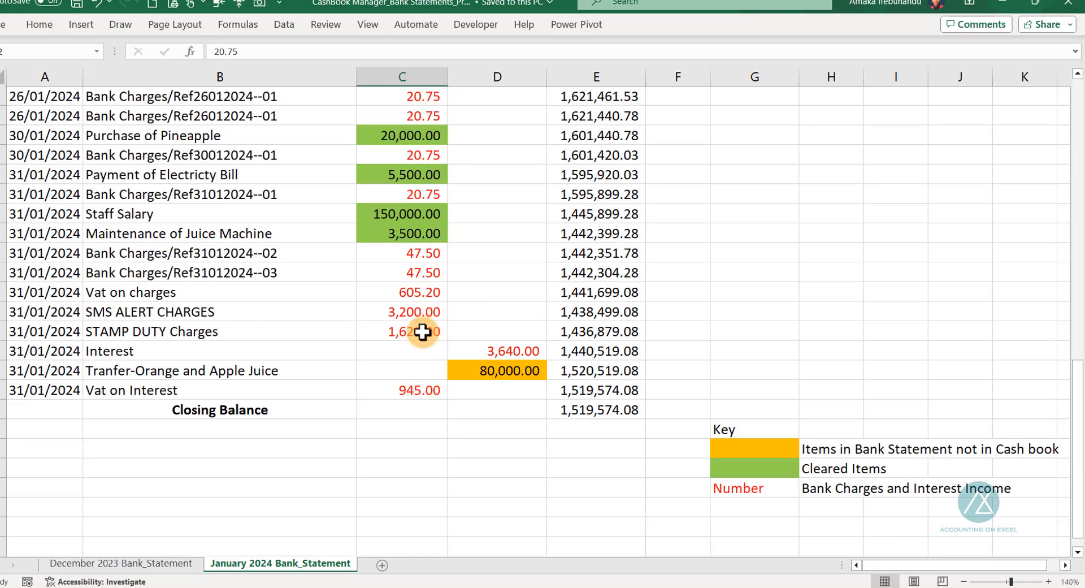
left_click(489, 348)
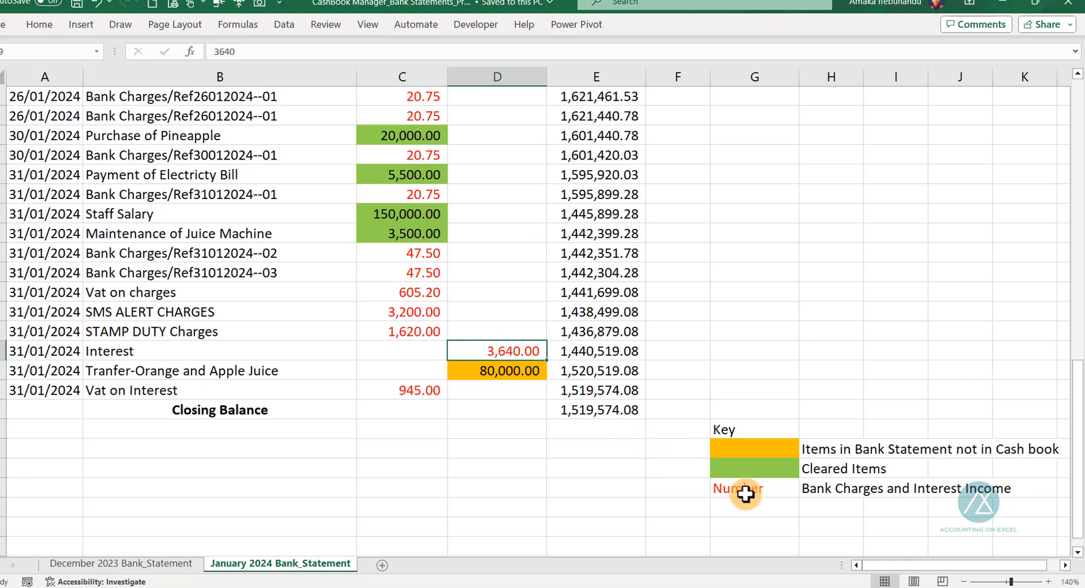
left_click(496, 371)
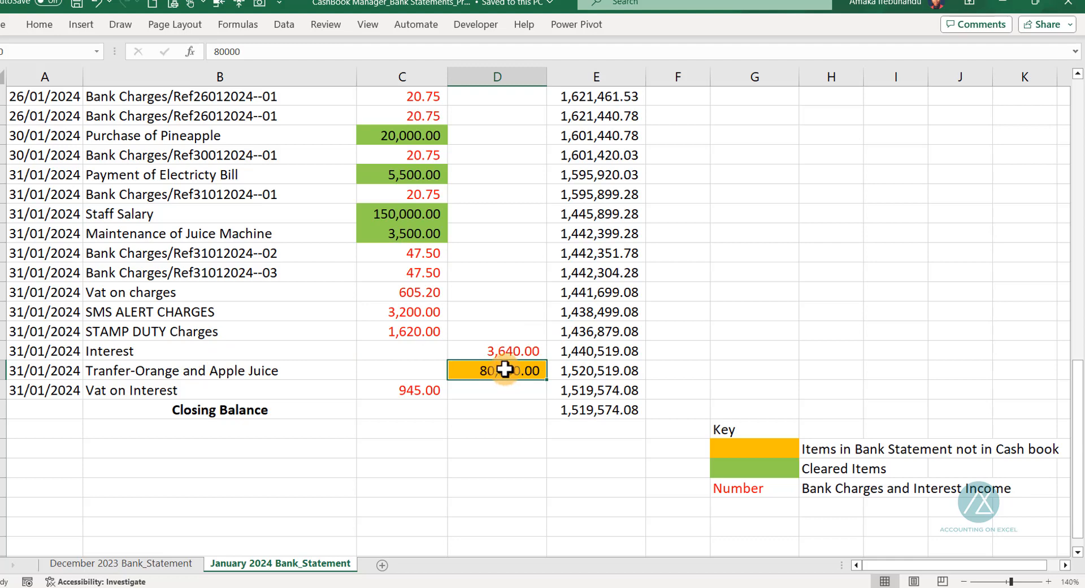
left_click_drag(419, 254, 414, 292)
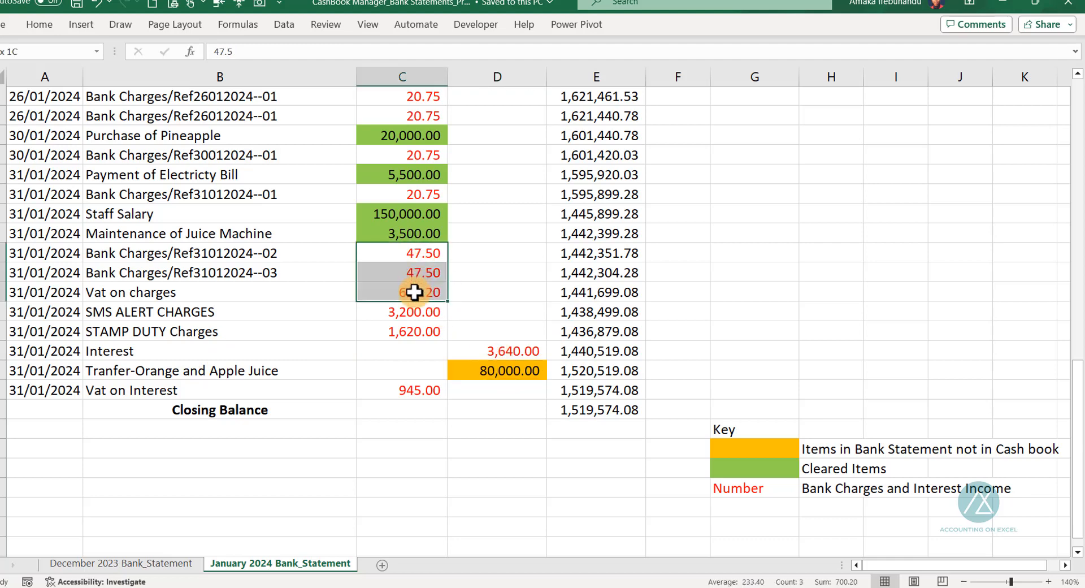
left_click(494, 353)
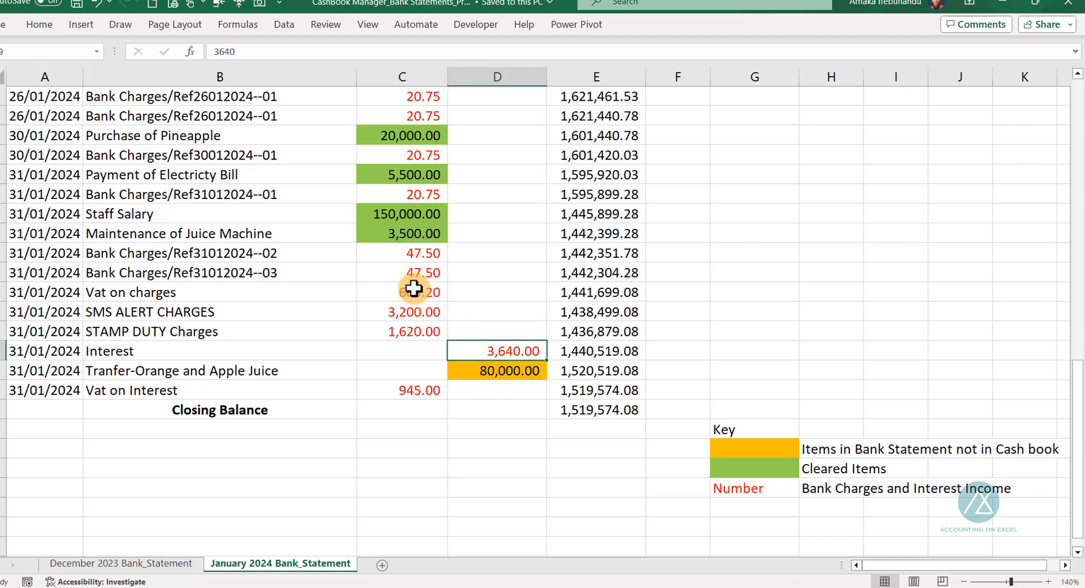
Select all the red bank charge, tax and duty amounts in the statement's Debit column to total them
scroll(429, 315, "up", 12)
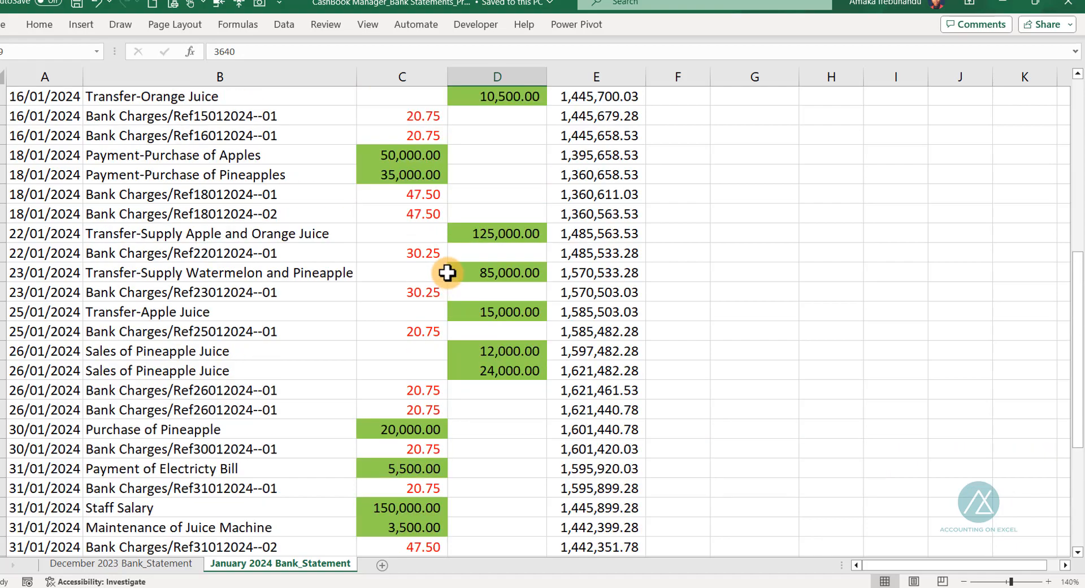
left_click(418, 260)
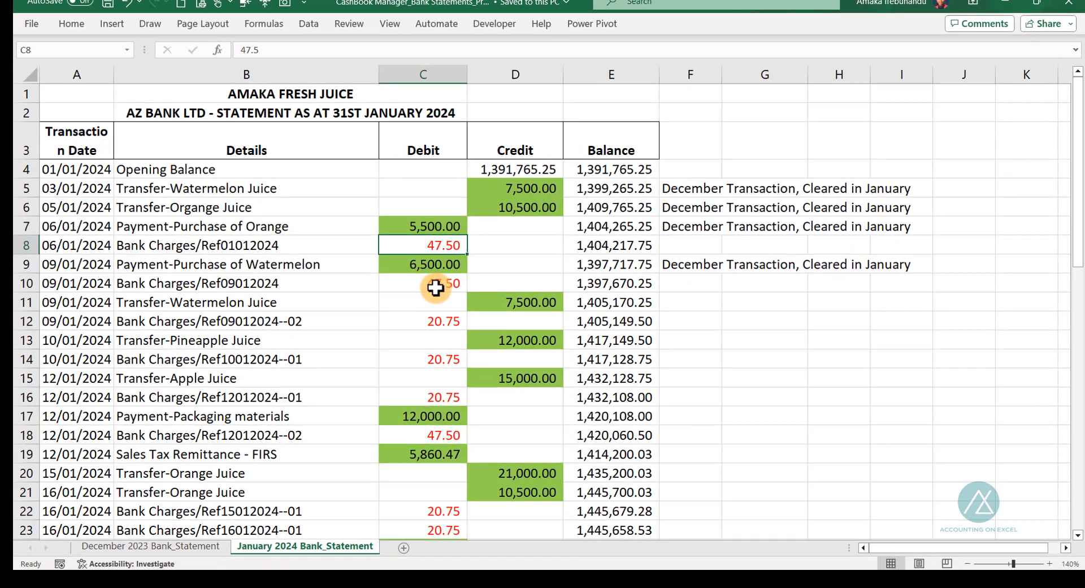
left_click(415, 296)
scroll(454, 339, "down", 13)
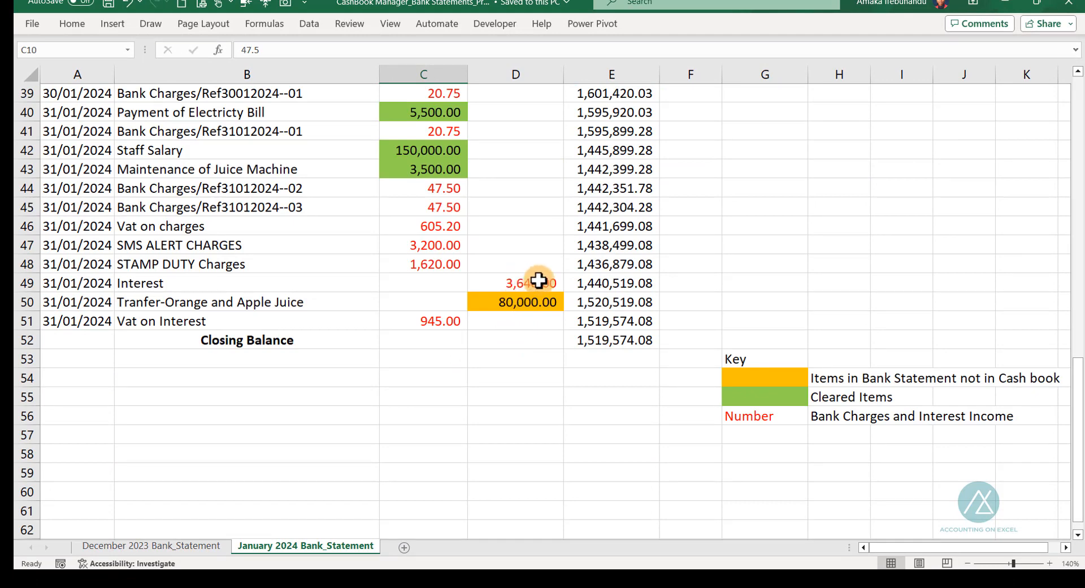
scroll(438, 271, "up", 4)
scroll(437, 276, "up", 4)
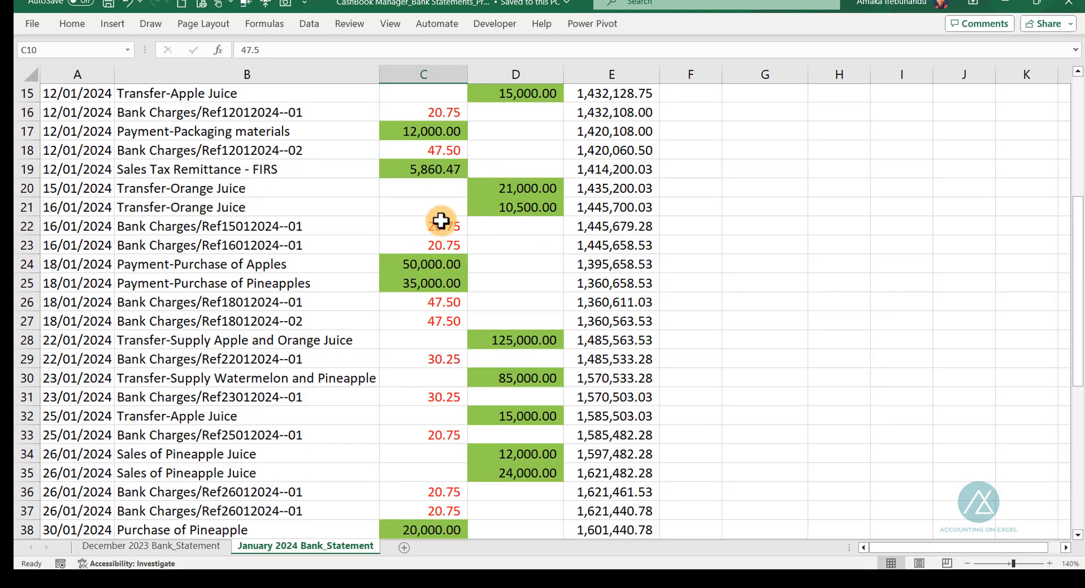
scroll(440, 187, "up", 3)
left_click(435, 130)
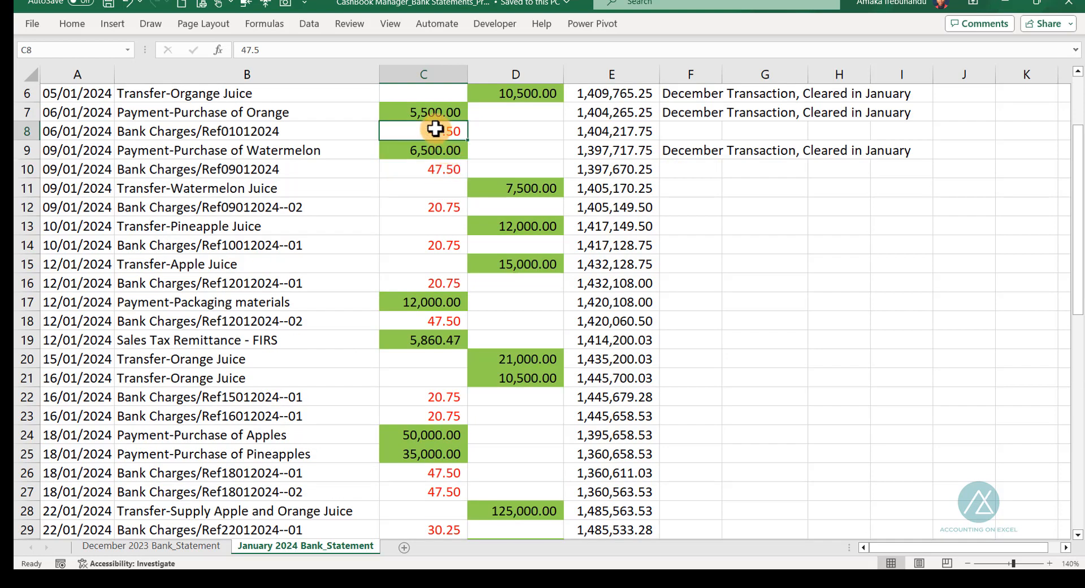
left_click(434, 165, "ctrl")
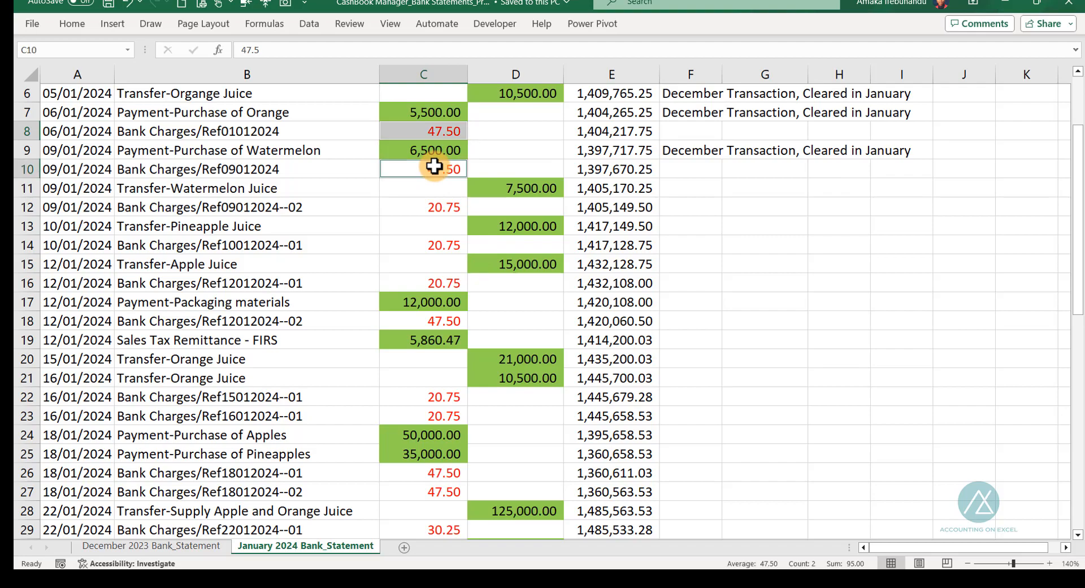
left_click(435, 207, "ctrl")
left_click(437, 245, "ctrl")
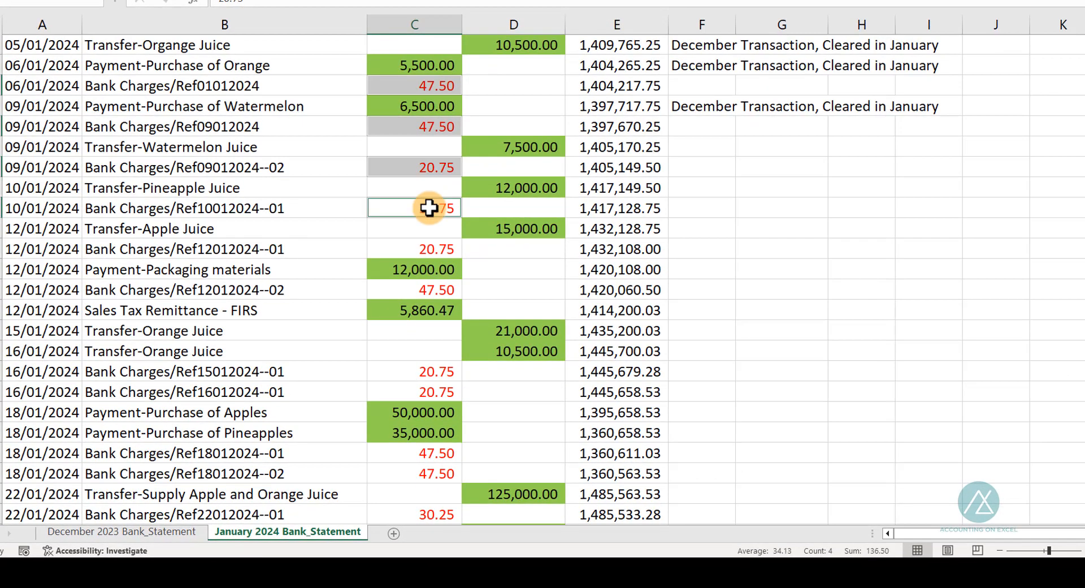
left_click(427, 248, "ctrl")
left_click(421, 290, "ctrl")
scroll(559, 275, "down", 3)
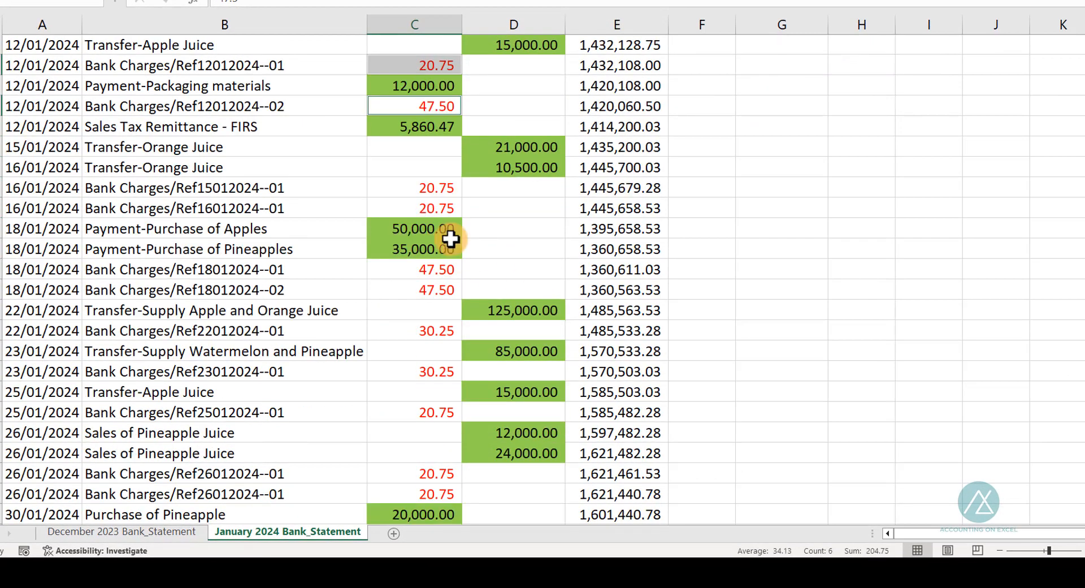
left_click(429, 191, "ctrl")
left_click(424, 206, "ctrl")
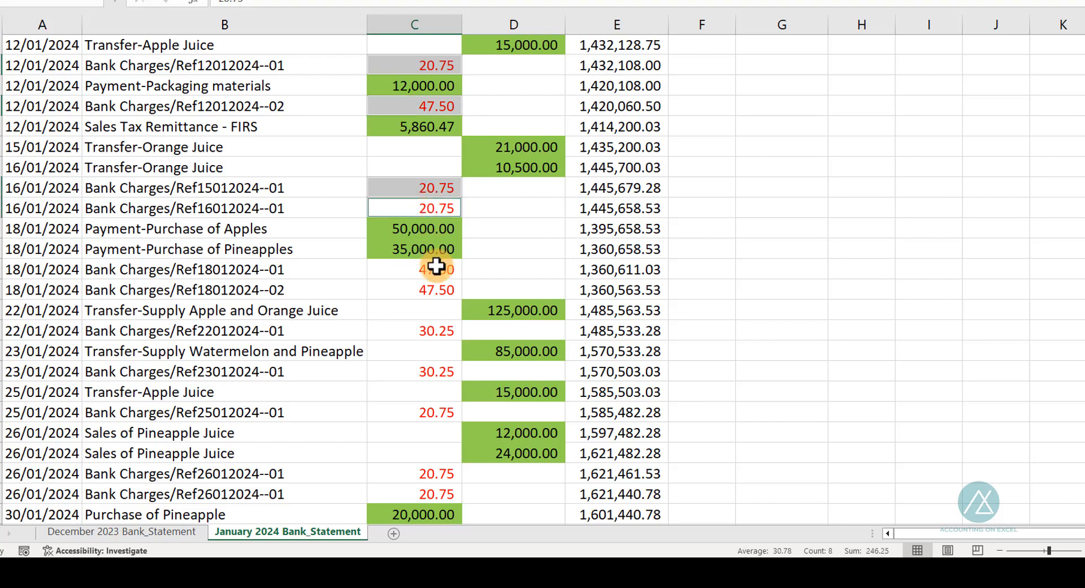
left_click(432, 270, "ctrl")
left_click(431, 290, "ctrl")
left_click(418, 331, "ctrl")
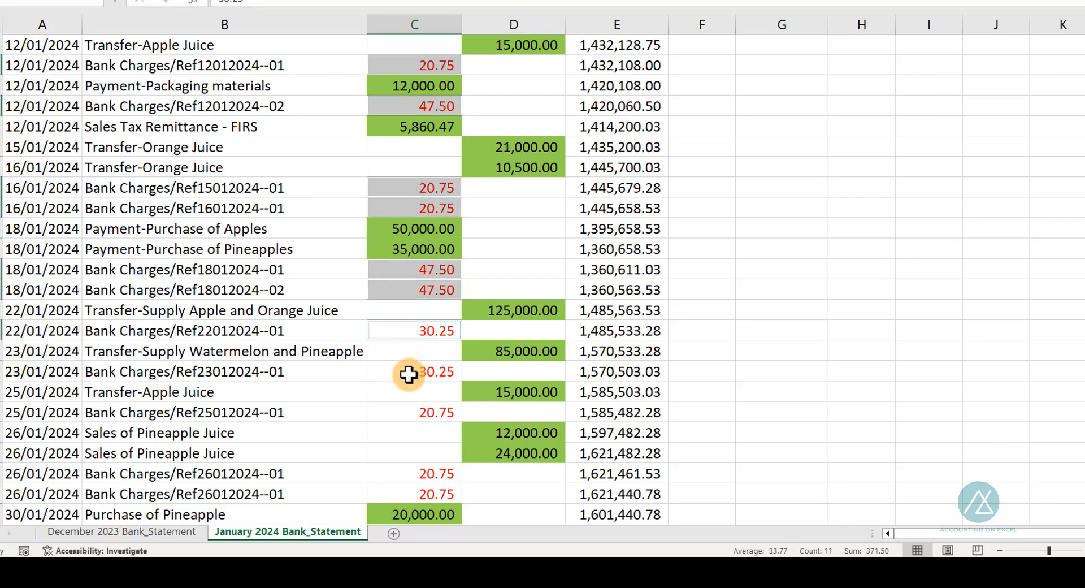
left_click(408, 371, "ctrl")
left_click(414, 412, "ctrl")
scroll(513, 331, "down", 3)
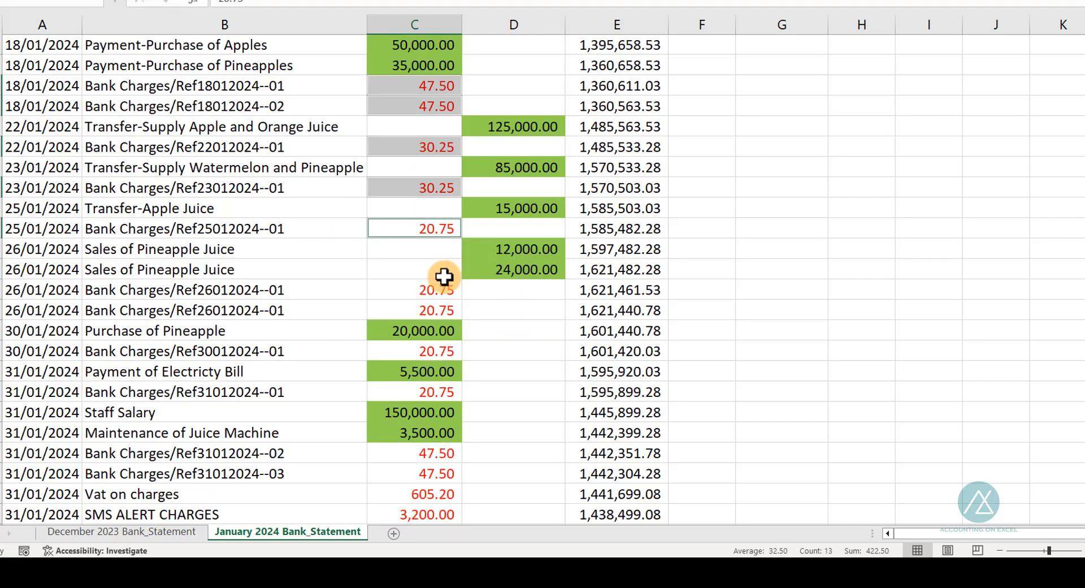
left_click(435, 291, "ctrl")
left_click(434, 309, "ctrl")
scroll(505, 305, "down", 3)
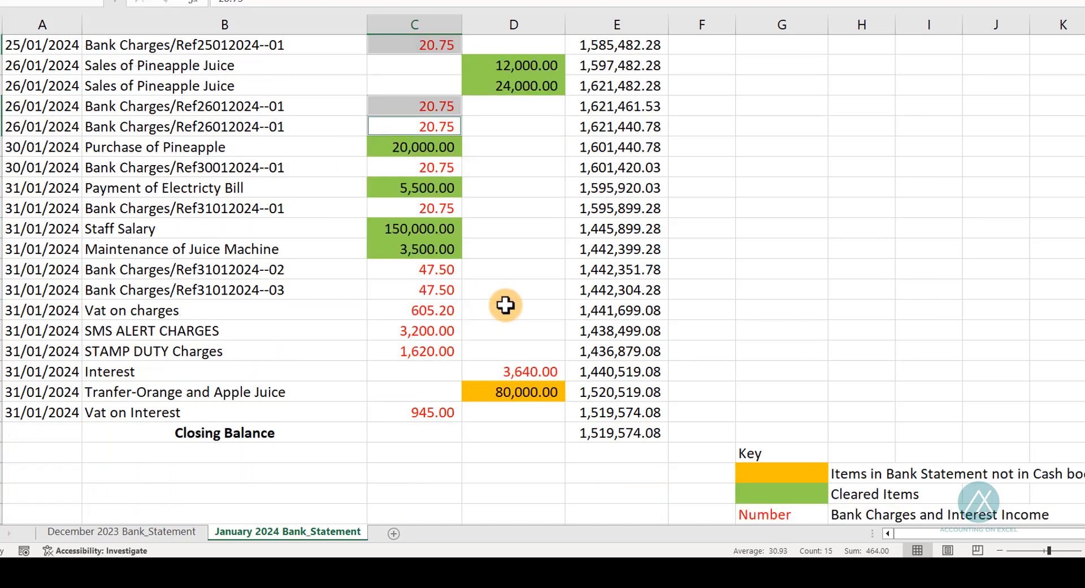
left_click(436, 166, "ctrl")
left_click(440, 208, "ctrl")
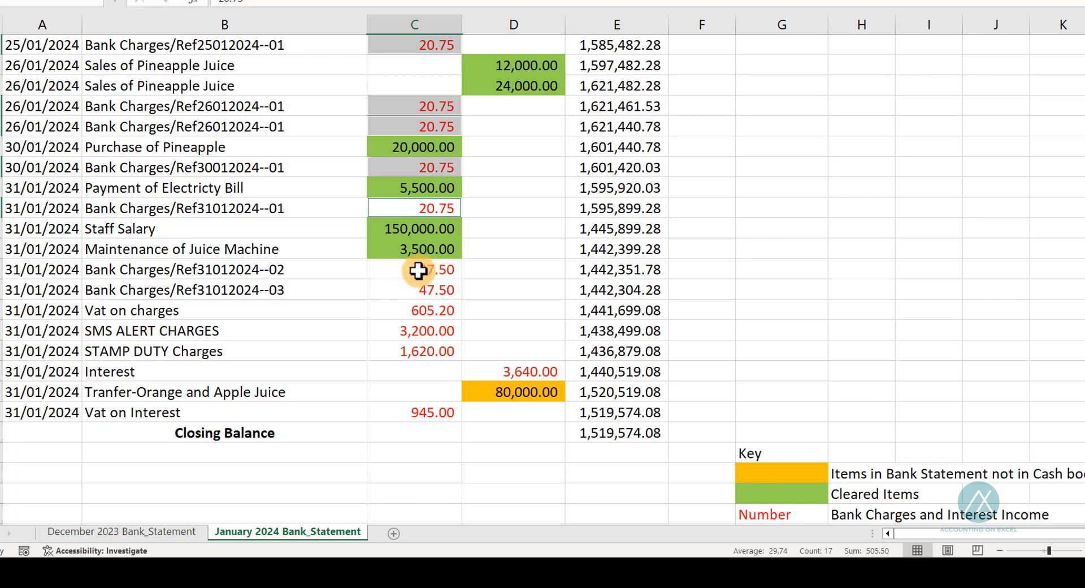
left_click(418, 270, "ctrl")
left_click(418, 290, "ctrl")
left_click(419, 315, "ctrl")
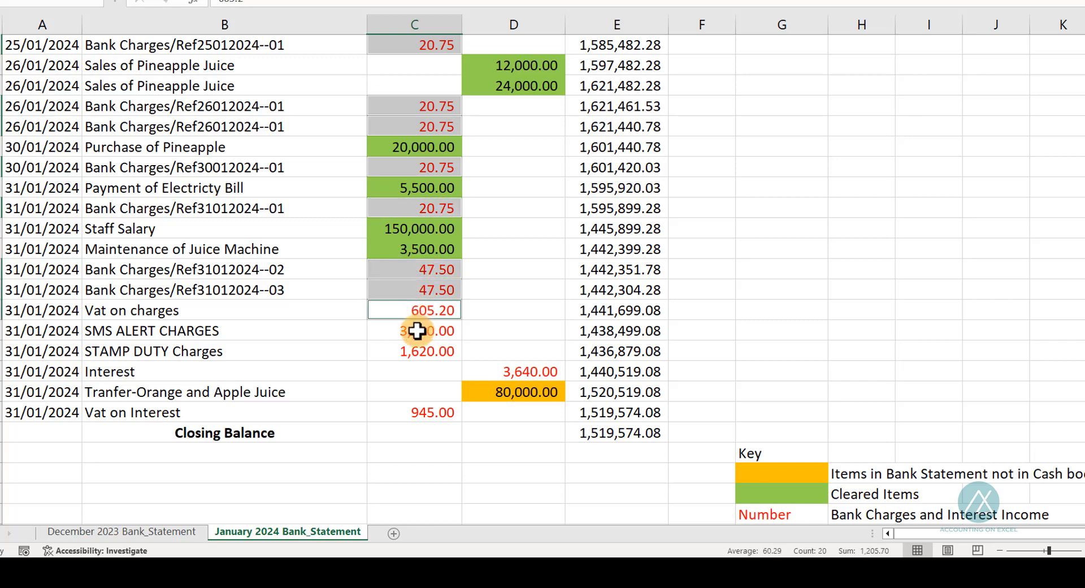
left_click(414, 333, "ctrl")
left_click(417, 350, "ctrl")
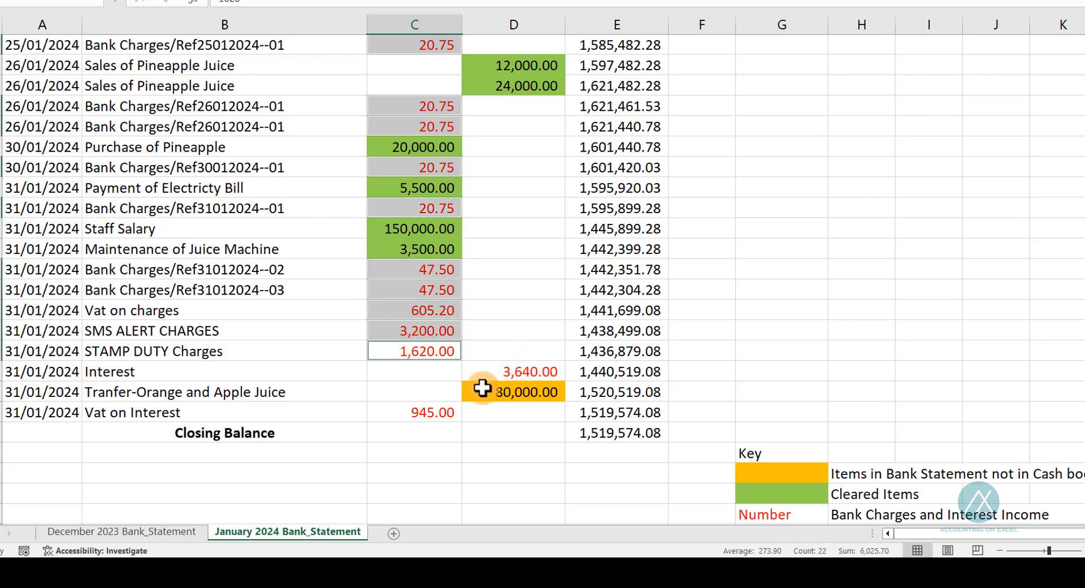
left_click(437, 412, "ctrl")
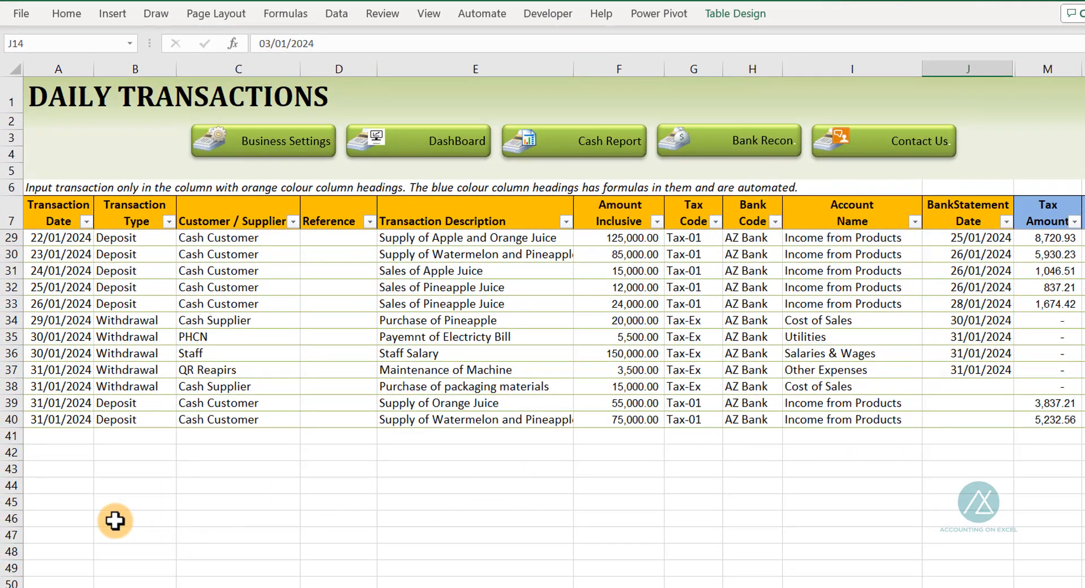
Start a new daily transaction row with date 31/01/2024 and type Deposit copied from the row above
left_click(51, 438)
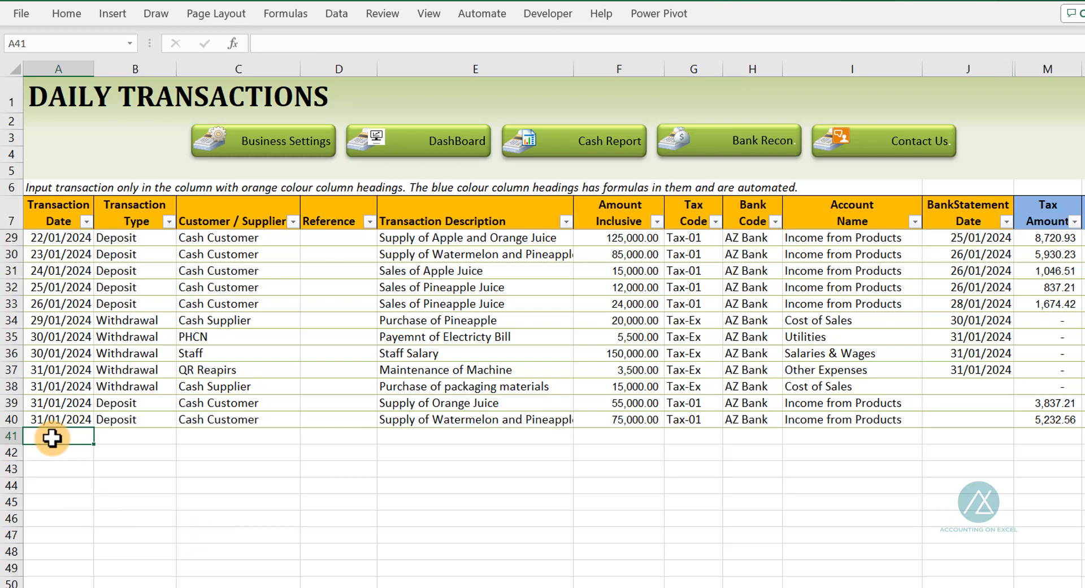
key("ctrl+d")
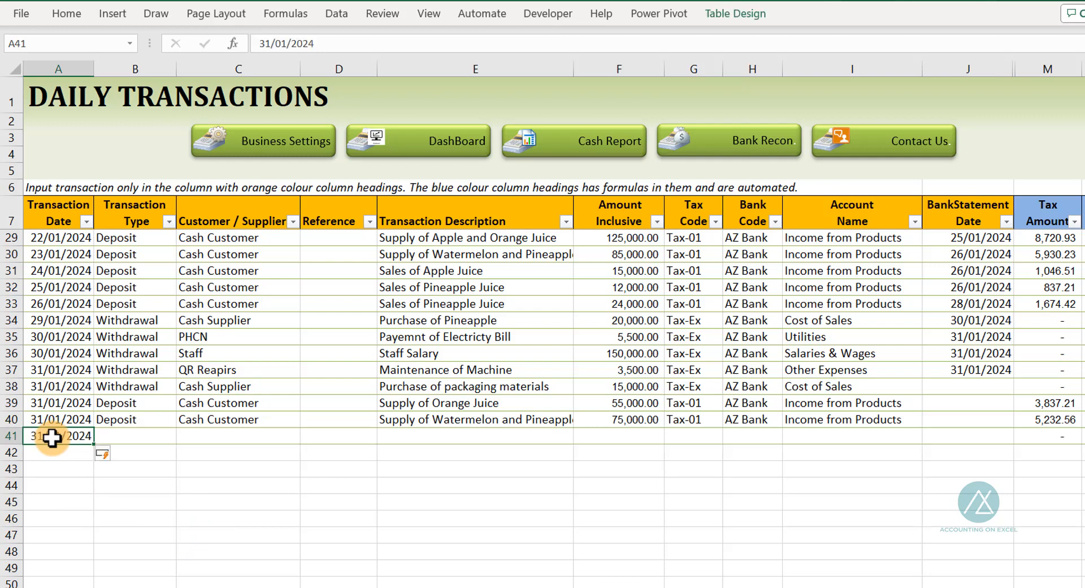
key("Tab")
key("ctrl+d")
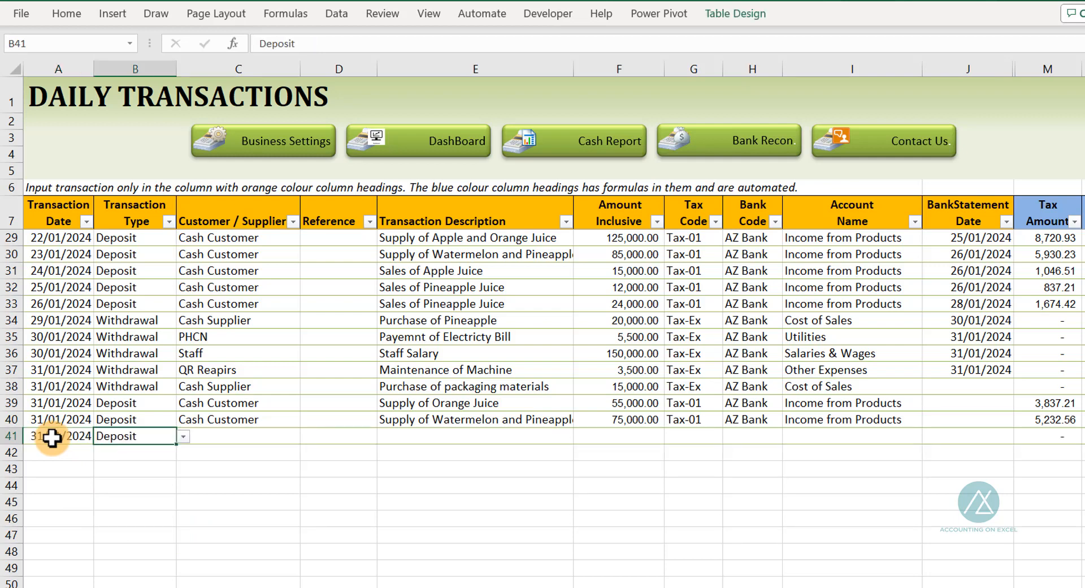
key("Tab")
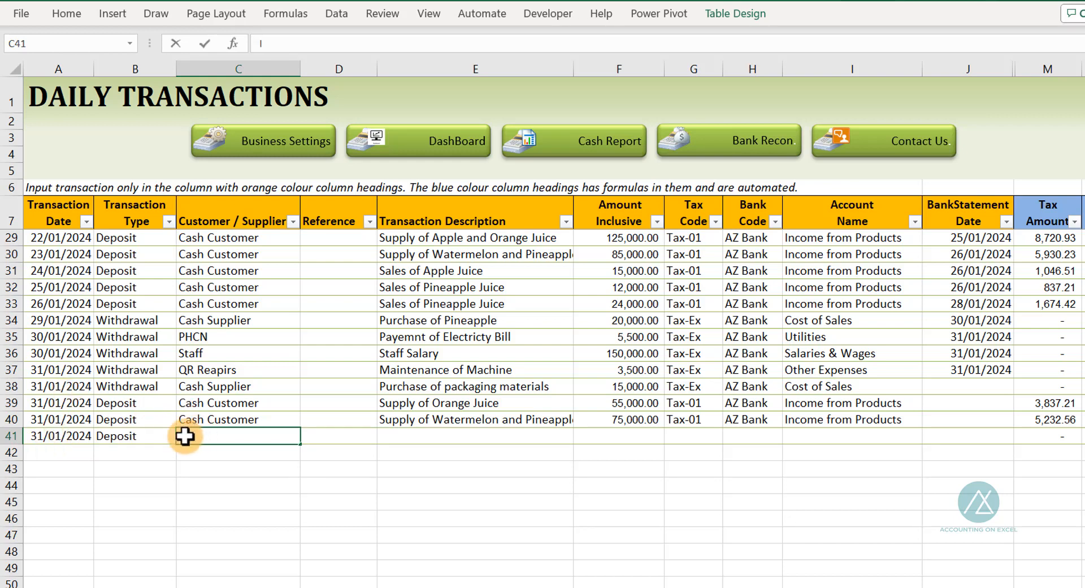
Enter customer Interest Income, description Interest Income and amount inclusive 3,640 for the new transaction
type("Interest Income")
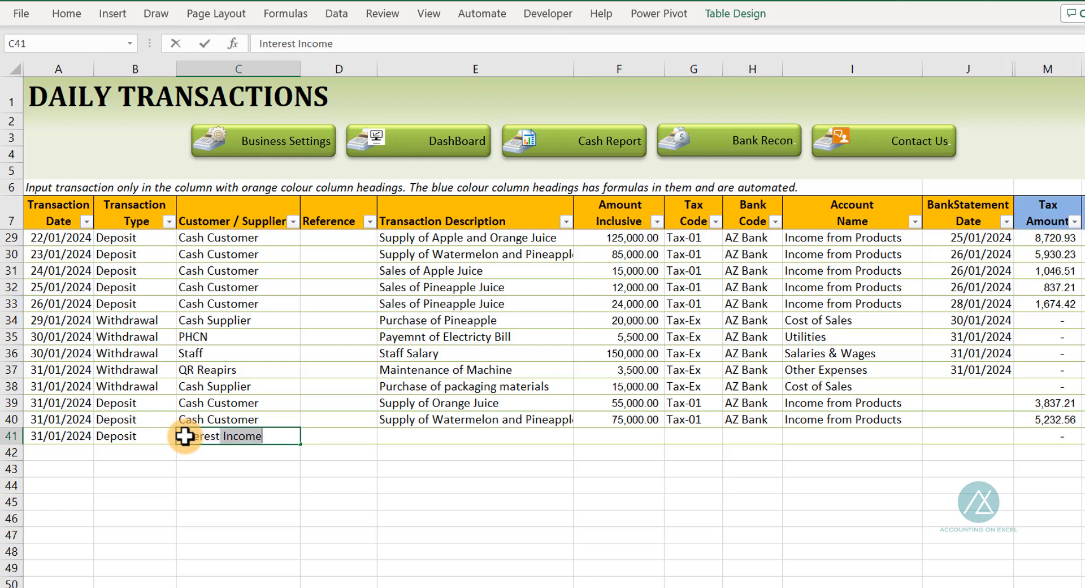
key("Tab")
key("Tab")
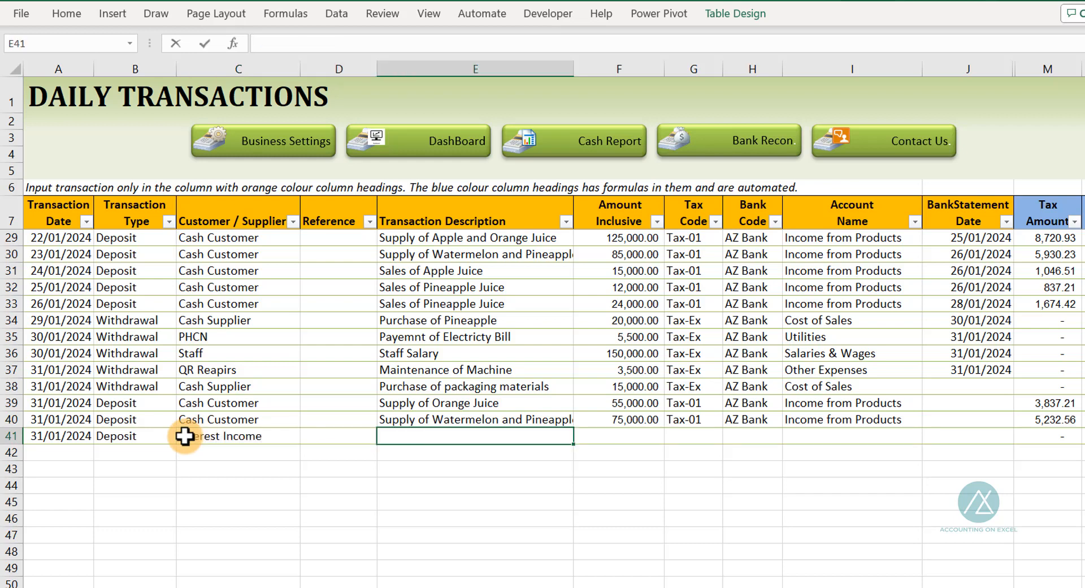
type("Interest Income")
key("Tab")
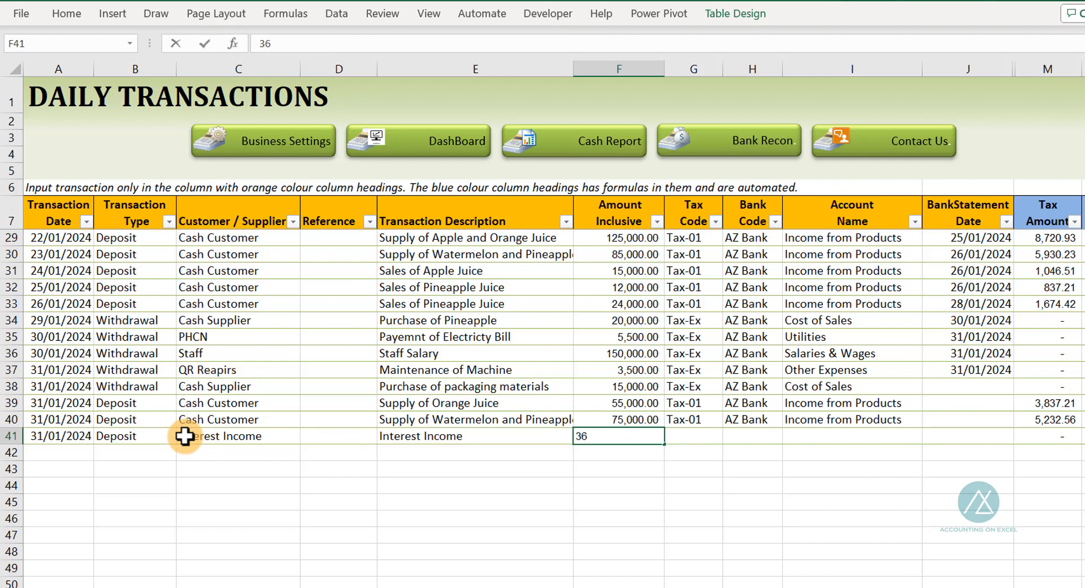
key("Tab")
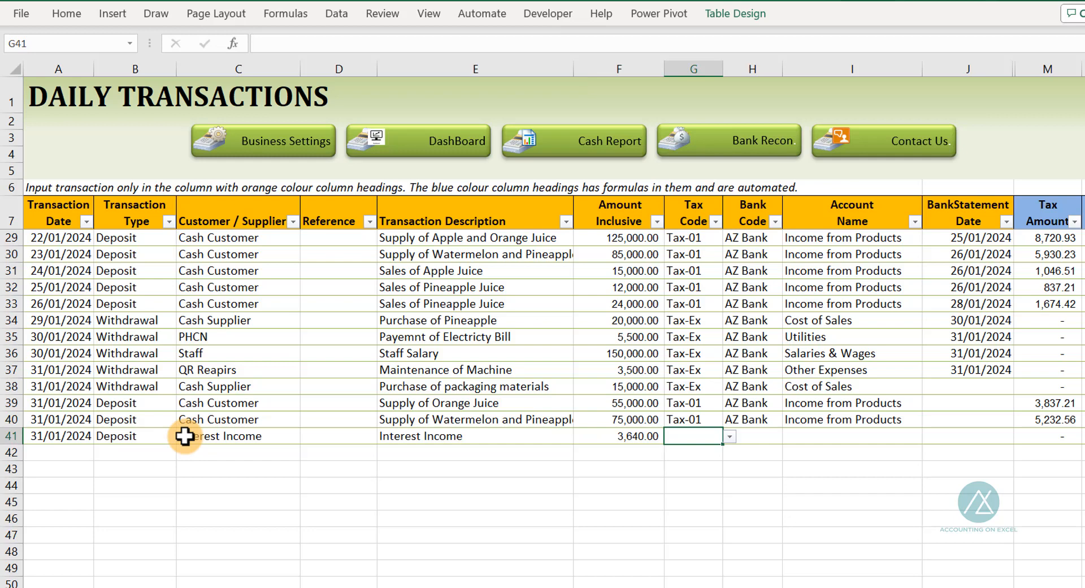
Set the interest income row's tax code to Tax-Ex and bank code to AZ Bank
type("Tax")
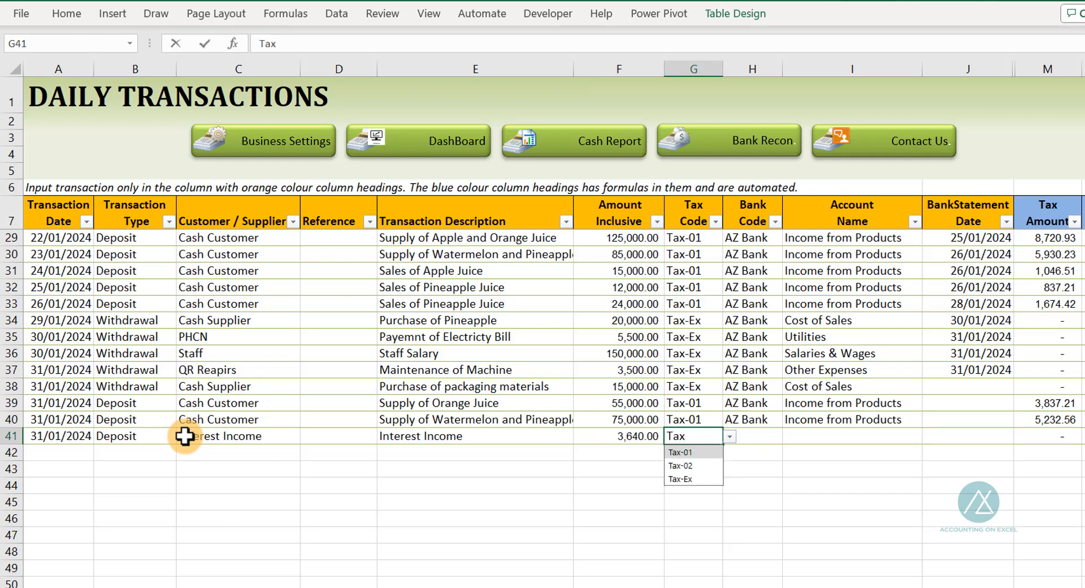
key("Down")
key("Down")
key("Tab")
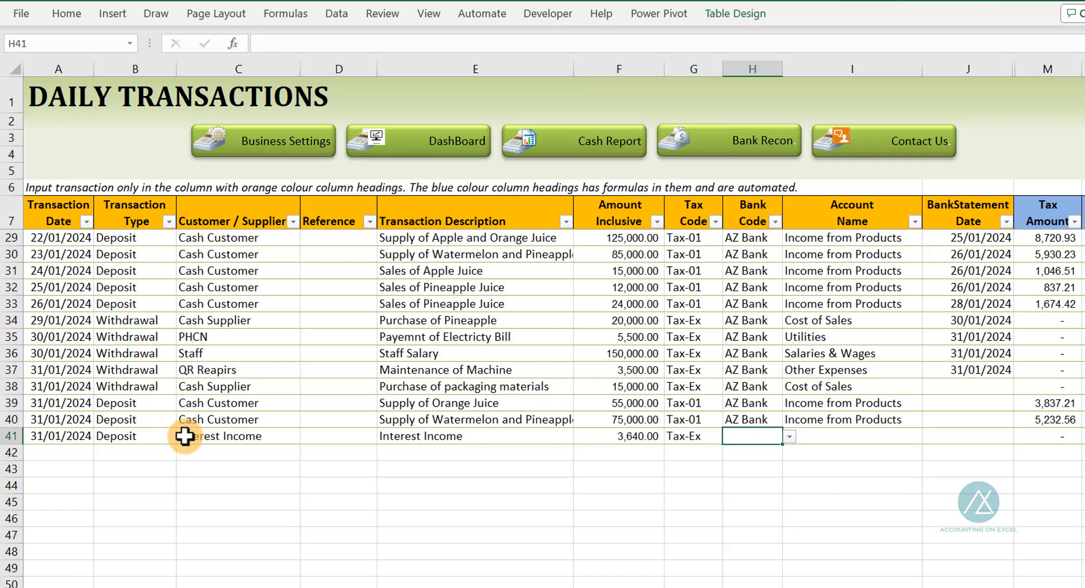
type("A")
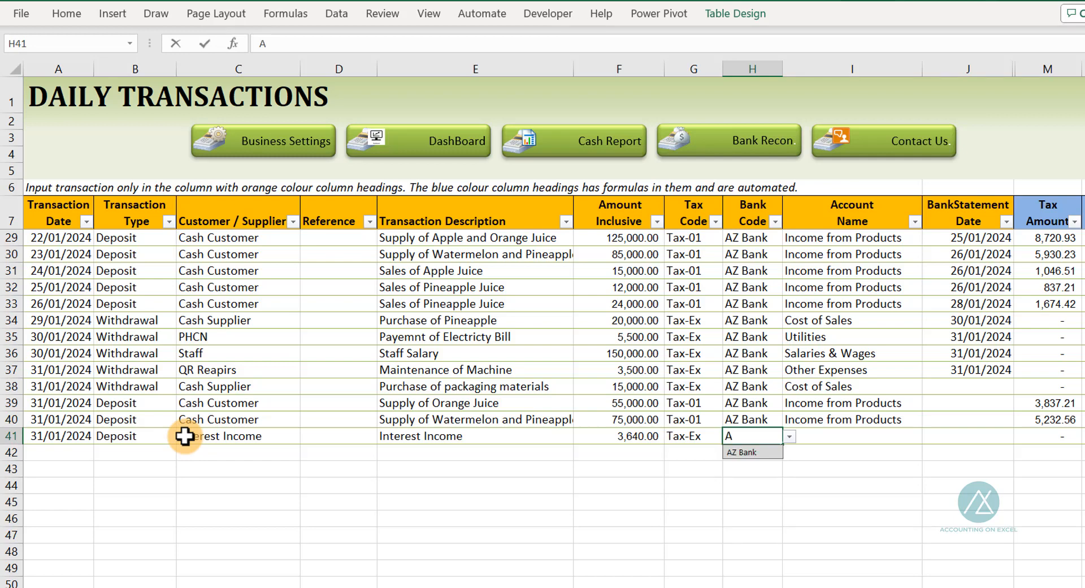
key("Tab")
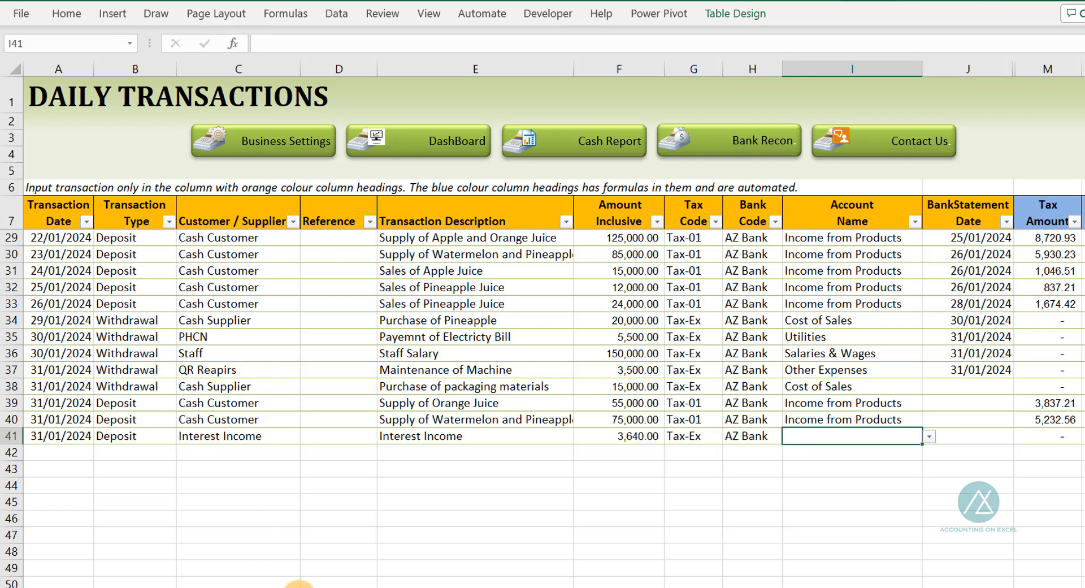
Set the interest row's account name to Other Income and its bank statement date to 31/01/2024
type("Int")
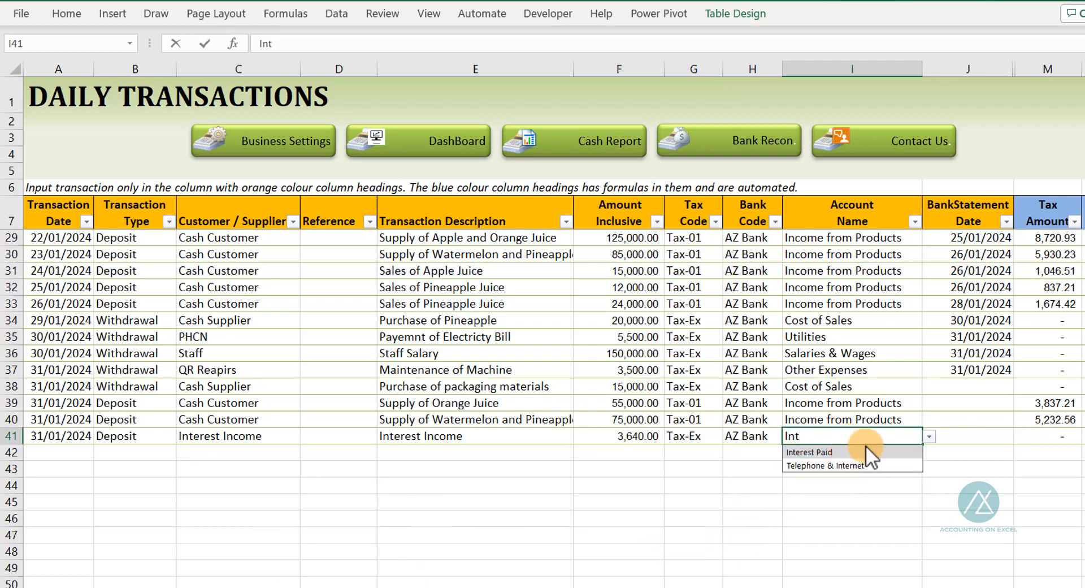
left_click(804, 442)
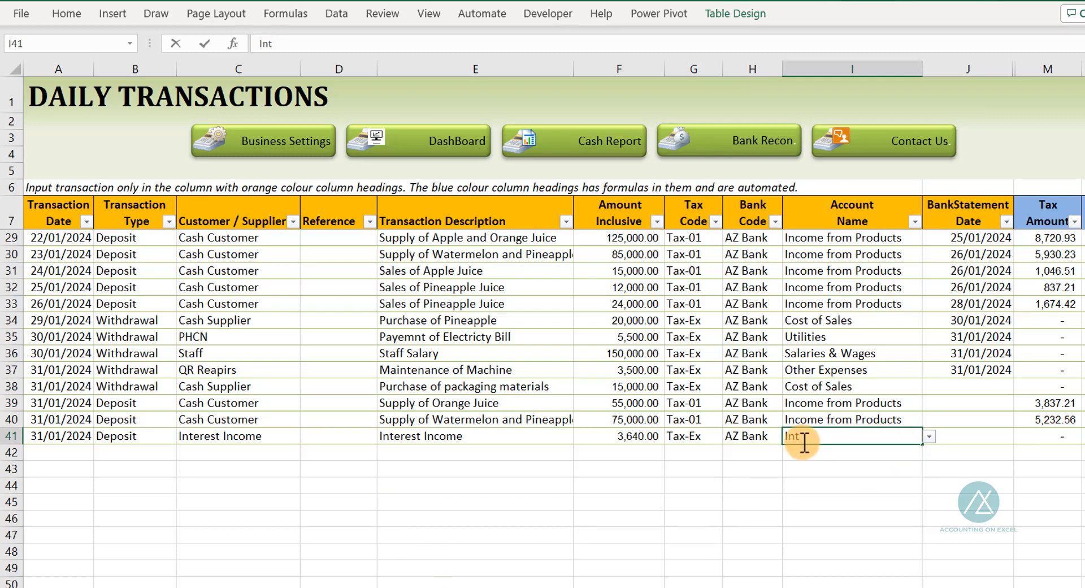
double_click(791, 436)
type("Other")
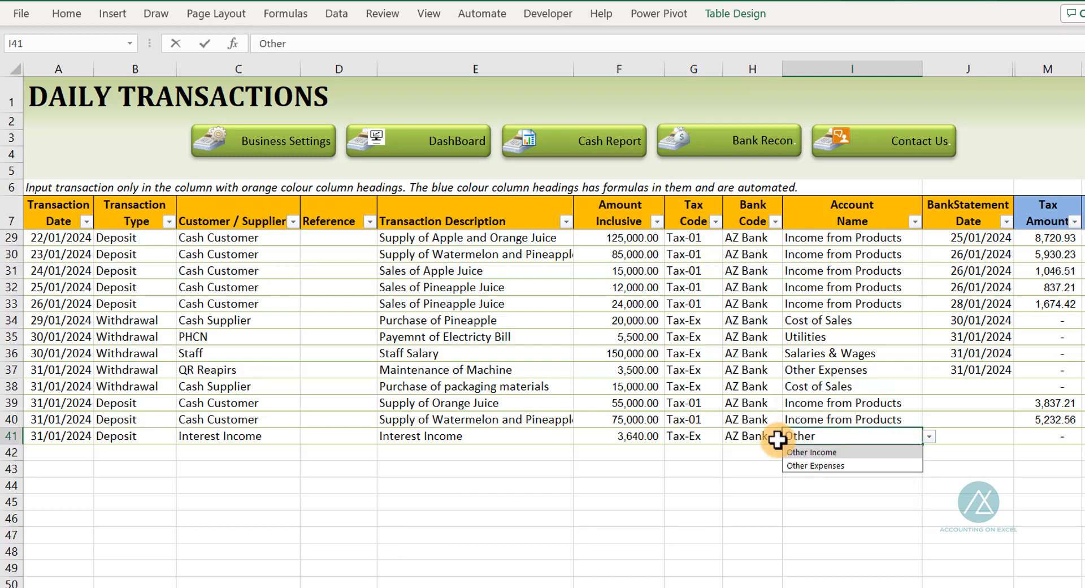
key("Tab")
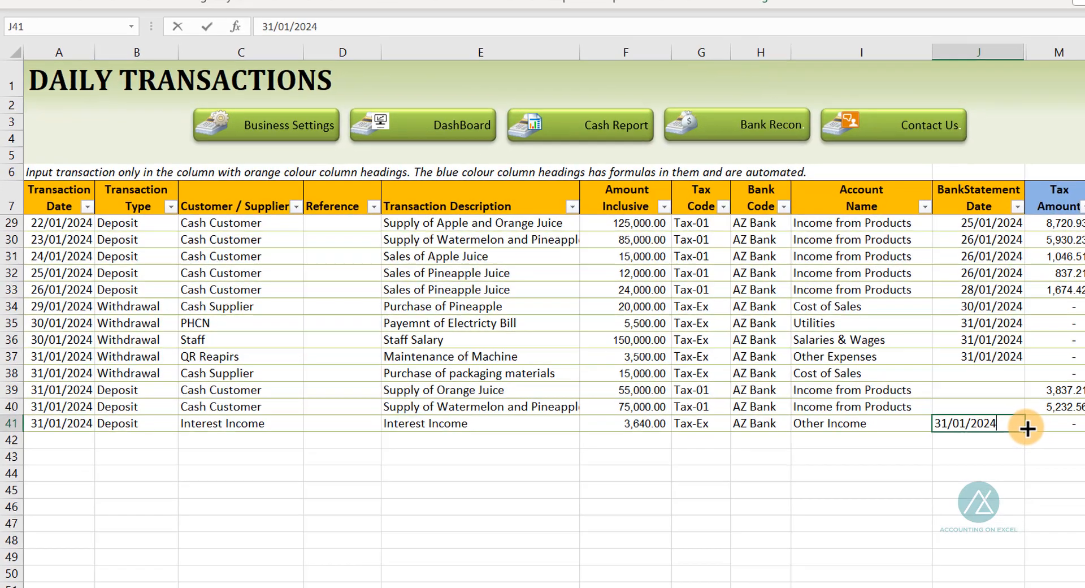
key("Return")
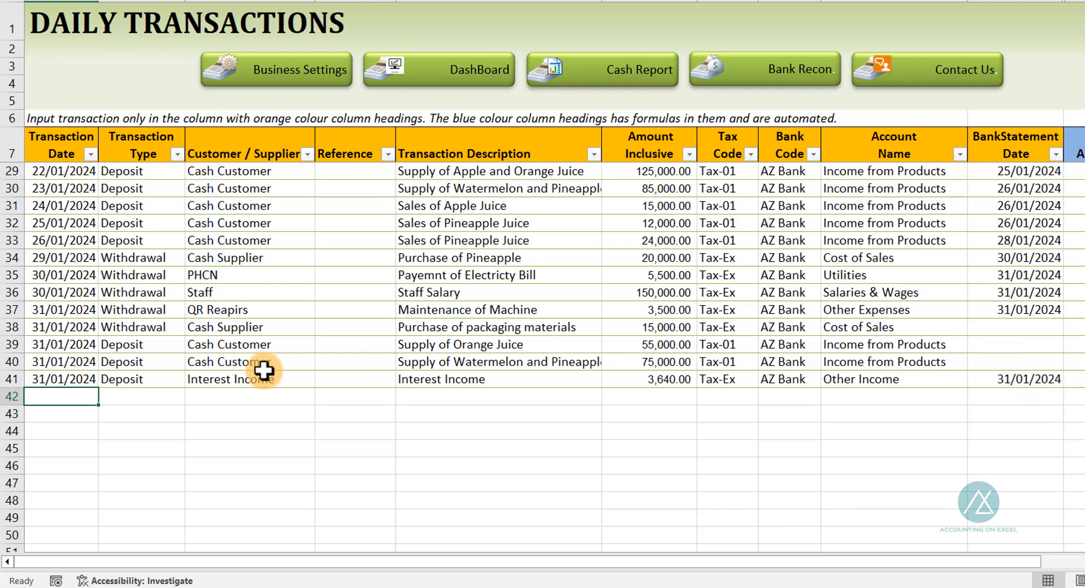
Start a new row with date 31/01/2024 copied from above and transaction type Withdrawal
type("31/01/")
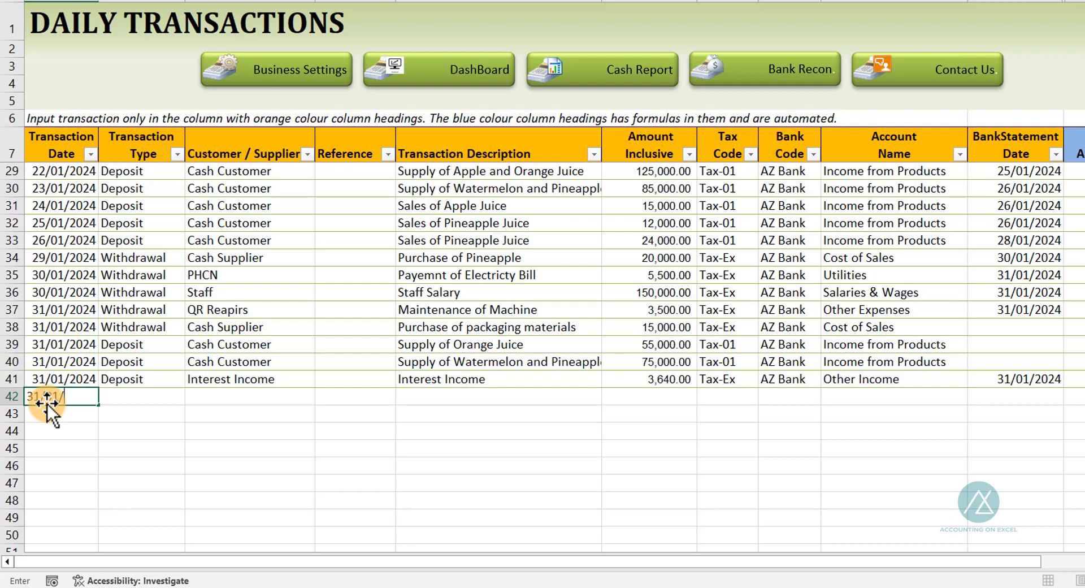
key("Escape")
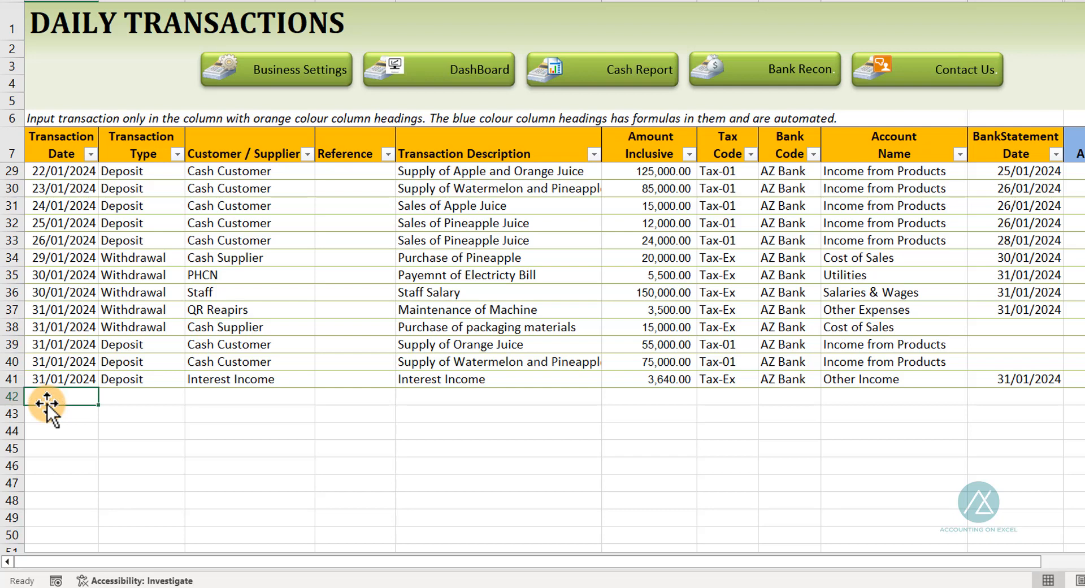
key("ctrl+d")
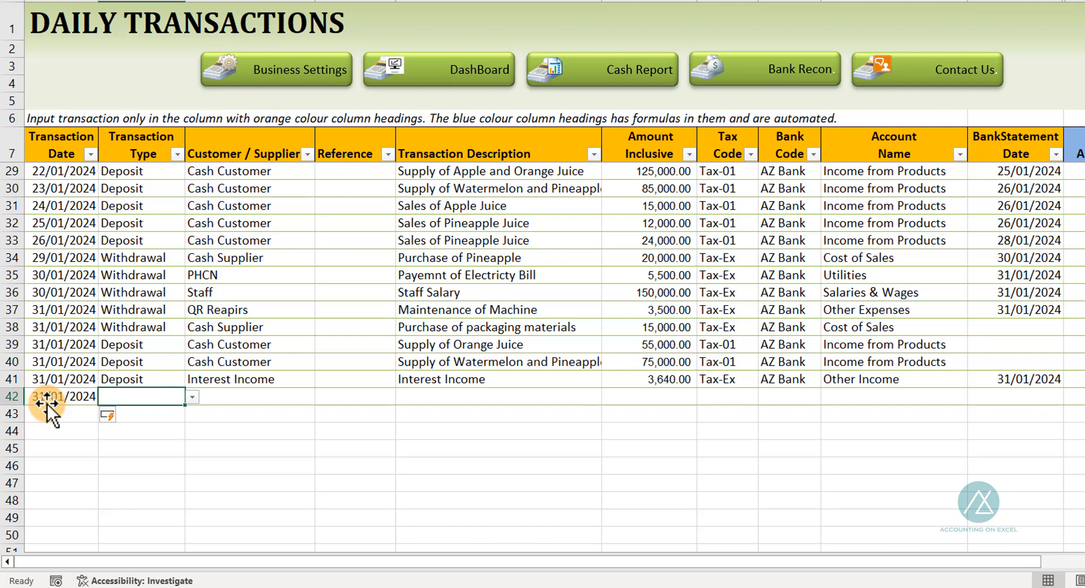
type("wit")
key("Tab")
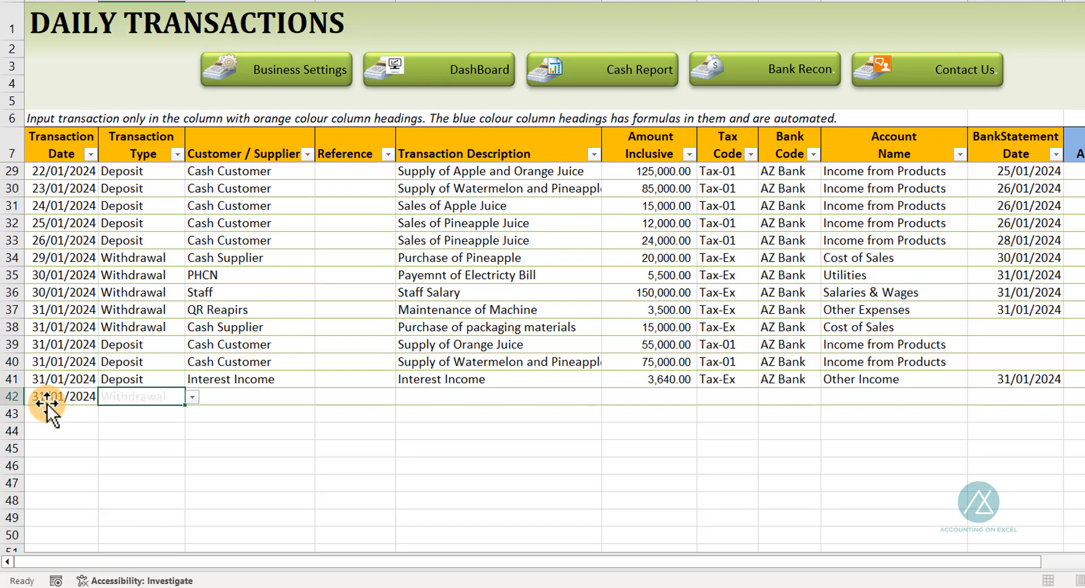
Enter Bank Charges as the customer / supplier for the new withdrawal row
type("Cha")
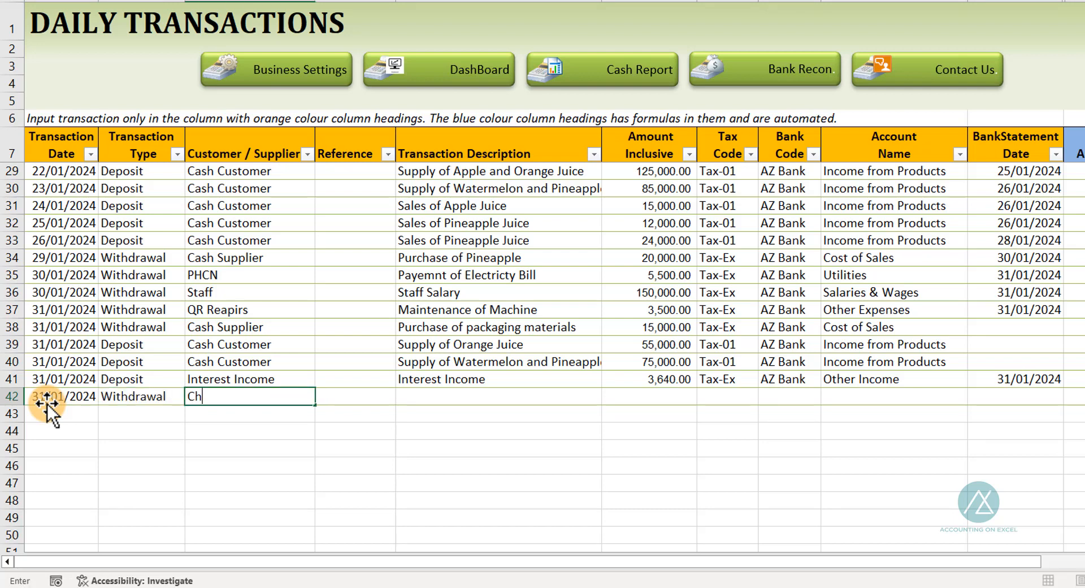
key("BackSpace")
key("BackSpace")
key("BackSpace")
type("Bank Charges")
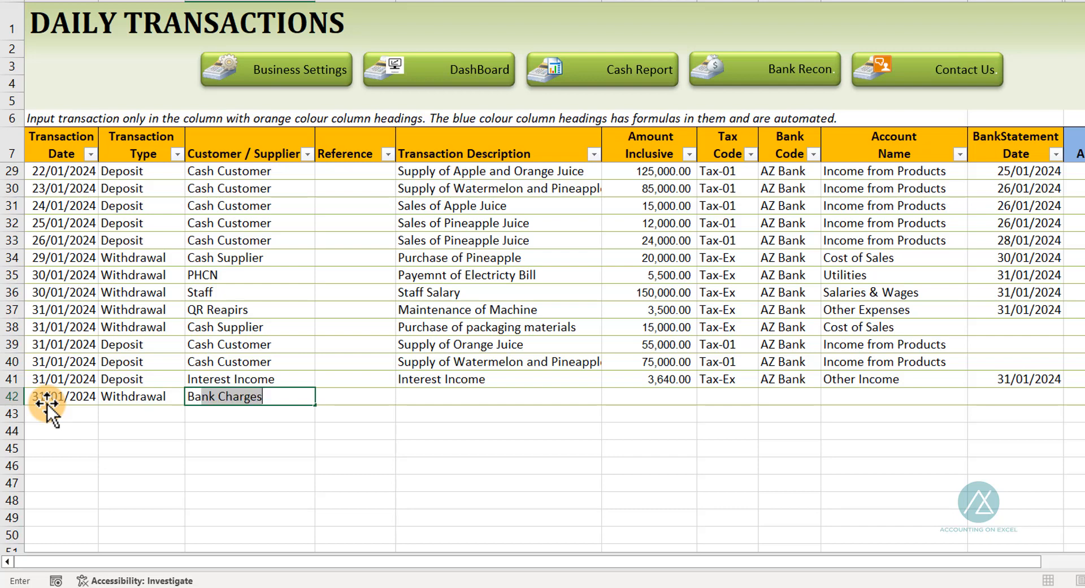
key("Tab")
key("Tab")
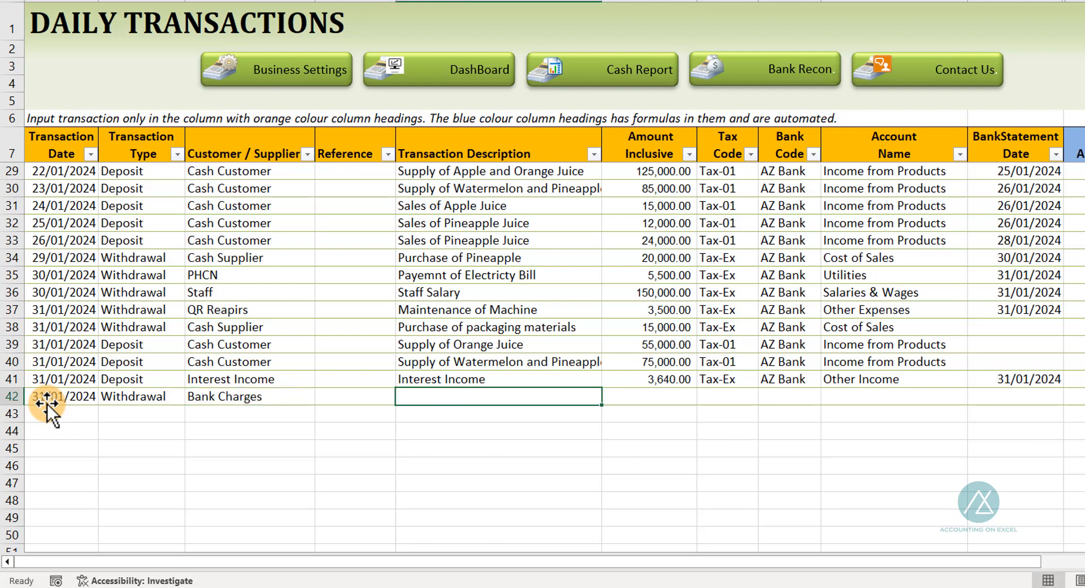
Set the withdrawal's transaction description to Bank Charges January 2024
type("Bank Charges Decmber 2023")
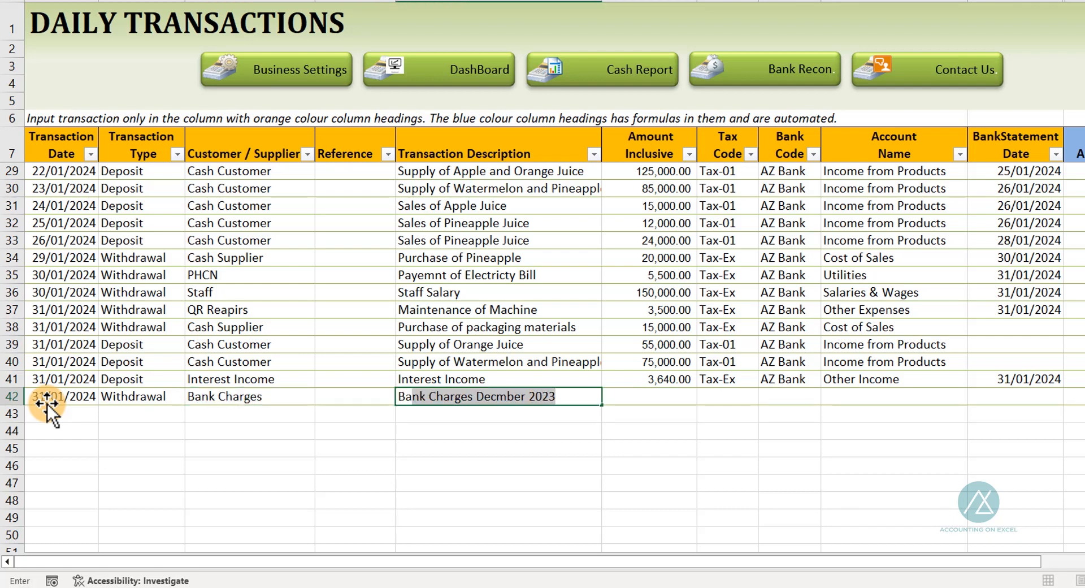
key("ctrl+Return")
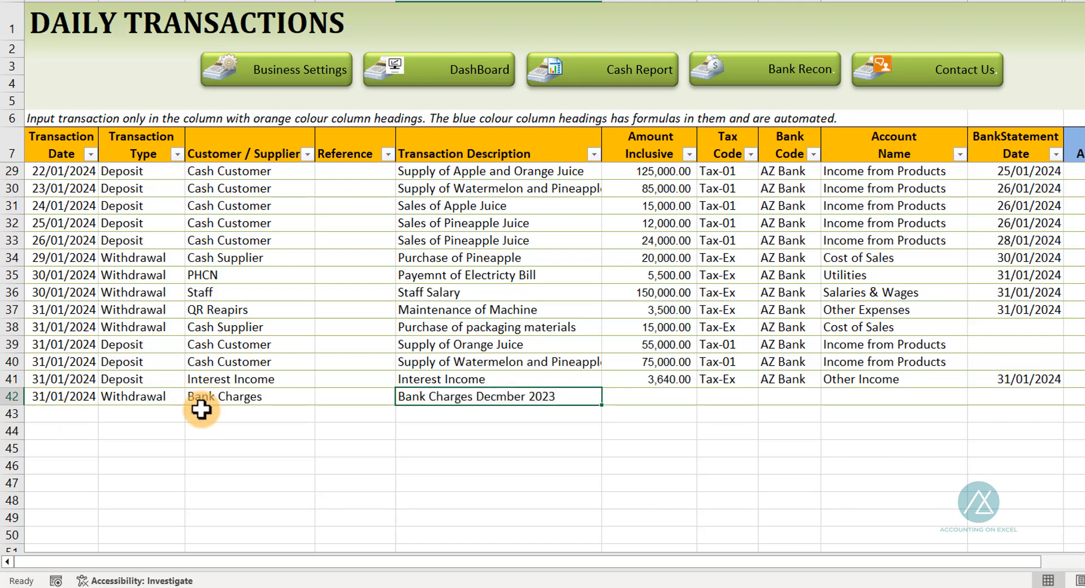
double_click(529, 399)
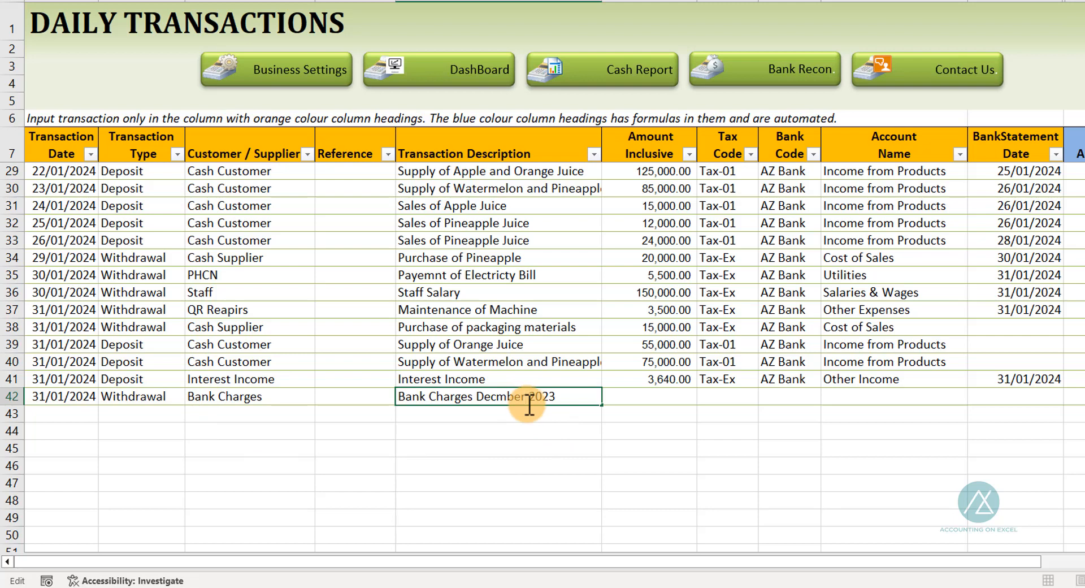
left_click_drag(529, 402, 479, 398)
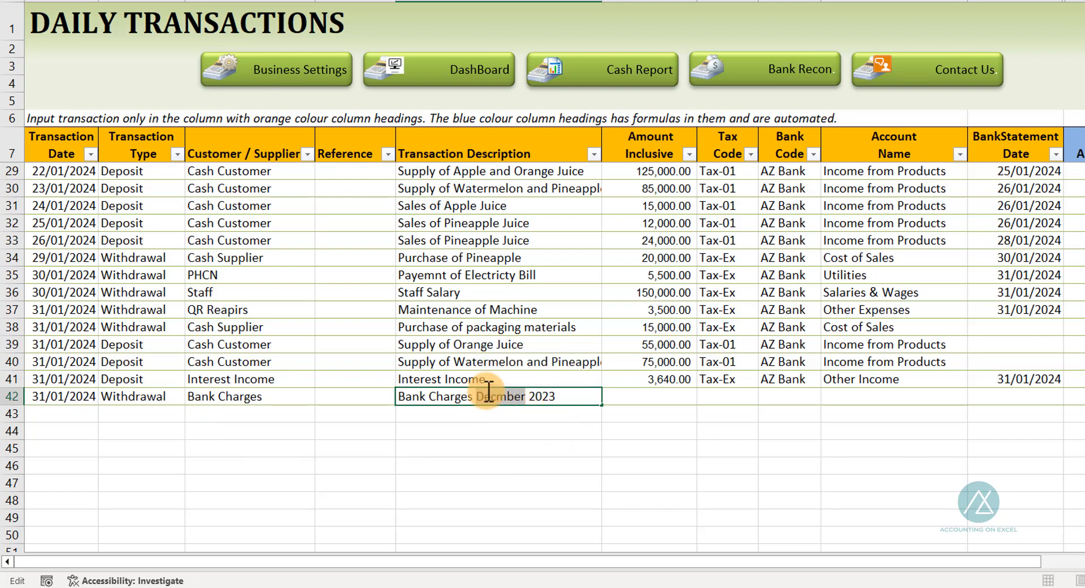
type("Jna")
key("BackSpace")
key("BackSpace")
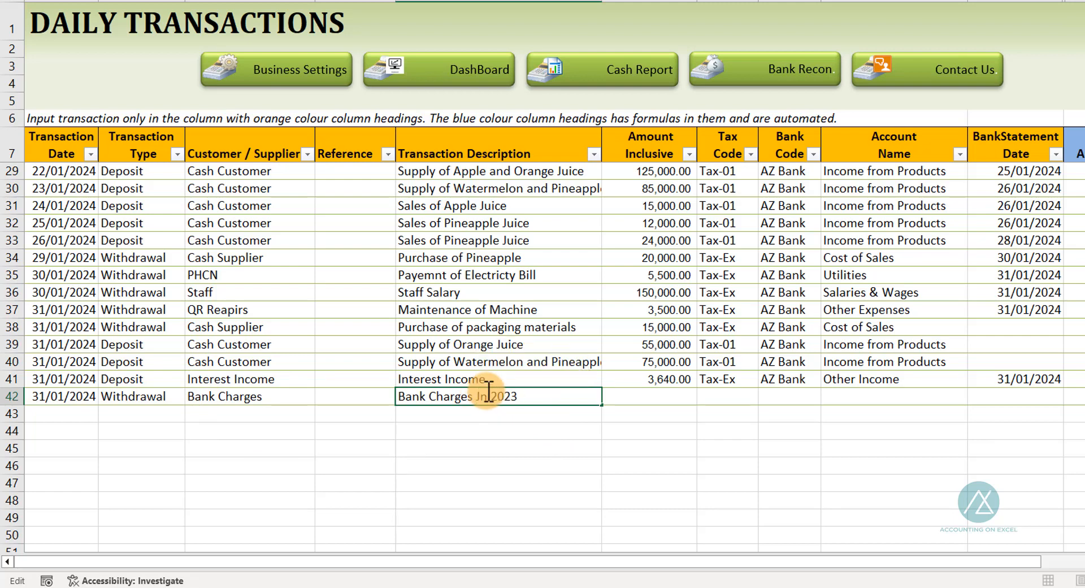
type("anuary")
key("End")
key("BackSpace")
type("4")
key("Tab")
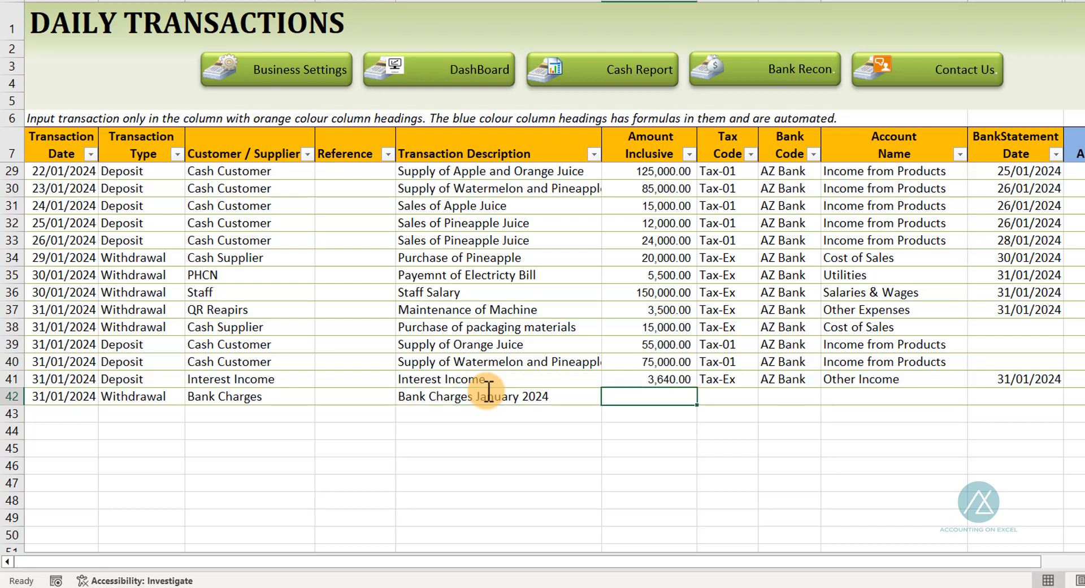
Enter amount inclusive 6,970.70 and tax code Tax-Ex for the bank charges row
type("697")
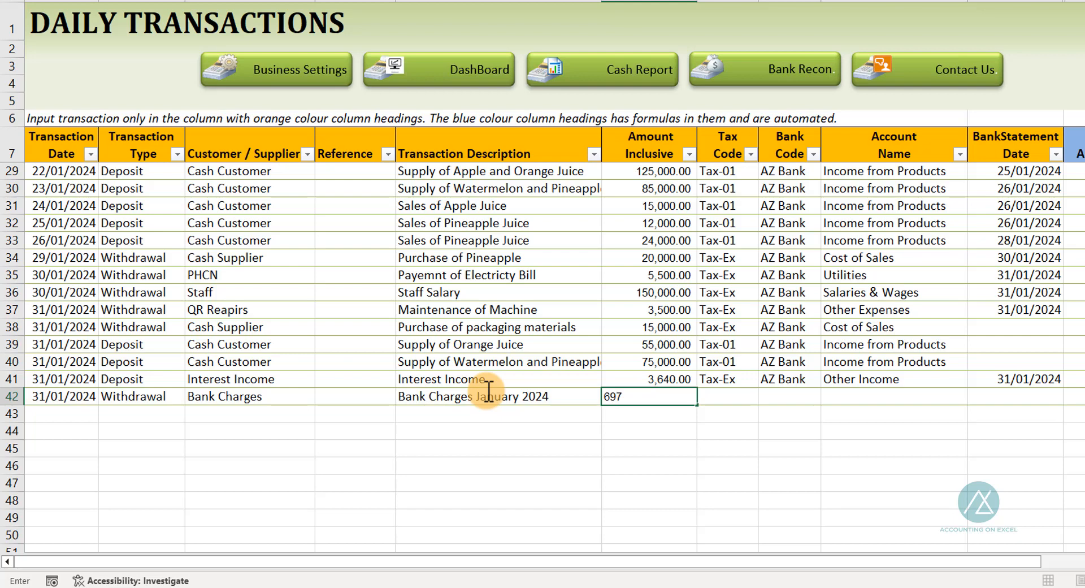
type("0.70")
key("Tab")
type("Tax")
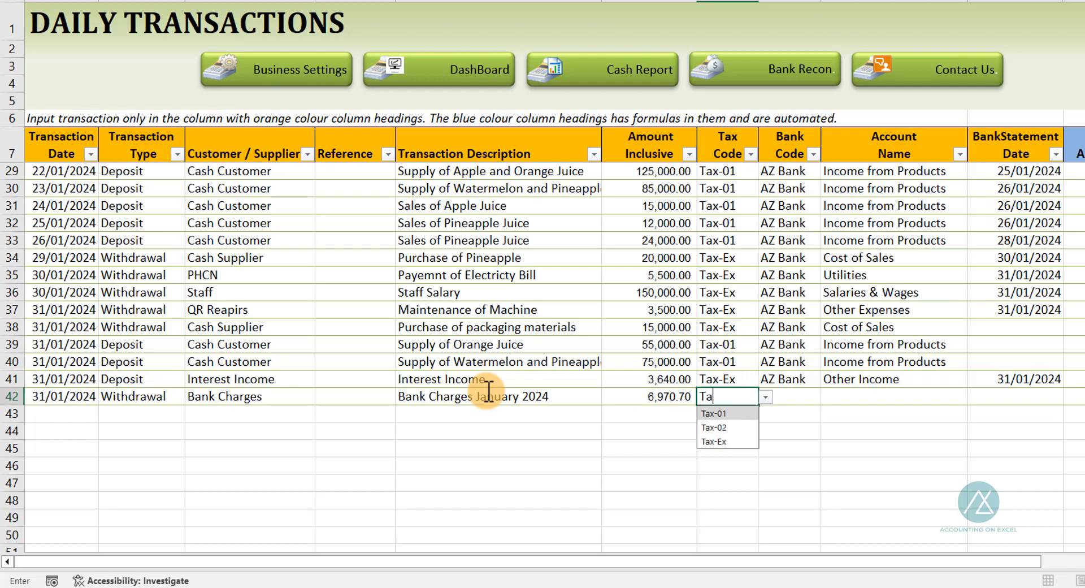
key("Down")
key("Down")
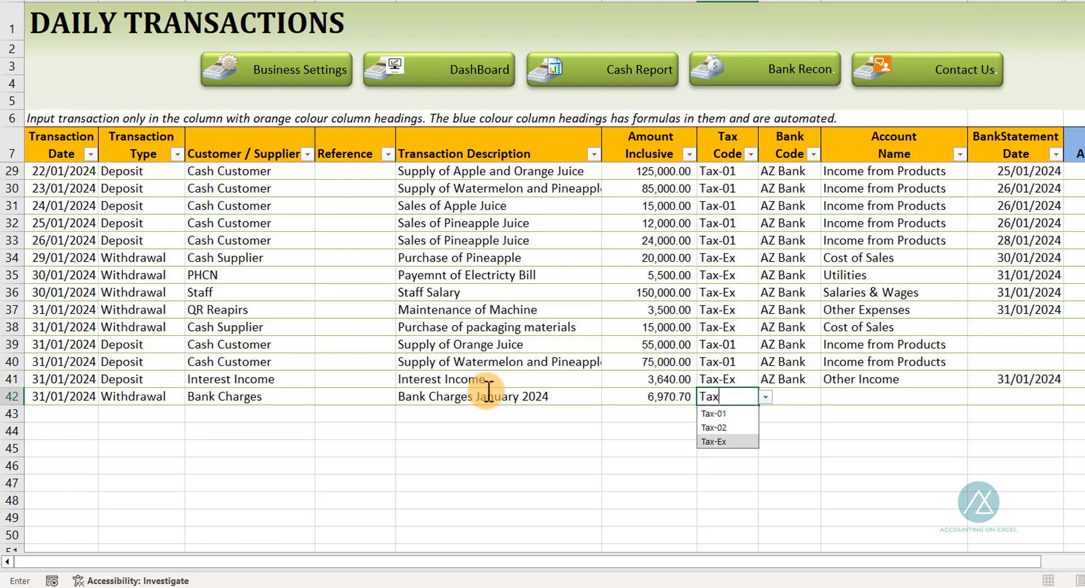
key("Tab")
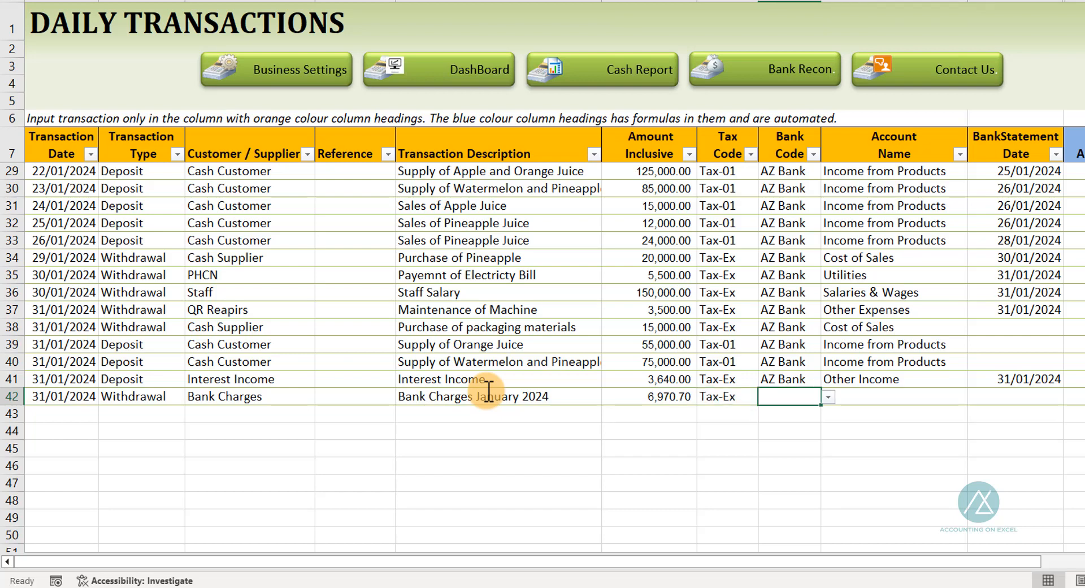
Fill the bank code AZ Bank from above and set the account name to Bank Charges
key("ctrl+d")
key("Tab")
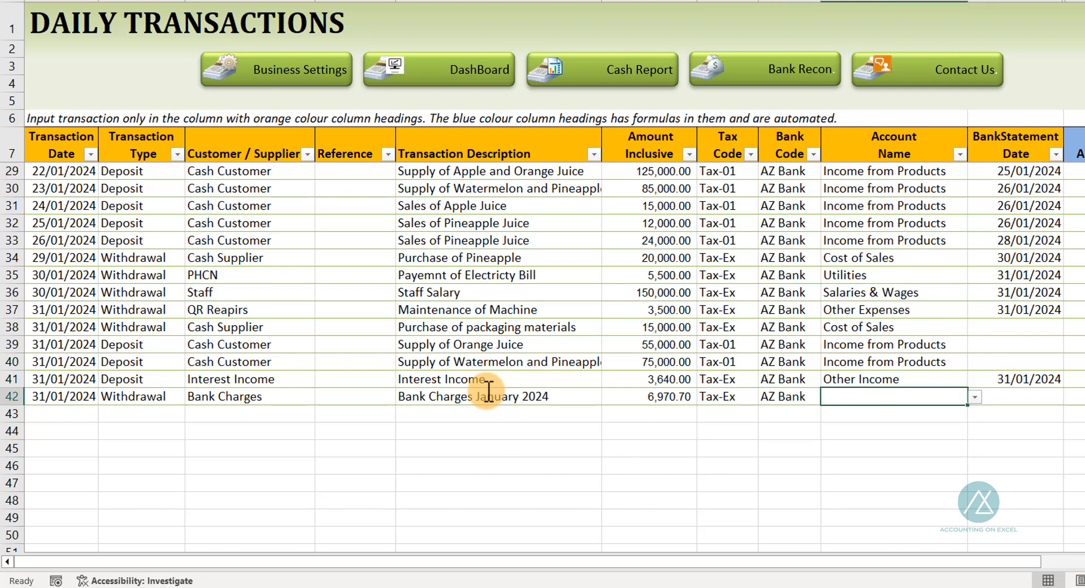
type("Ba")
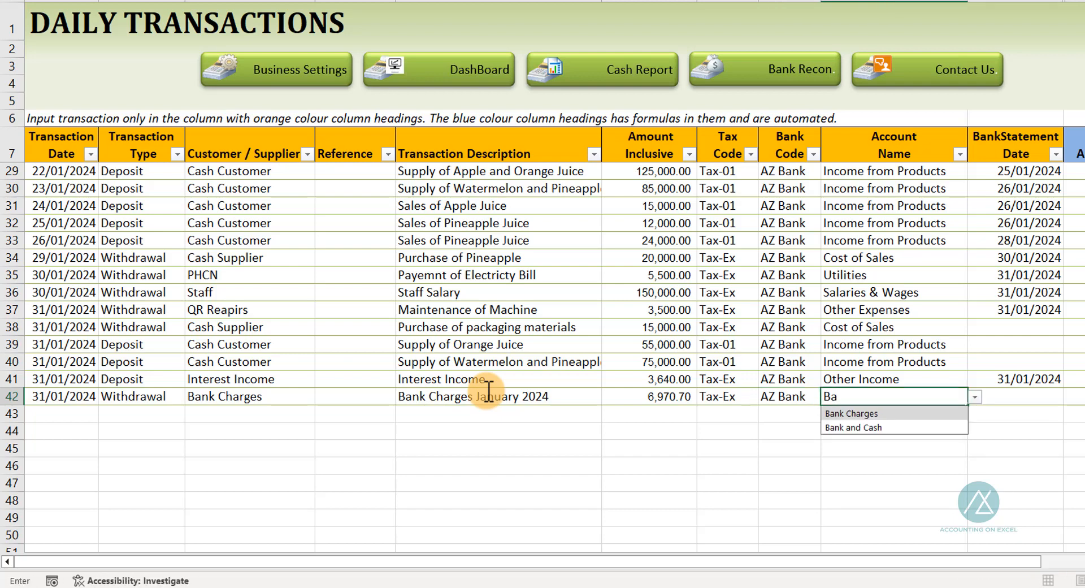
key("Tab")
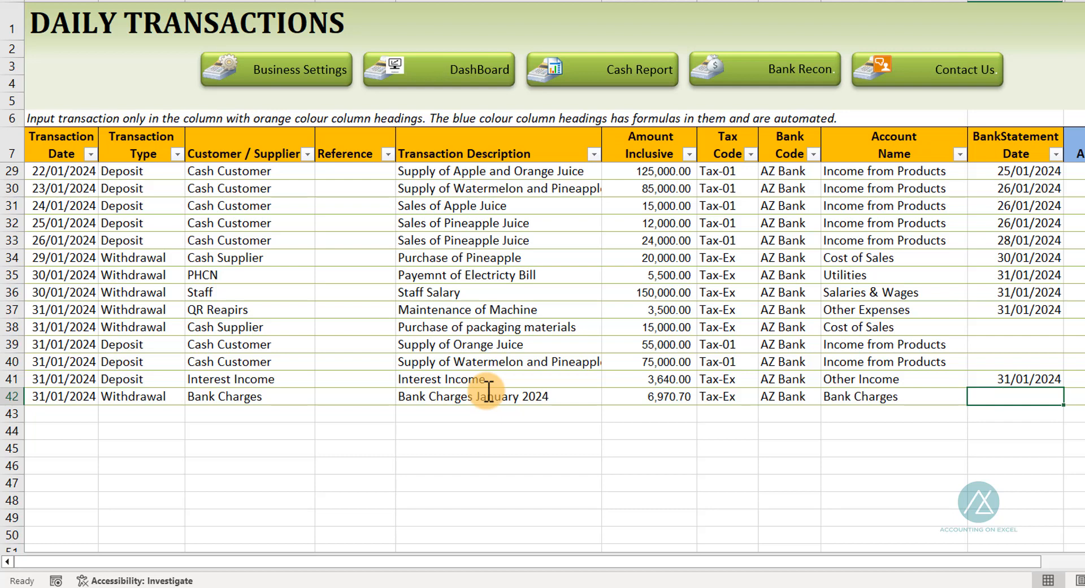
Enter bank statement date 31/01/2024 for the bank charges row
type("31")
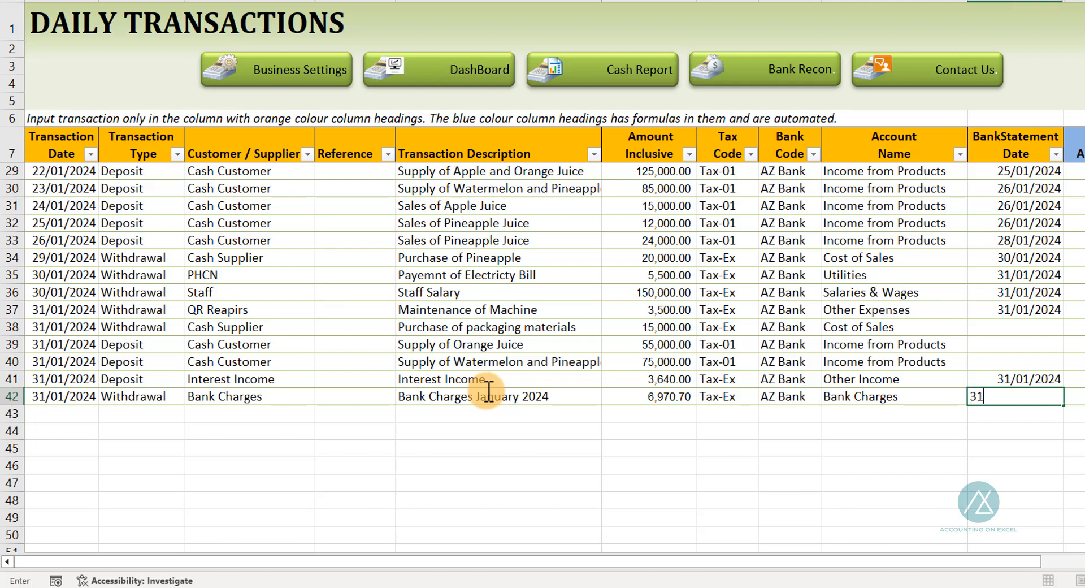
type("/01/2024")
key("Return")
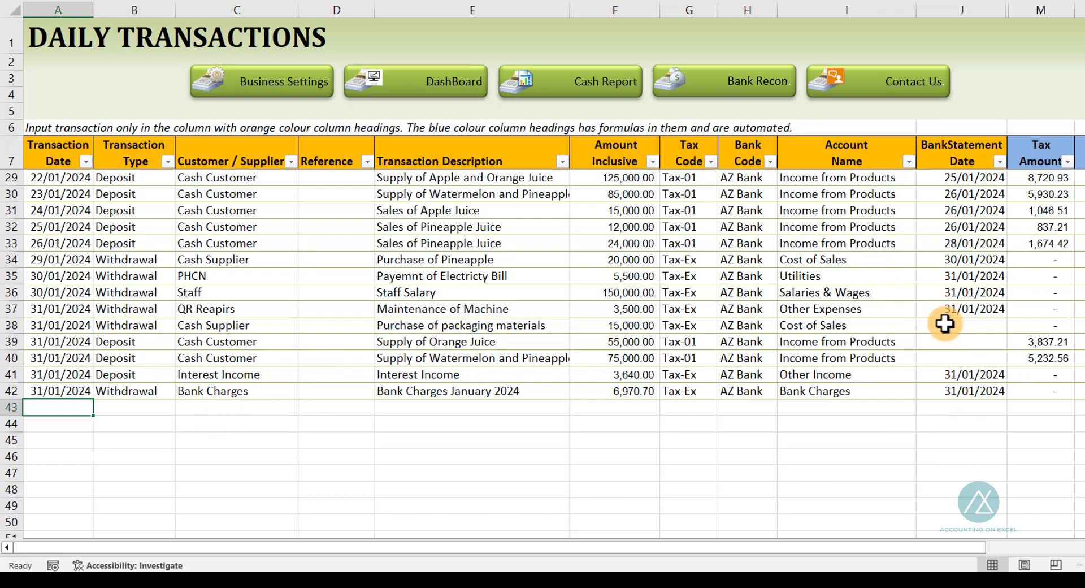
Examine rows 38 to 40 without bank statement dates against the uncleared transfer in the January bank statement
left_click_drag(951, 322, 950, 358)
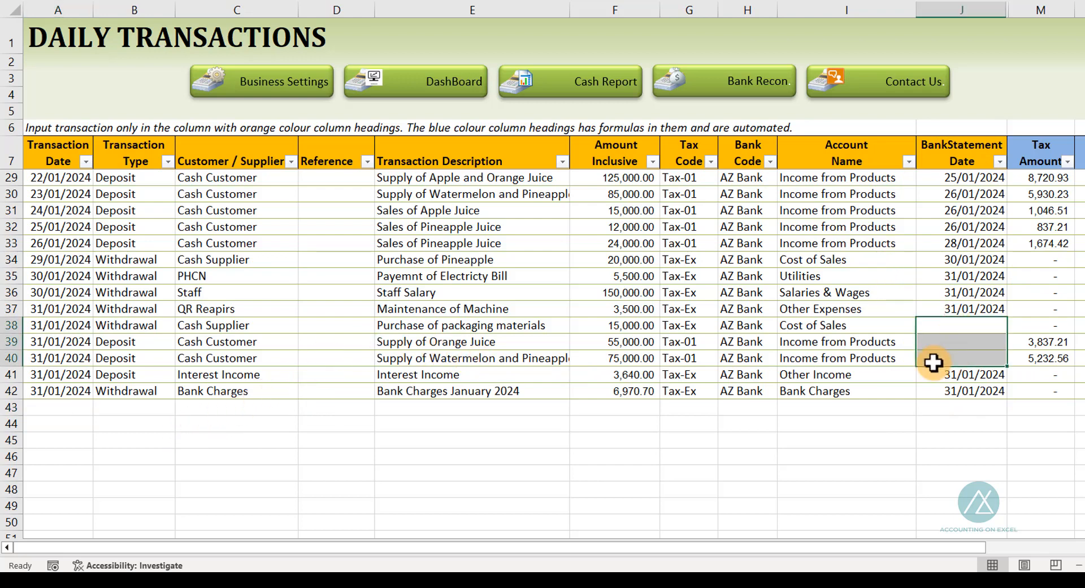
key("shift+space")
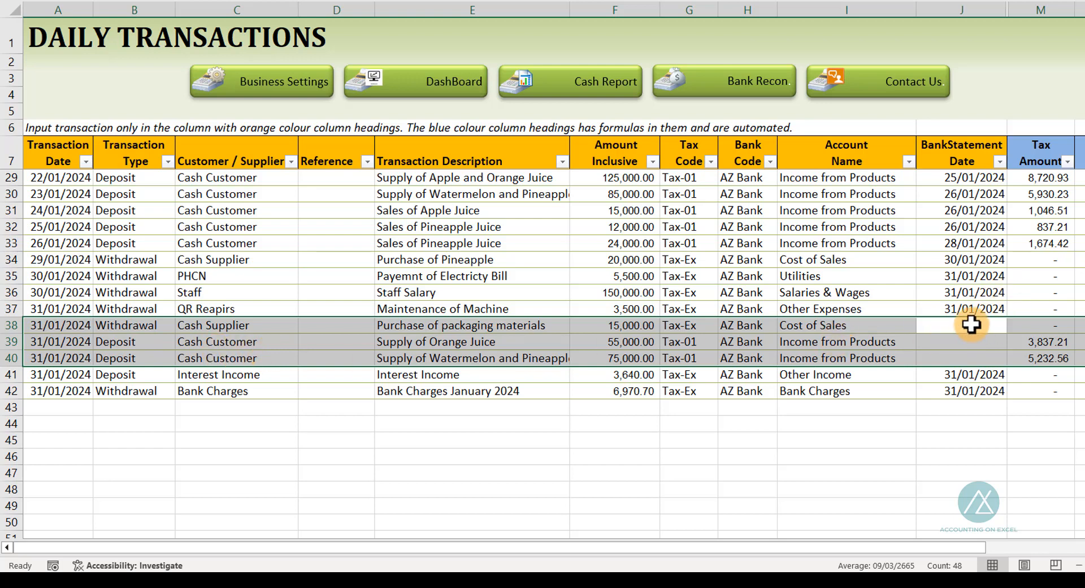
left_click_drag(970, 324, 971, 355)
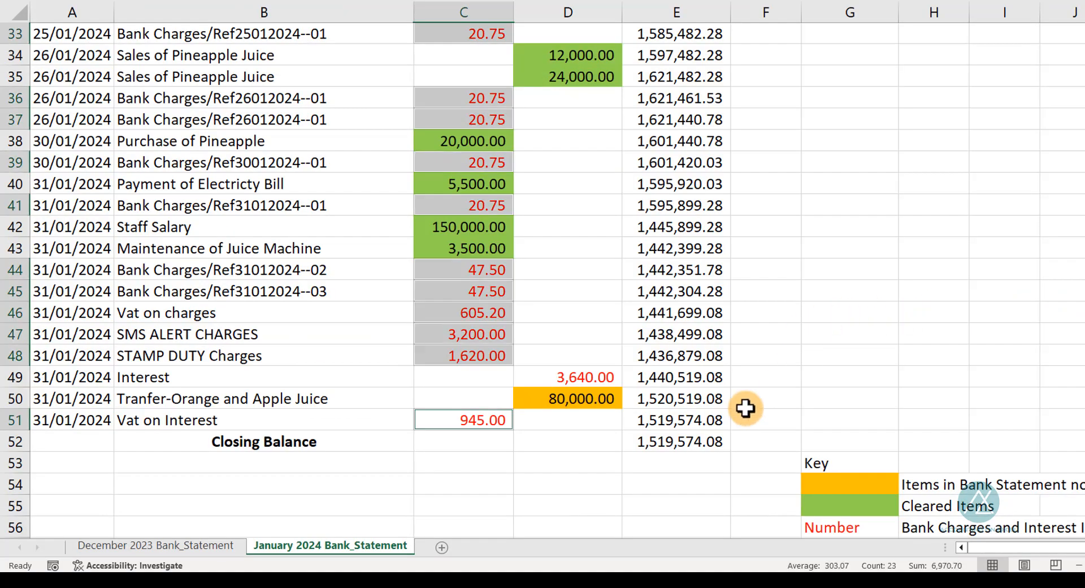
left_click(604, 397)
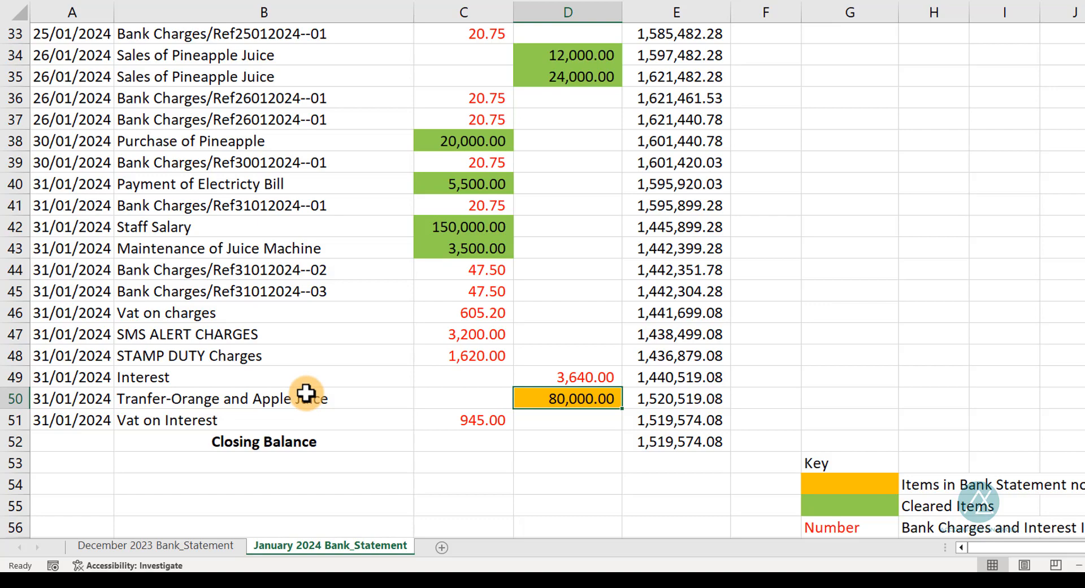
Start a new daily transaction row dated 31/01/2024 with type Deposit and customer Cash Customer
key("alt+Tab")
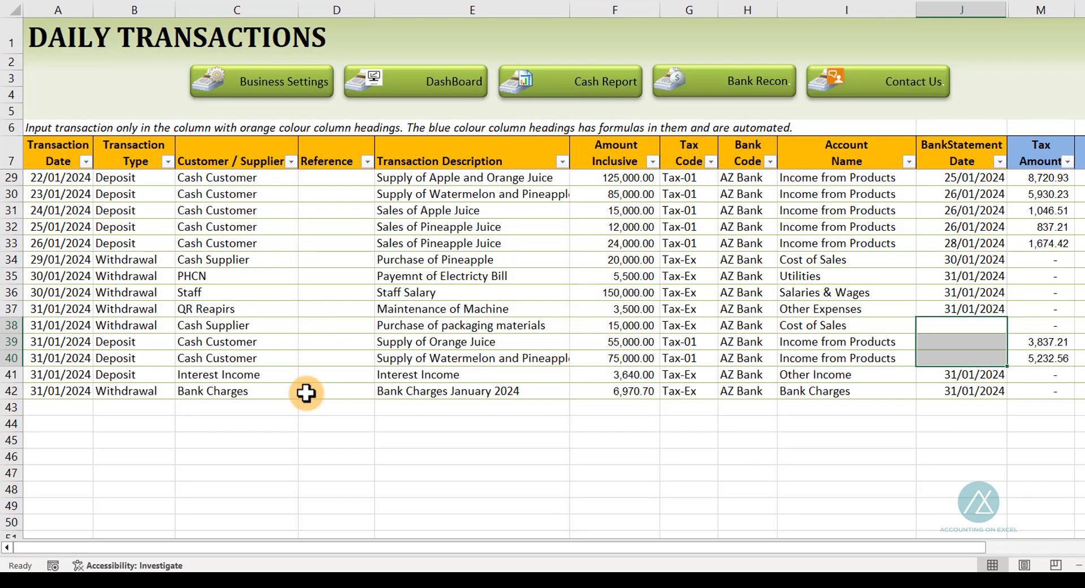
left_click(67, 405)
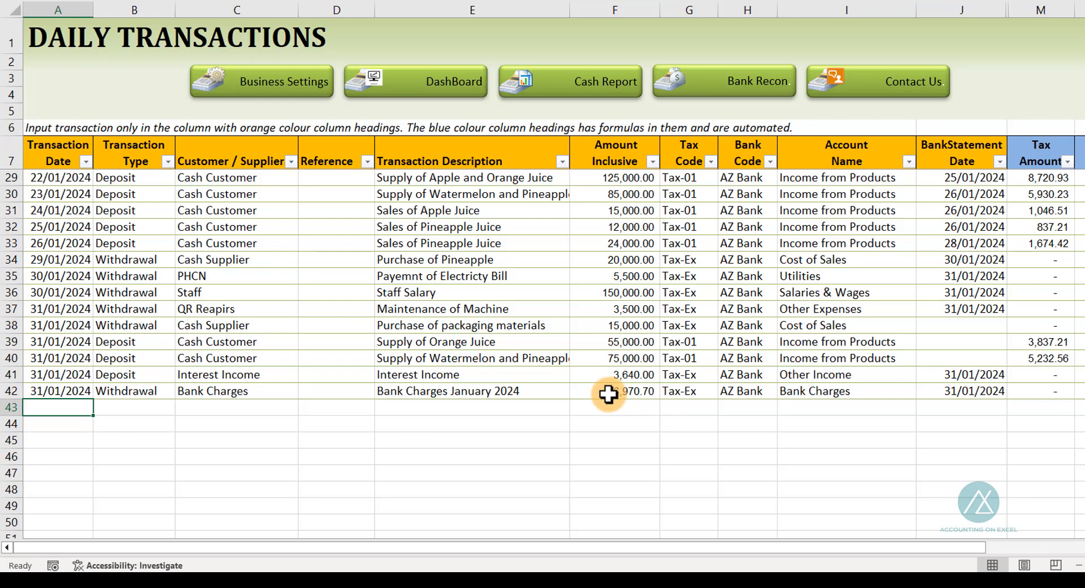
type("31/")
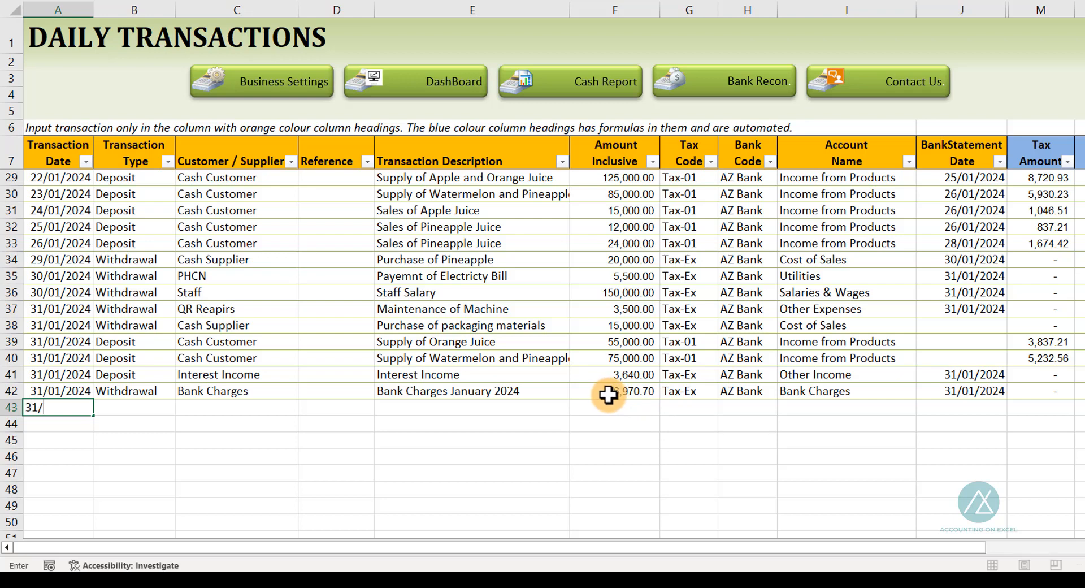
type("01/2024")
key("Tab")
type("De")
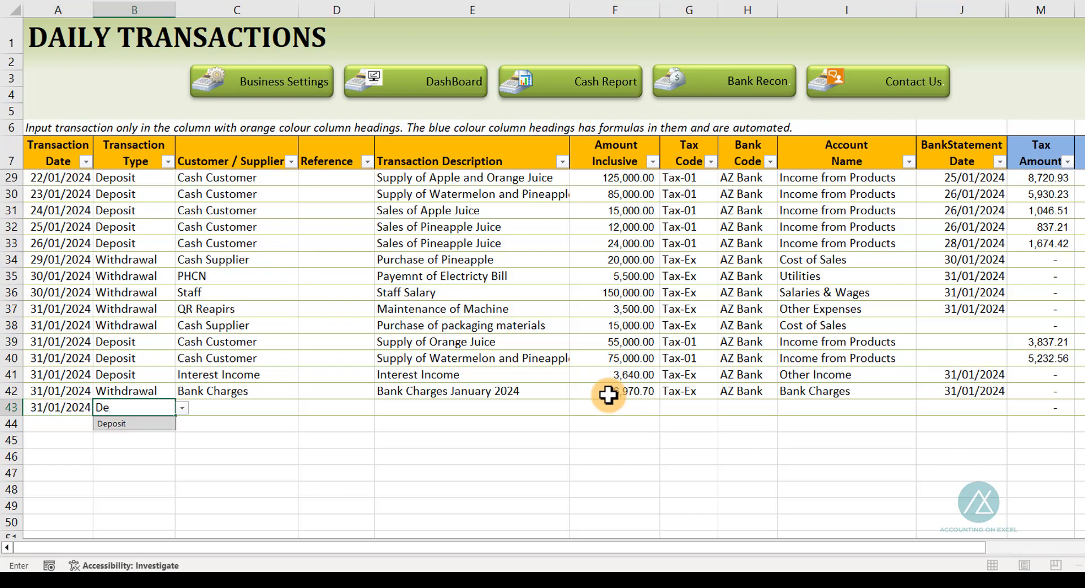
key("Tab")
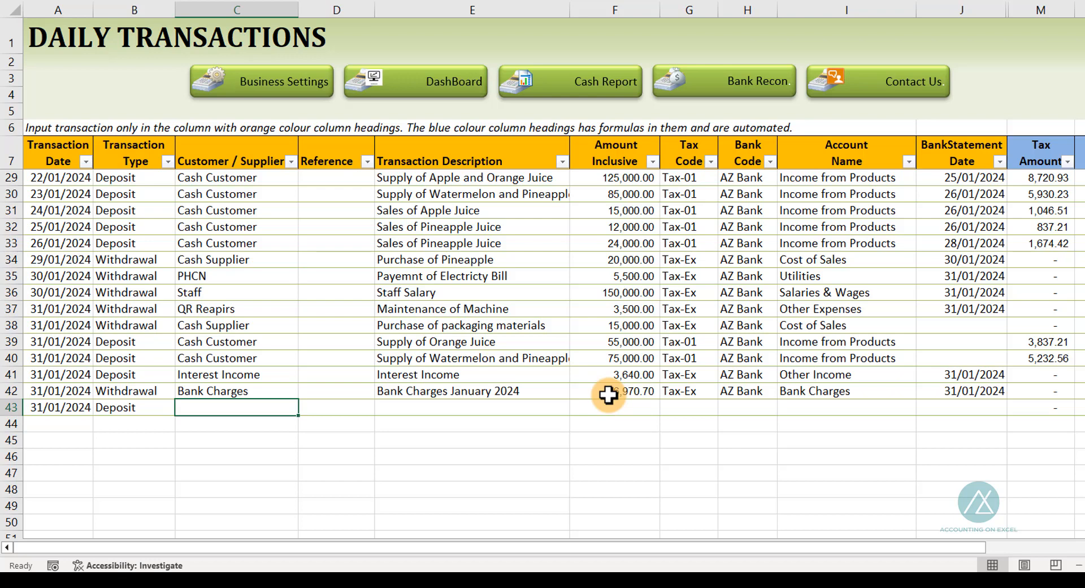
type("Cash")
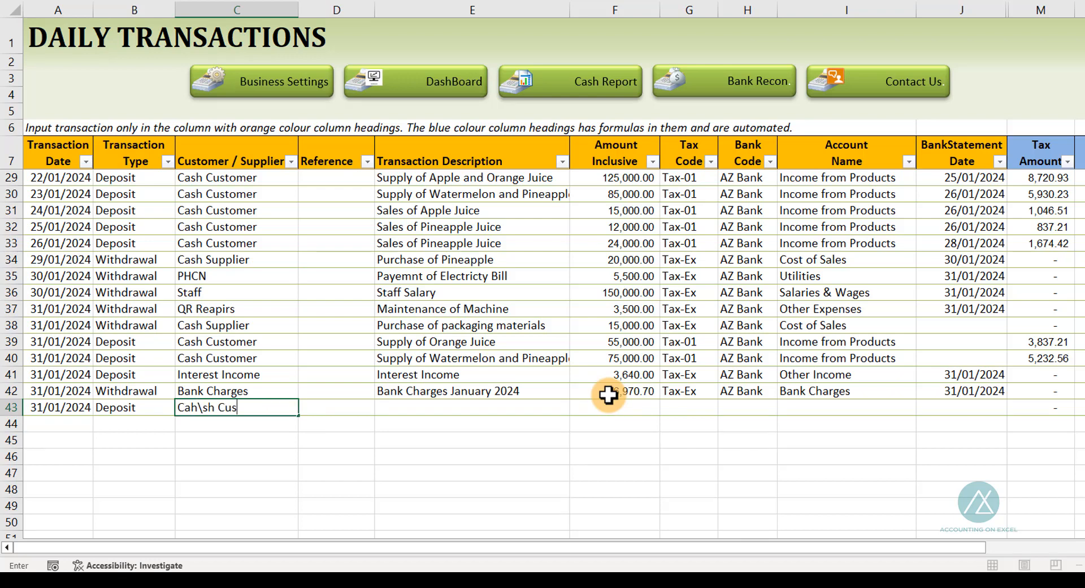
type(" Customer")
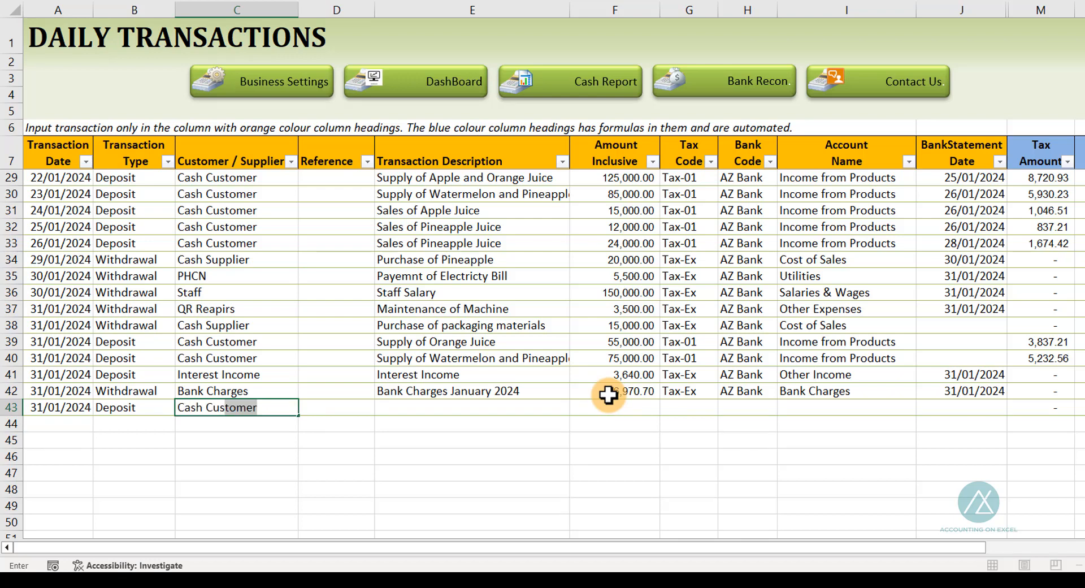
key("Tab")
key("Tab")
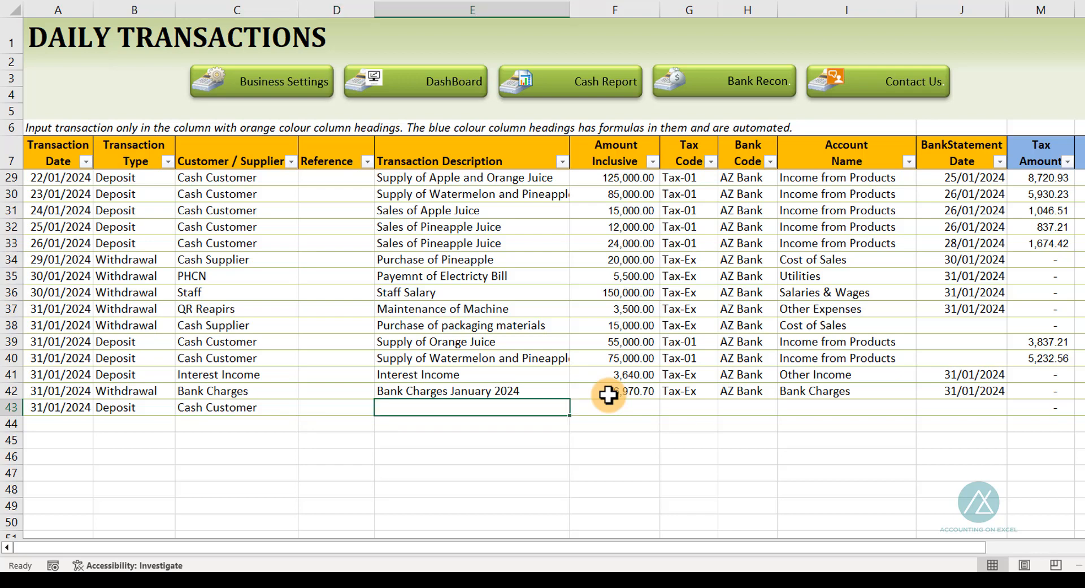
Enter the transaction description Sales of Apple and Pineapple Juice for the new deposit row
type("Sales ")
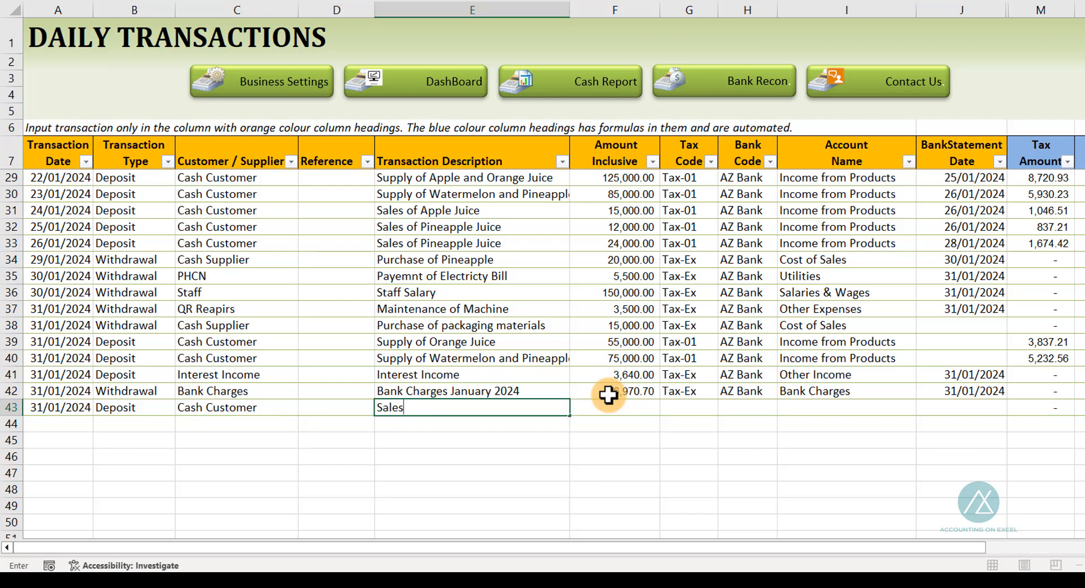
type("of Apple ")
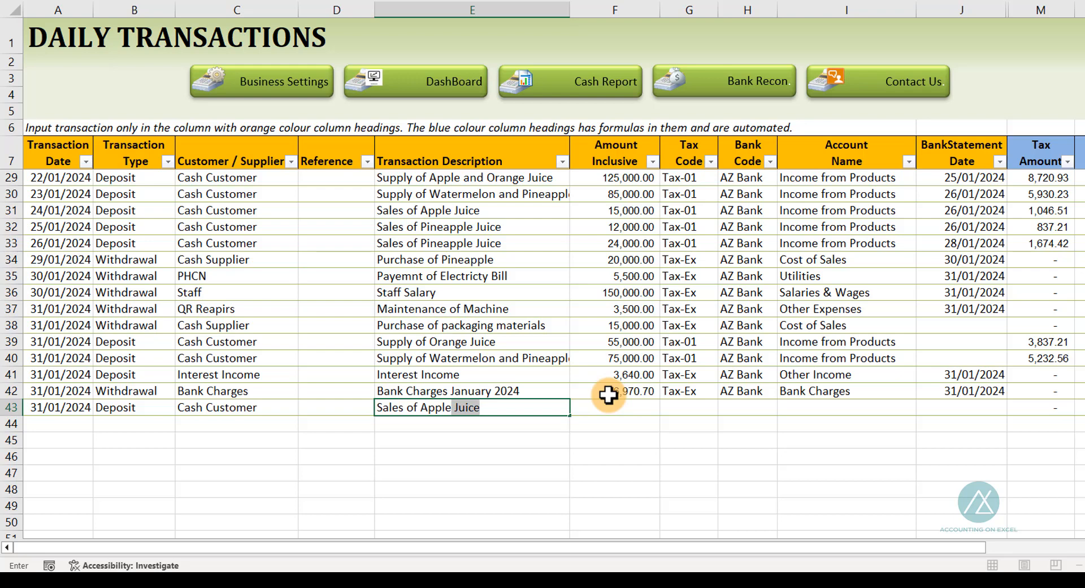
type("and Pinea")
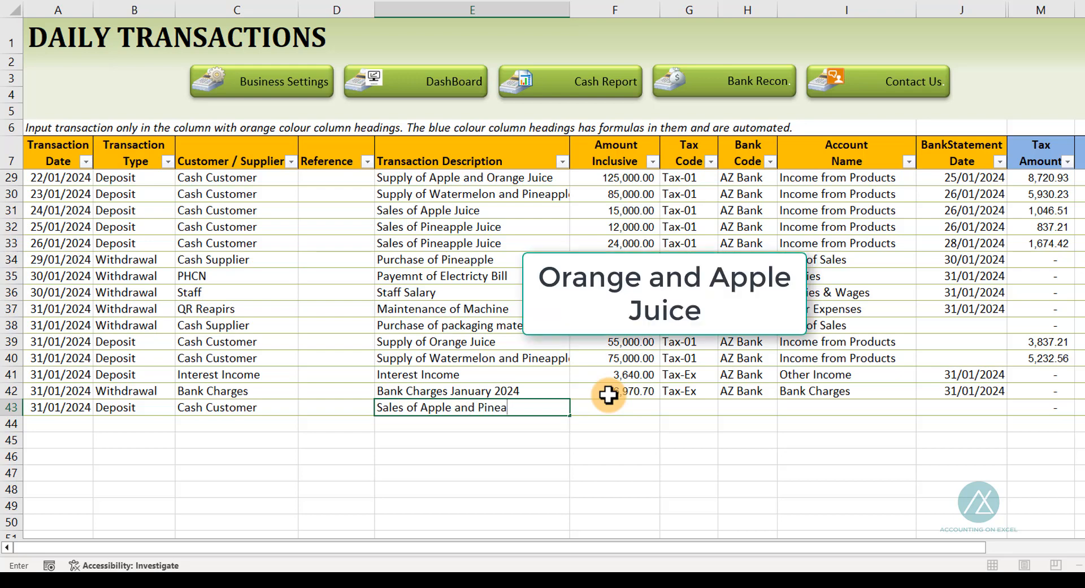
type("pple Juice")
key("Tab")
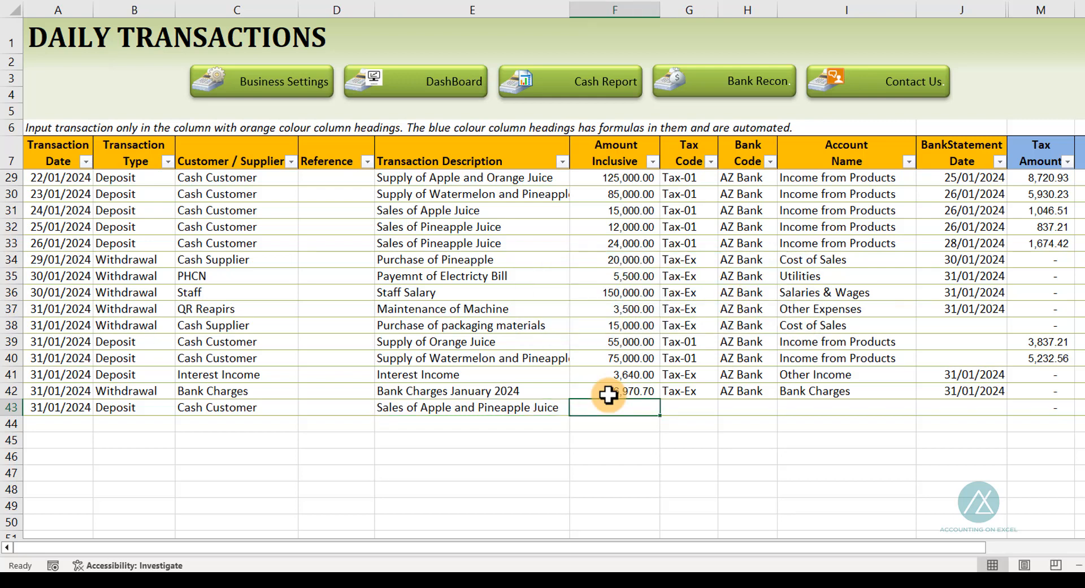
Enter amount inclusive 80,000.00 and tax code Tax-01 for the new deposit row
type("80000")
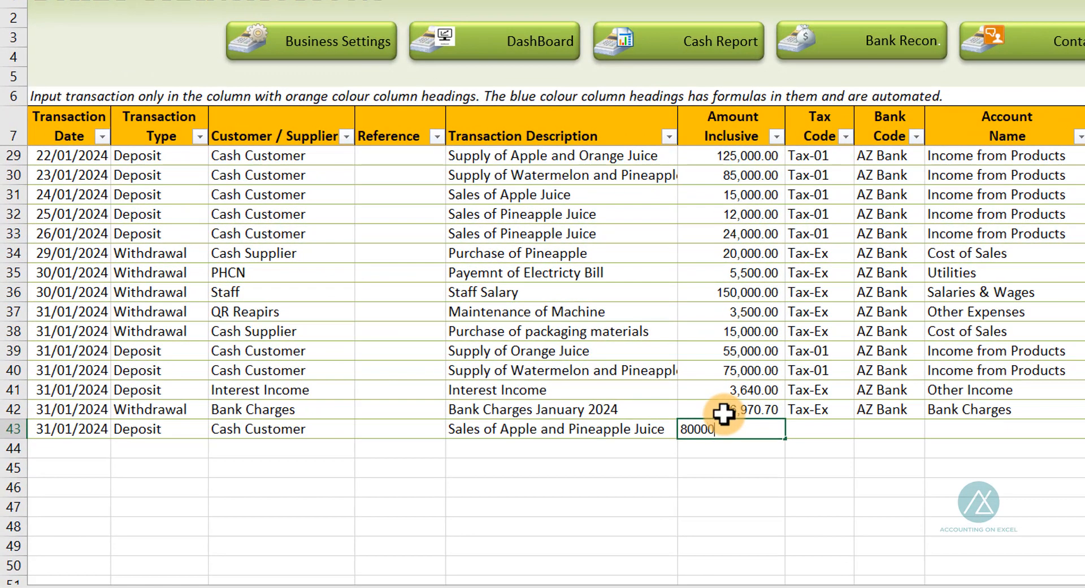
key("Tab")
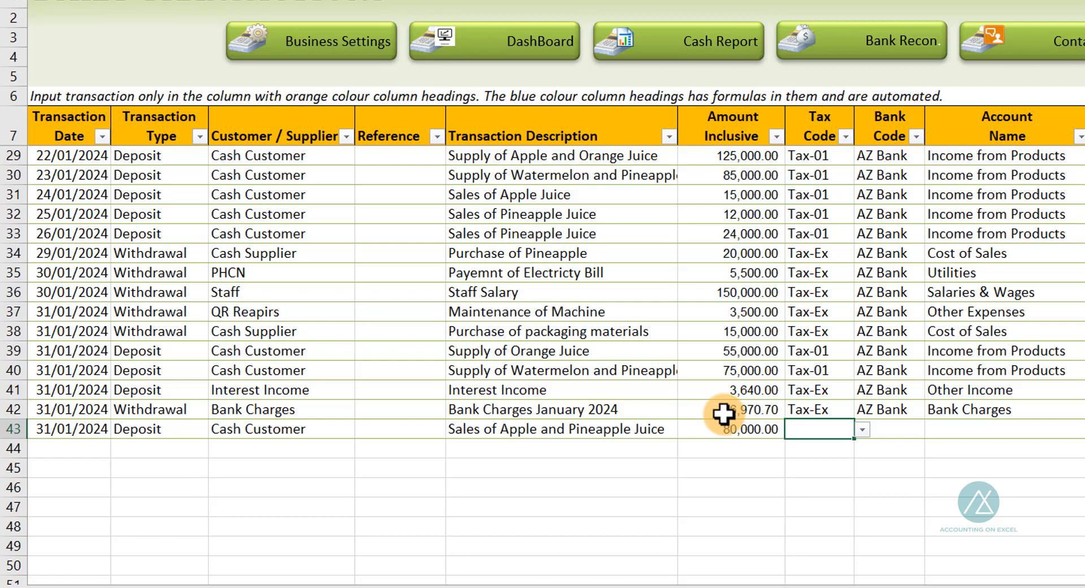
type("T")
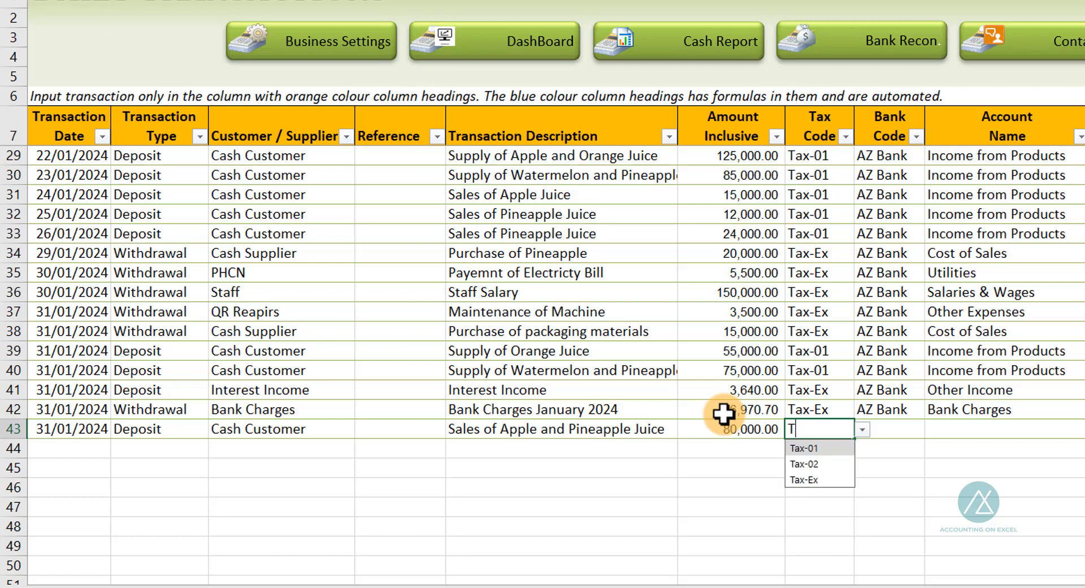
key("Tab")
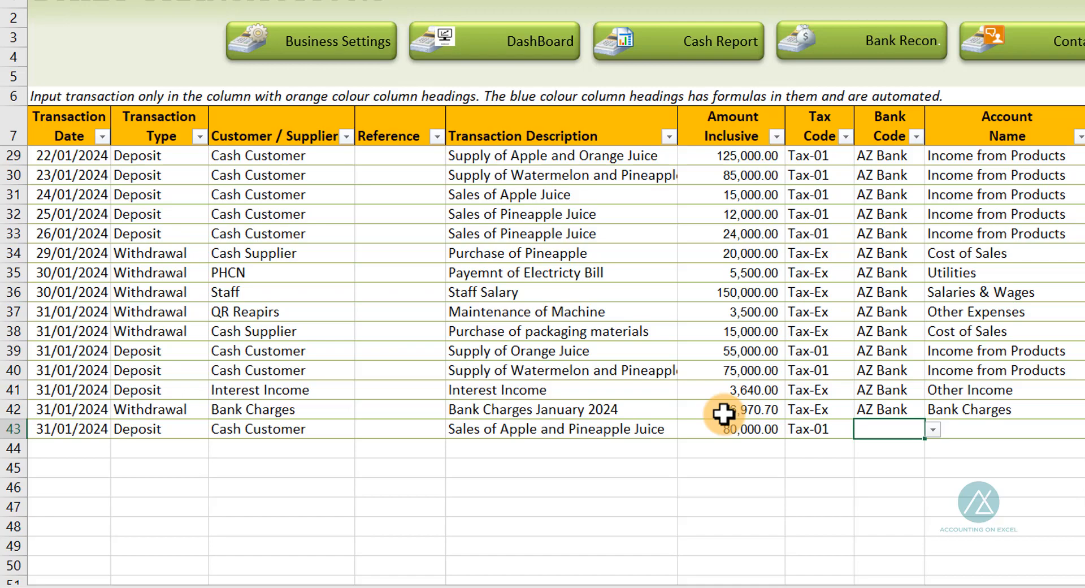
Fill the bank code AZ Bank from above and set the account name to Income from Products
key("ctrl+d")
key("Tab")
type("in")
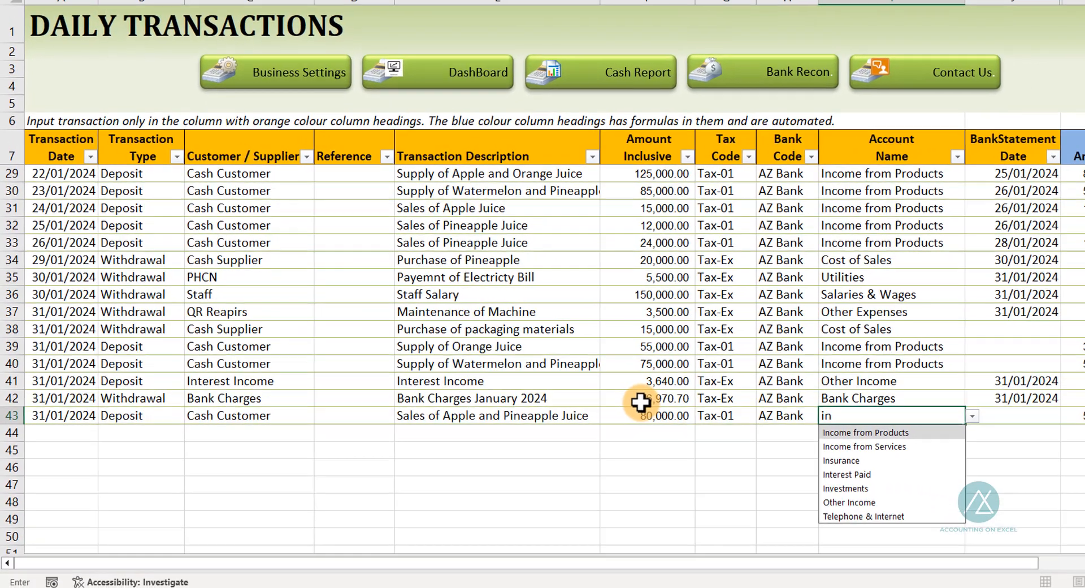
key("Tab")
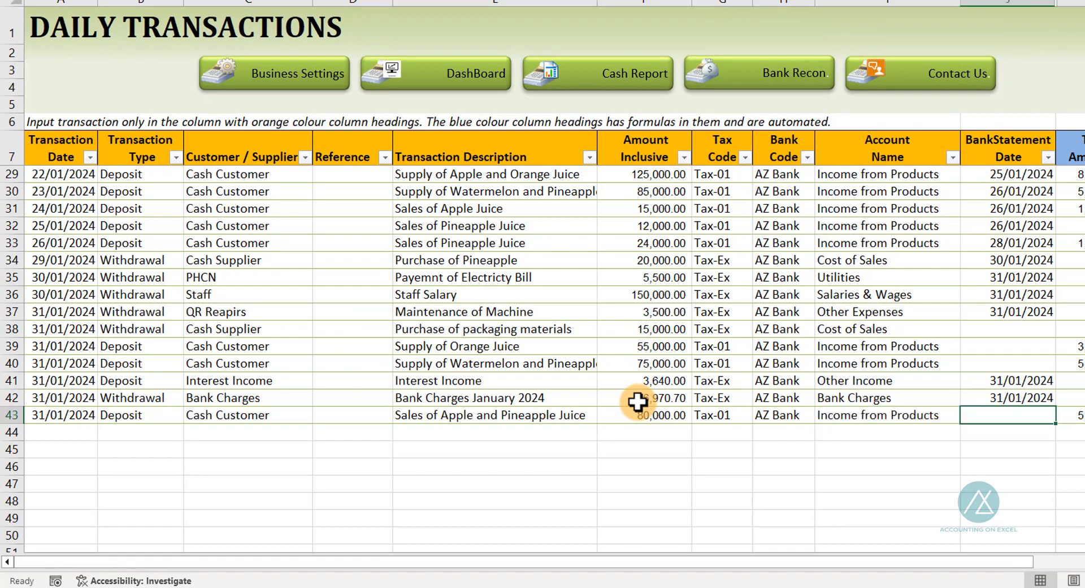
Enter bank statement date 31/01/2024 for the new deposit row and select the undated rows 38 to 40
type("31")
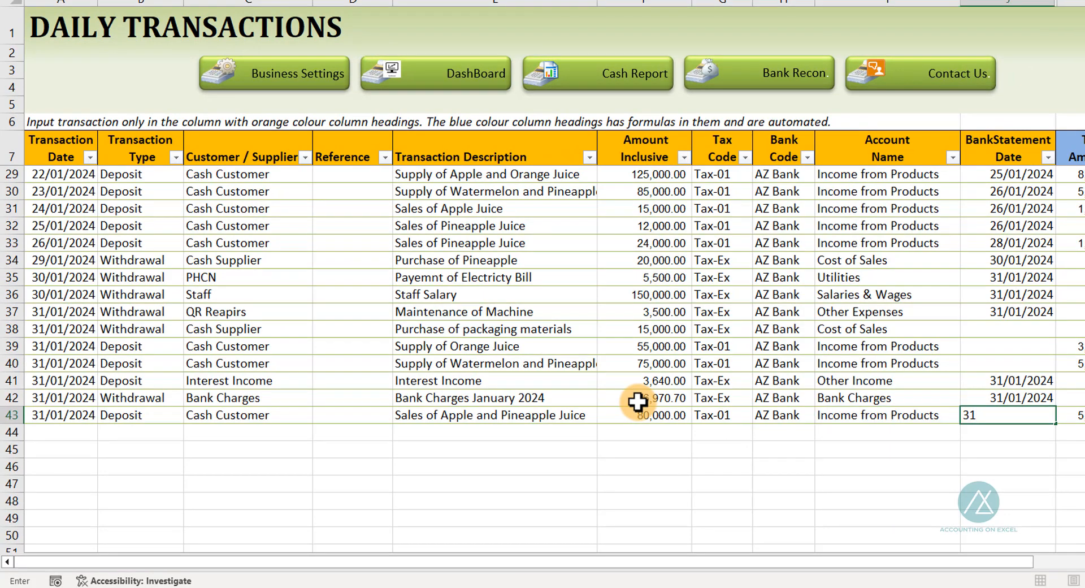
type("/01/2024")
key("Return")
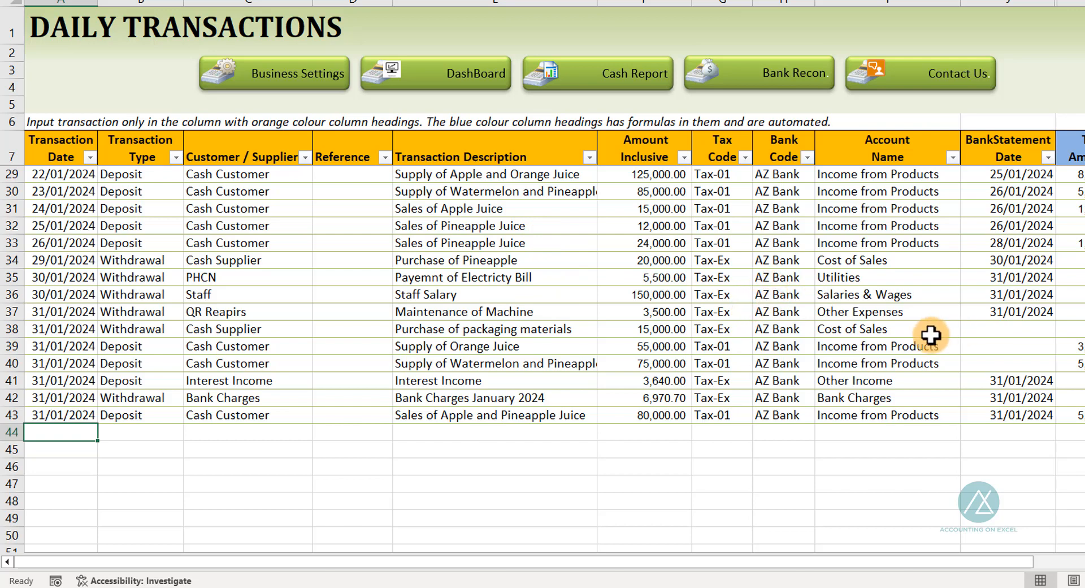
left_click(998, 328)
left_click_drag(999, 329, 994, 360)
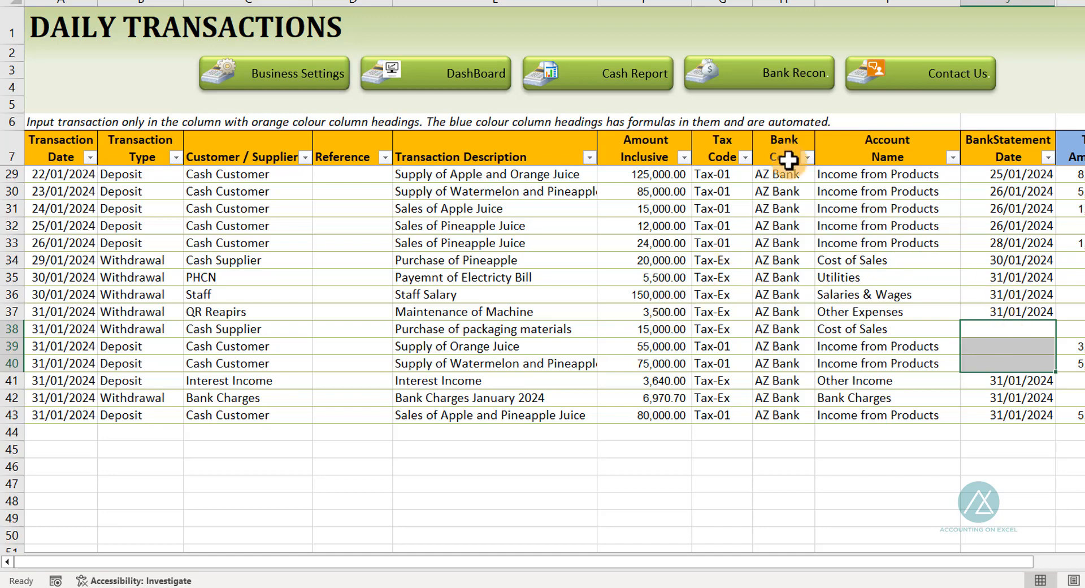
Open the bank reconciliation sheet and set the reconciliation date to 31/01/2024
left_click(763, 79)
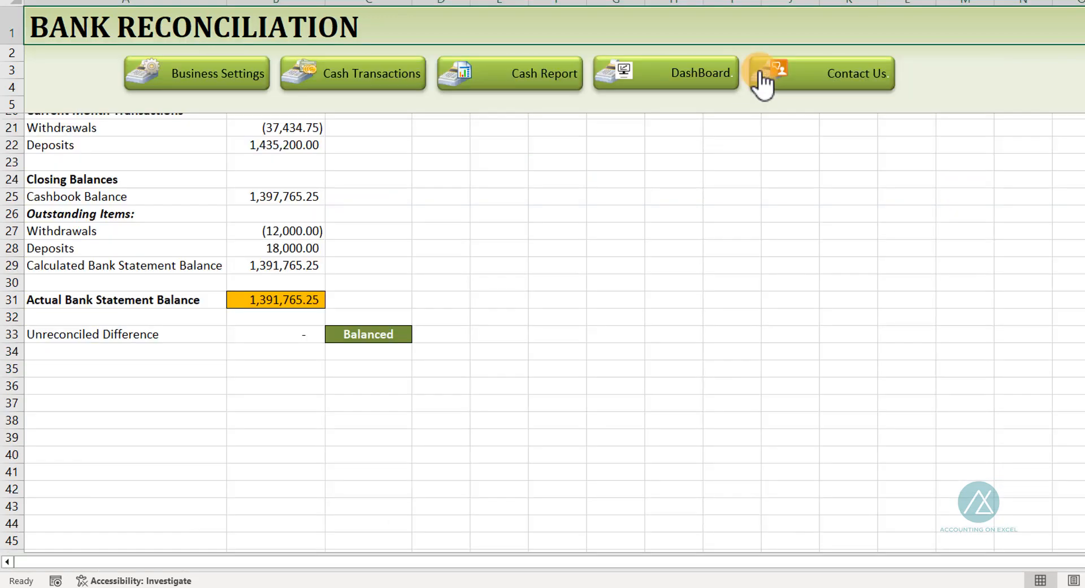
scroll(286, 280, "up", 5)
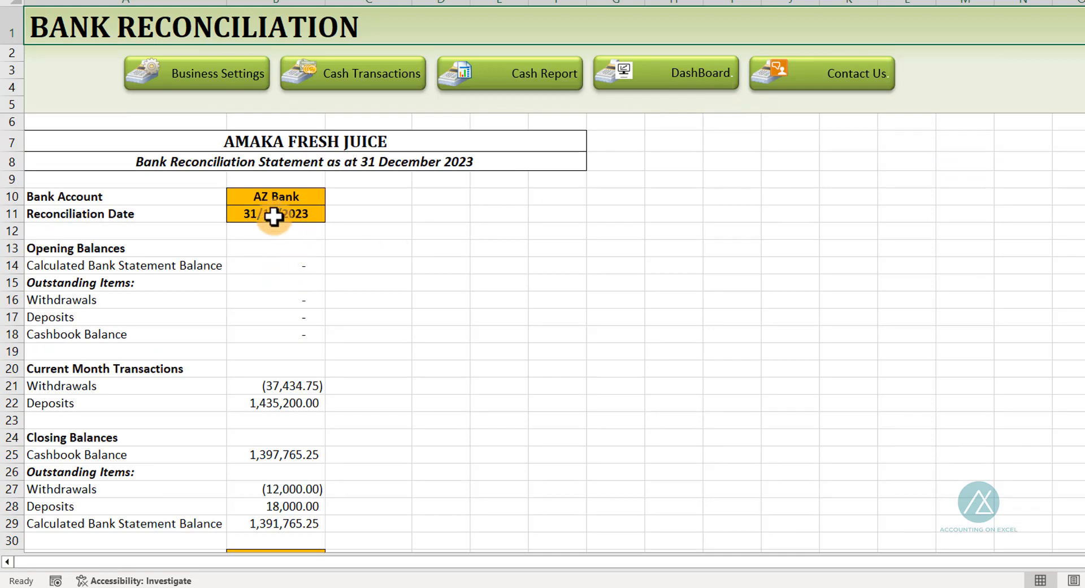
left_click(263, 212)
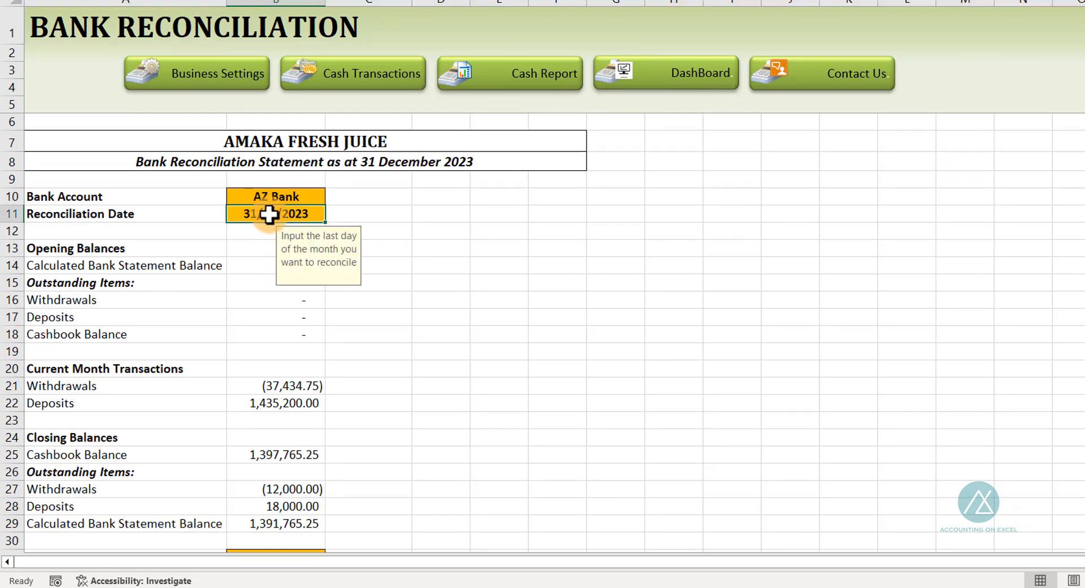
left_click(281, 194)
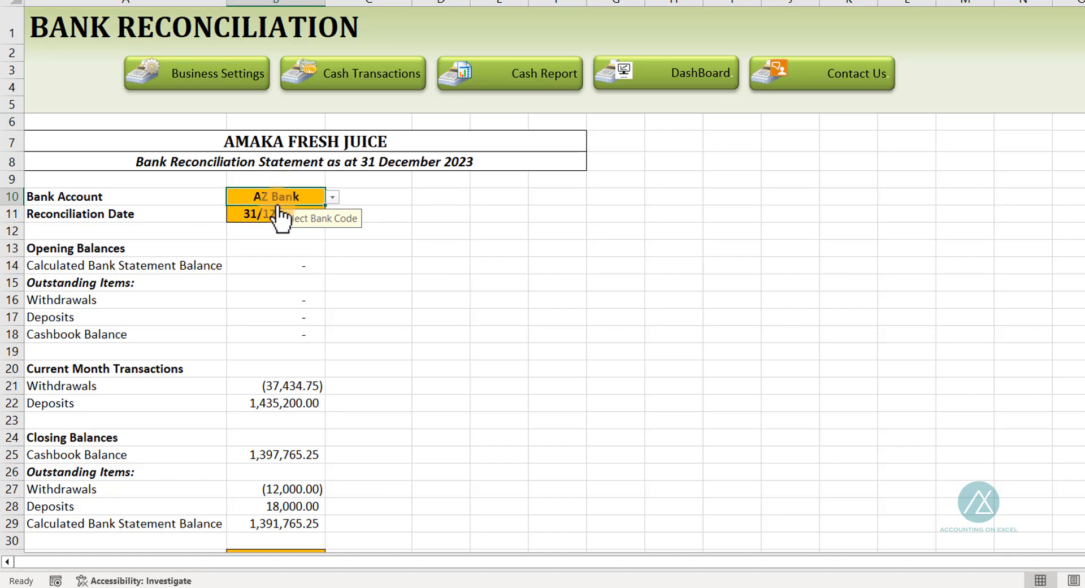
left_click(266, 213)
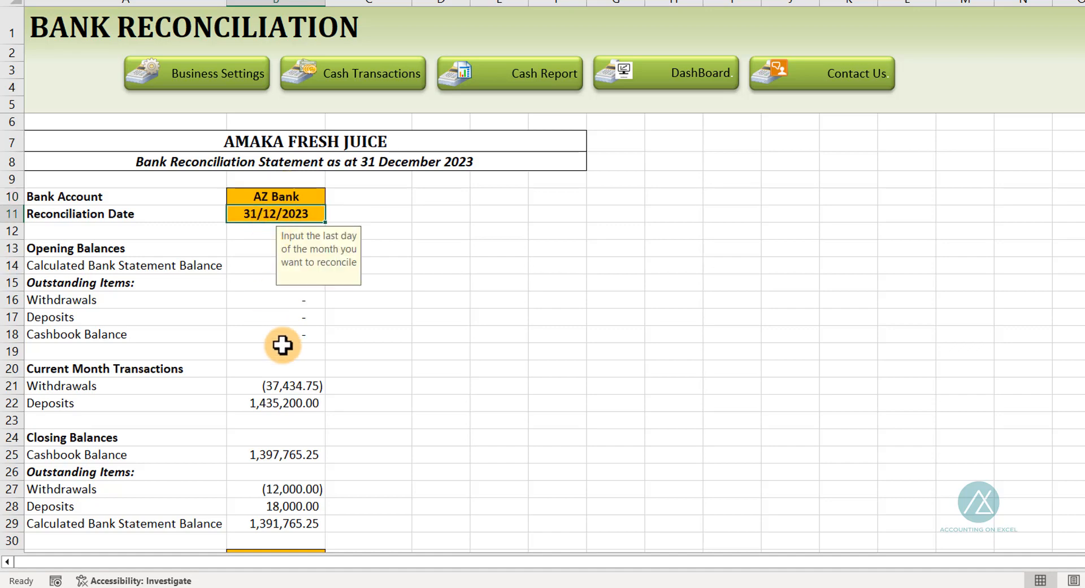
scroll(279, 342, "down", 4)
scroll(275, 339, "up", 4)
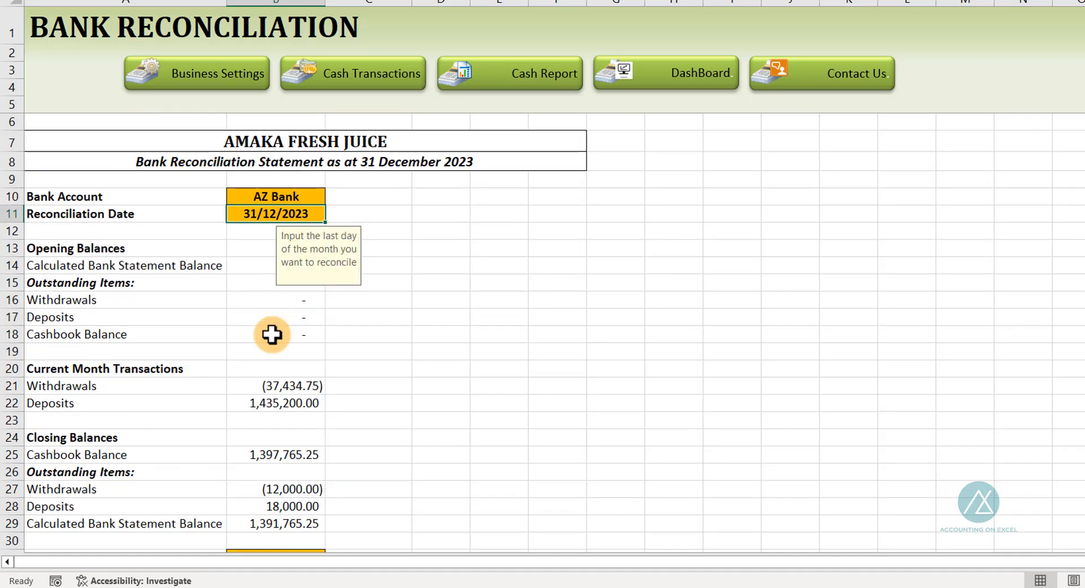
double_click(269, 214)
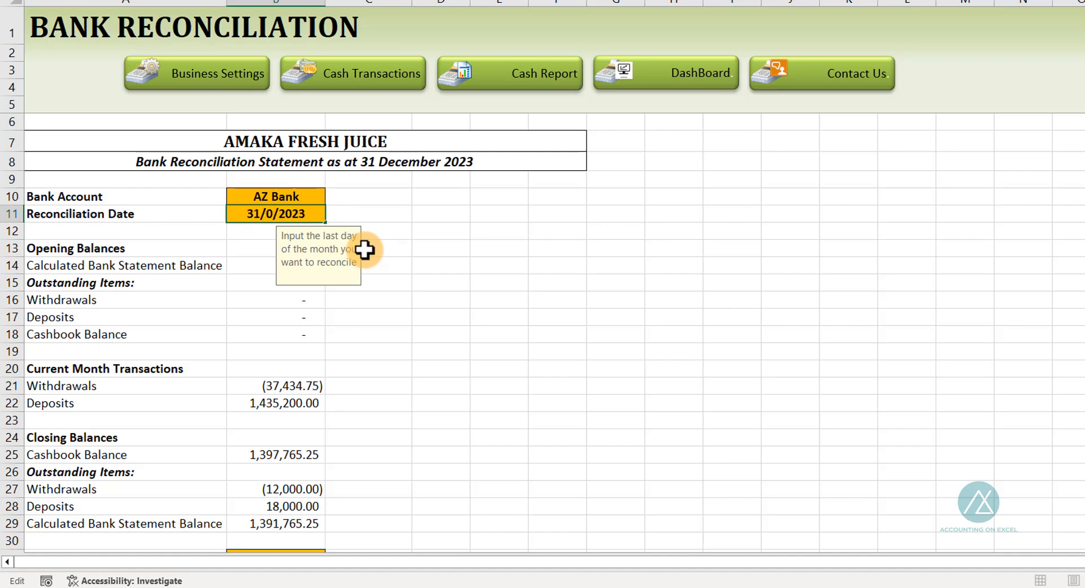
key("Return")
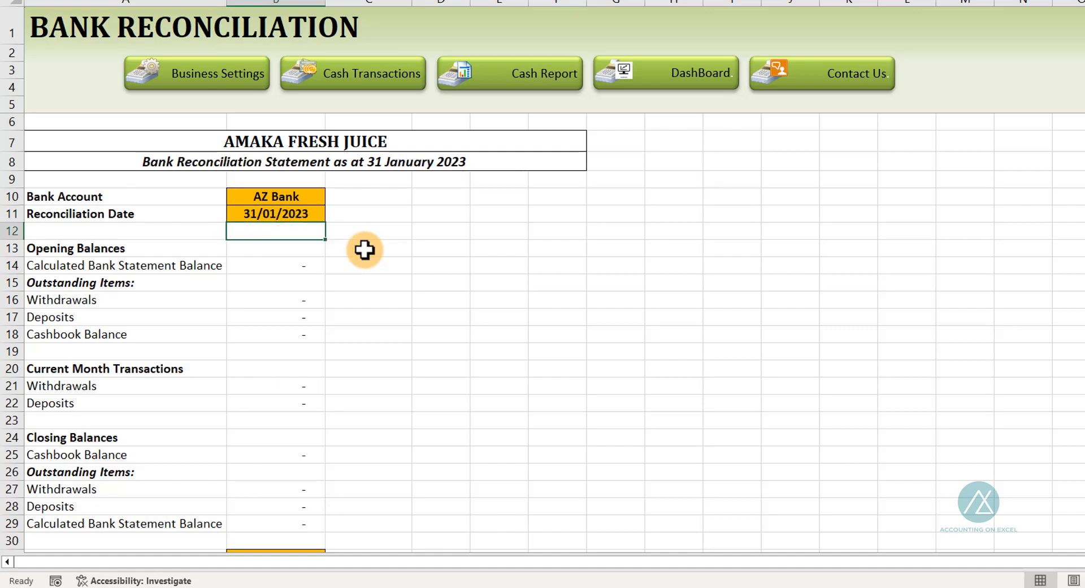
double_click(308, 211)
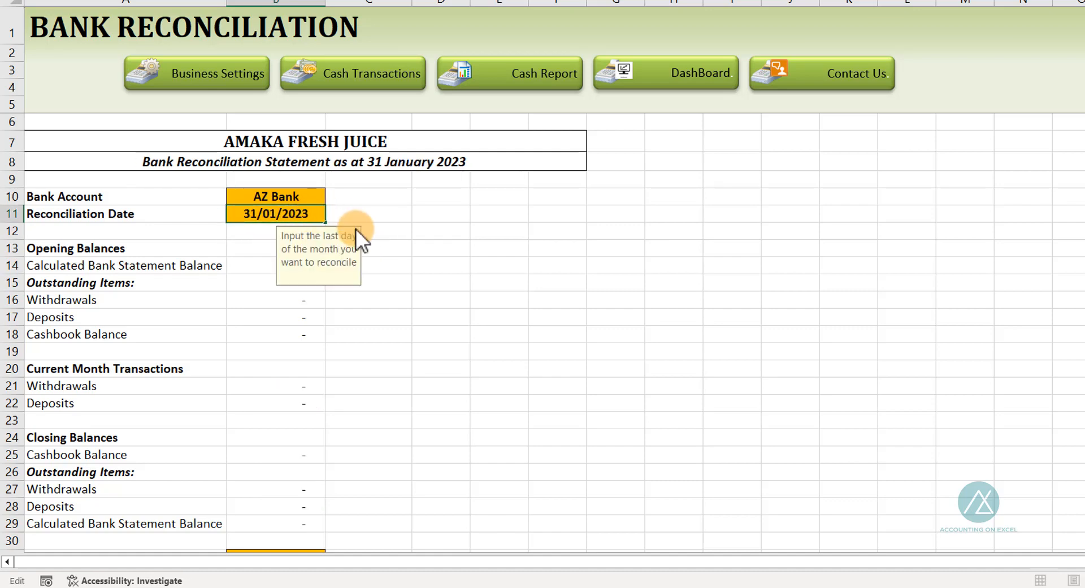
key("BackSpace")
type("4")
key("Return")
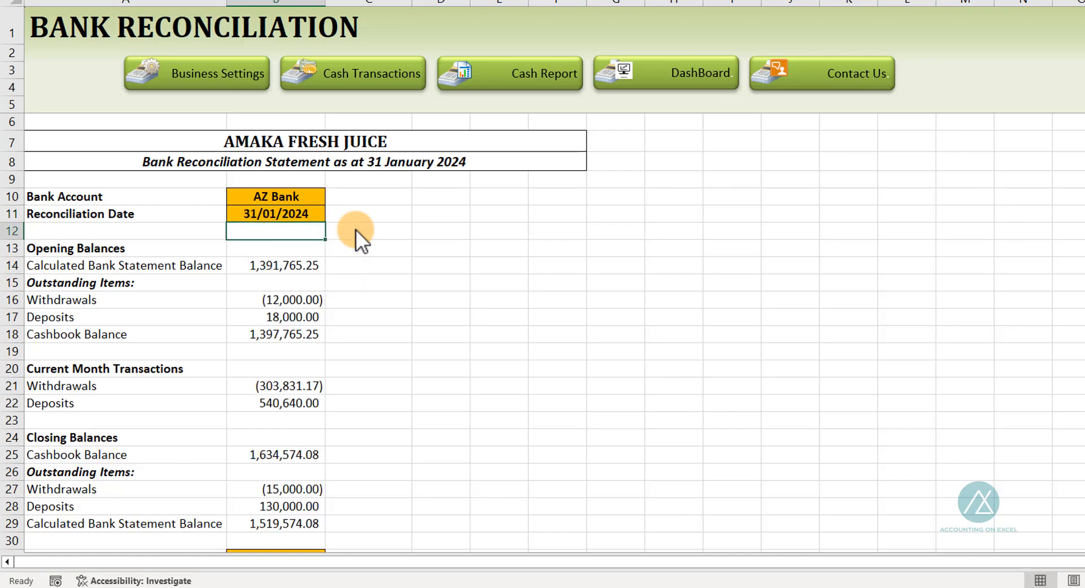
Review the closing balances and actual bank statement balance, then return to the January bank statement
scroll(273, 395, "down", 5)
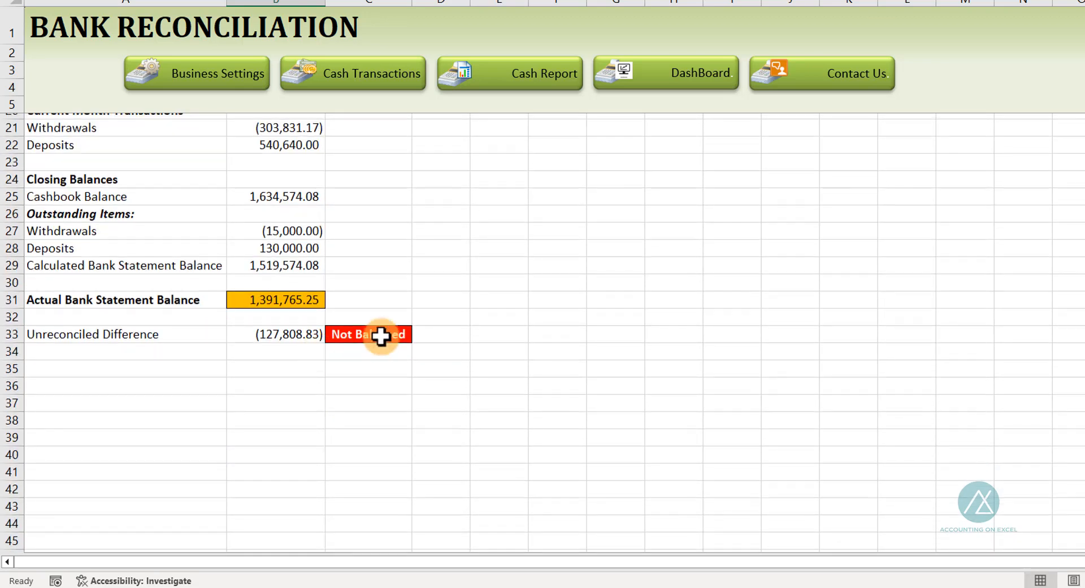
left_click(278, 298)
scroll(406, 260, "up", 5)
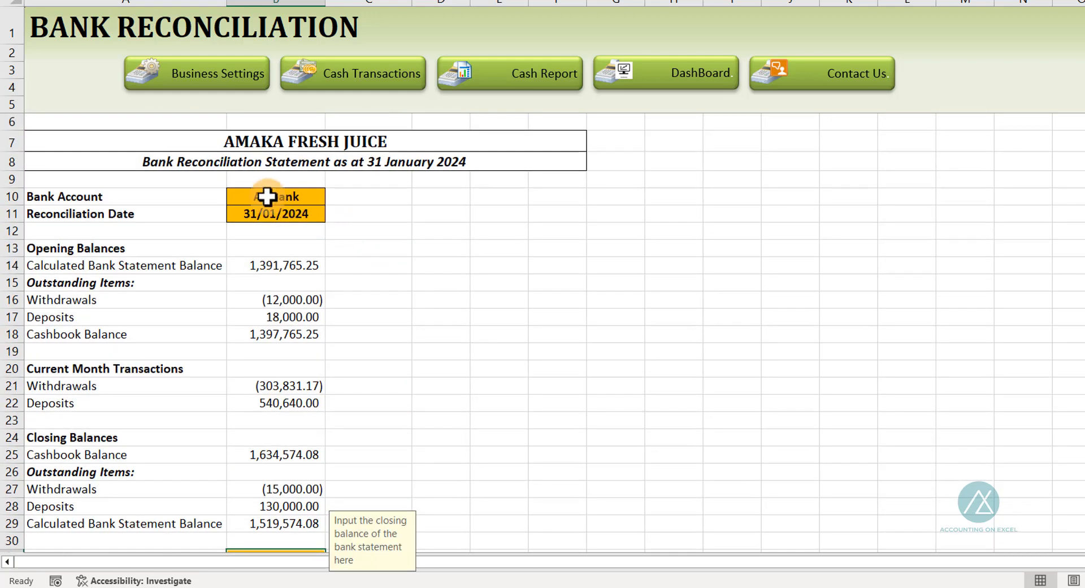
scroll(260, 370, "down", 3)
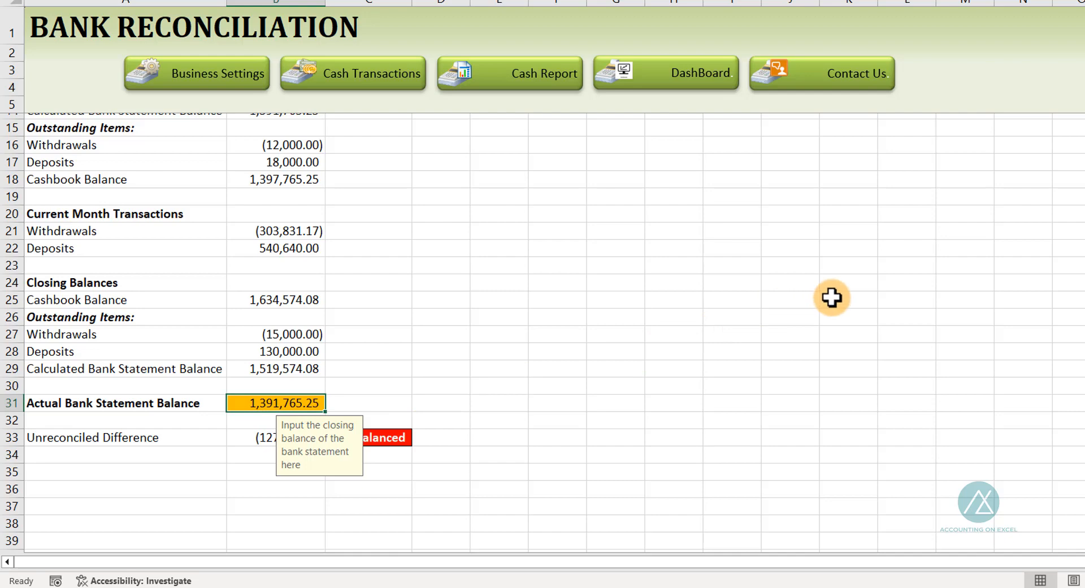
key("alt+Tab")
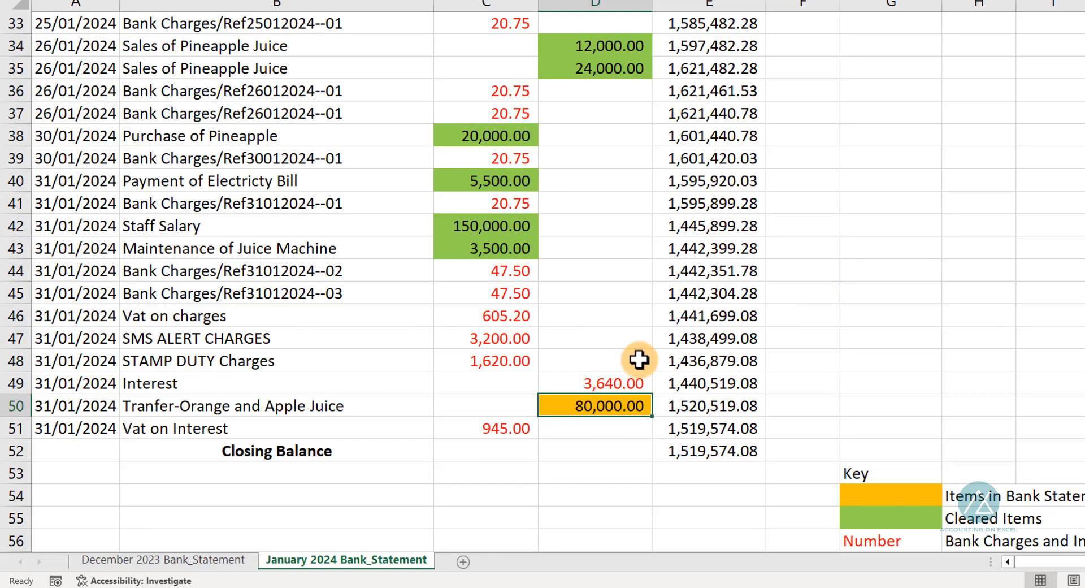
Copy the January statement closing balance and paste it as a value into the reconciliation's Actual Bank Statement Balance
left_click(709, 452)
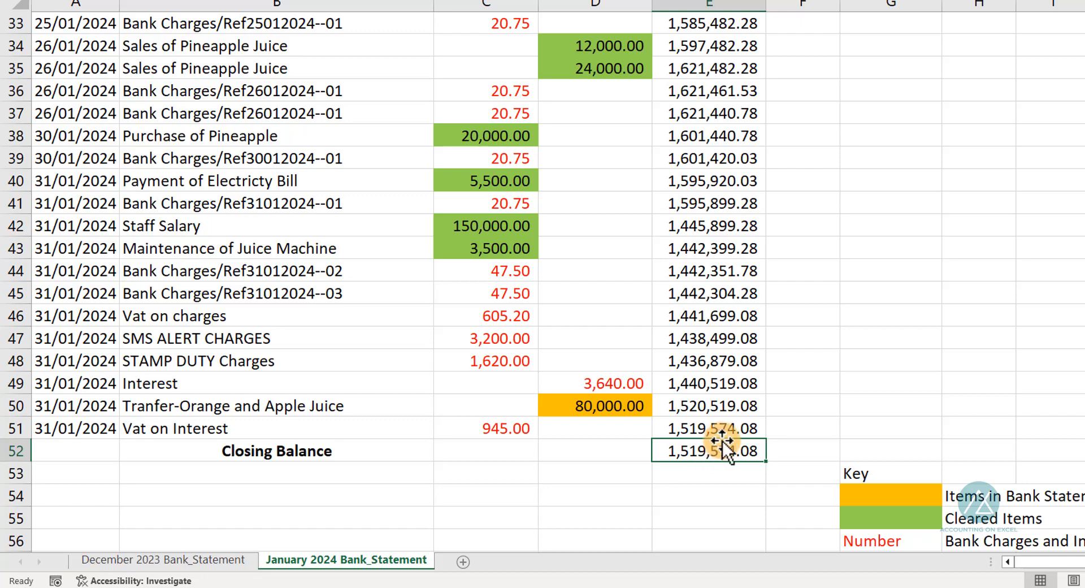
key("ctrl+c")
key("alt+Tab")
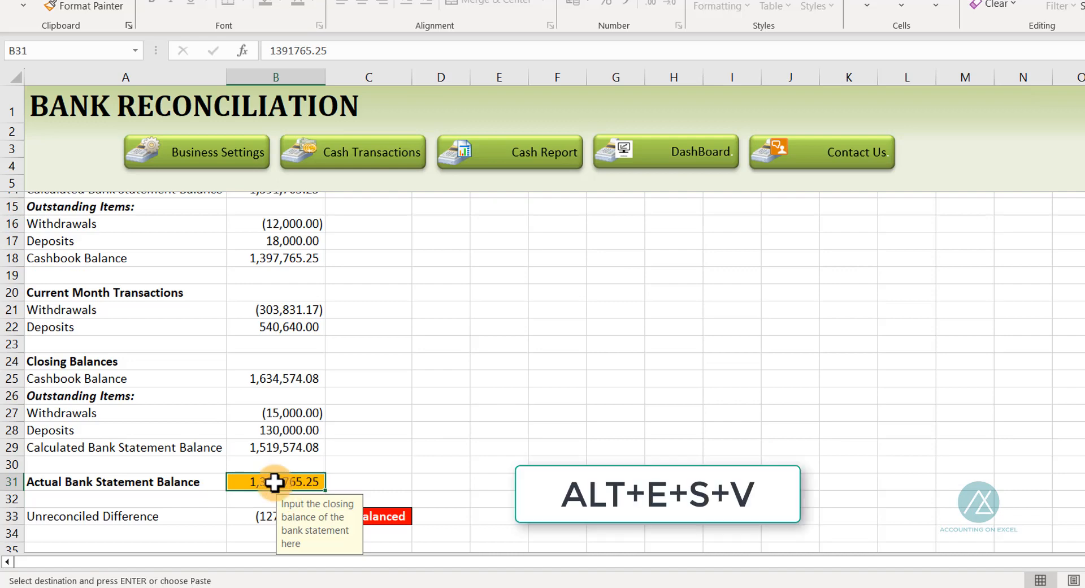
key("alt+e")
key("s")
key("v")
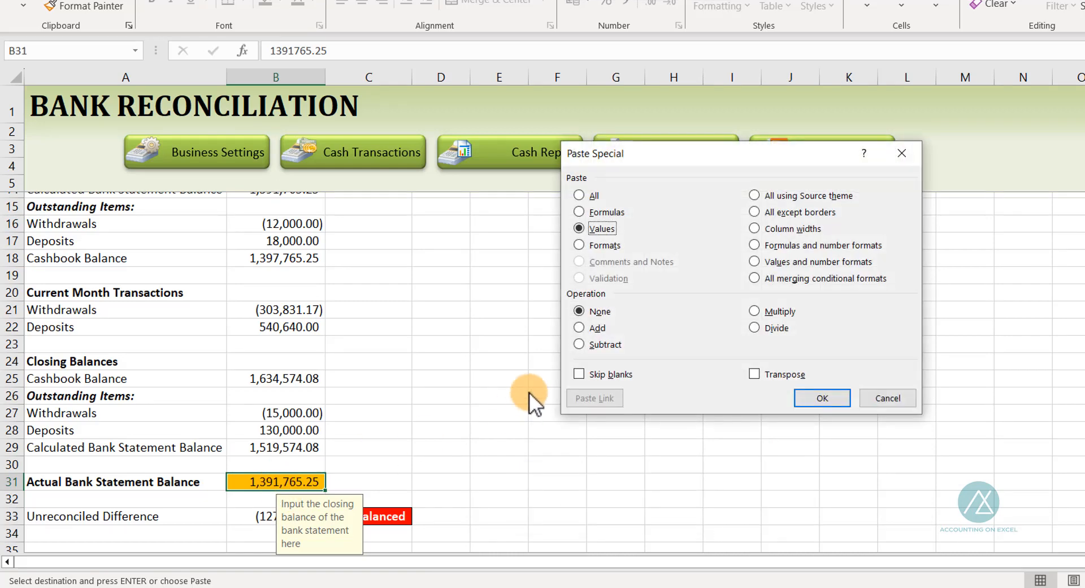
left_click(815, 397)
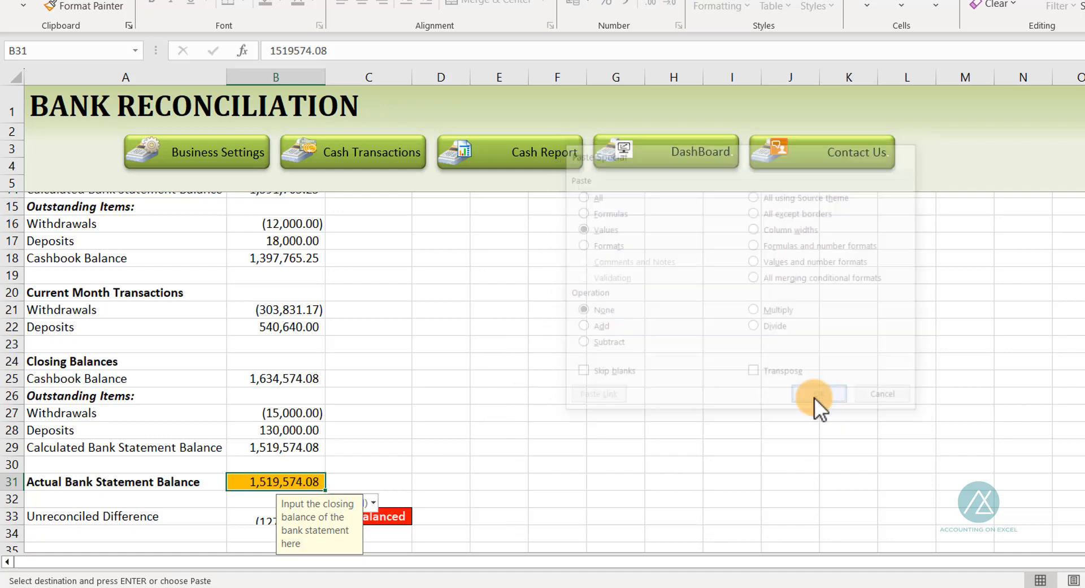
left_click(405, 425)
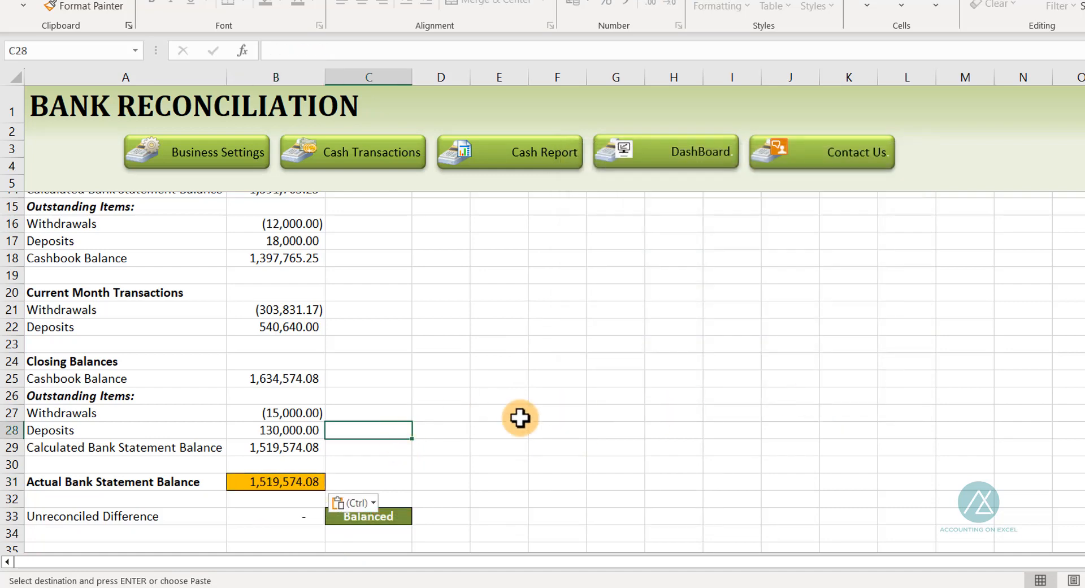
Review the reconciliation sheet's difference and scan the January bank statement entries again
left_click(278, 482)
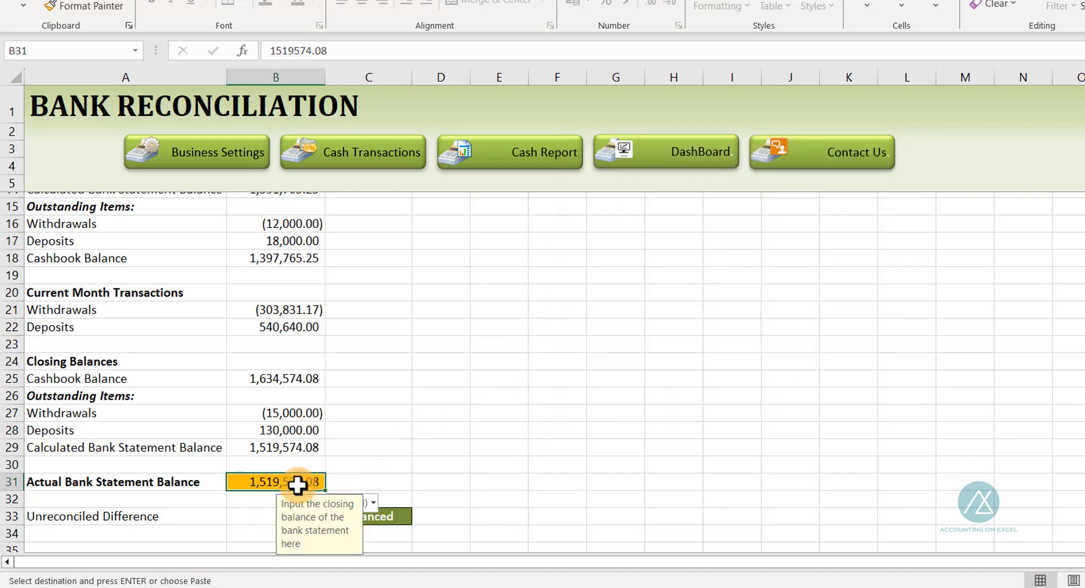
left_click(248, 512)
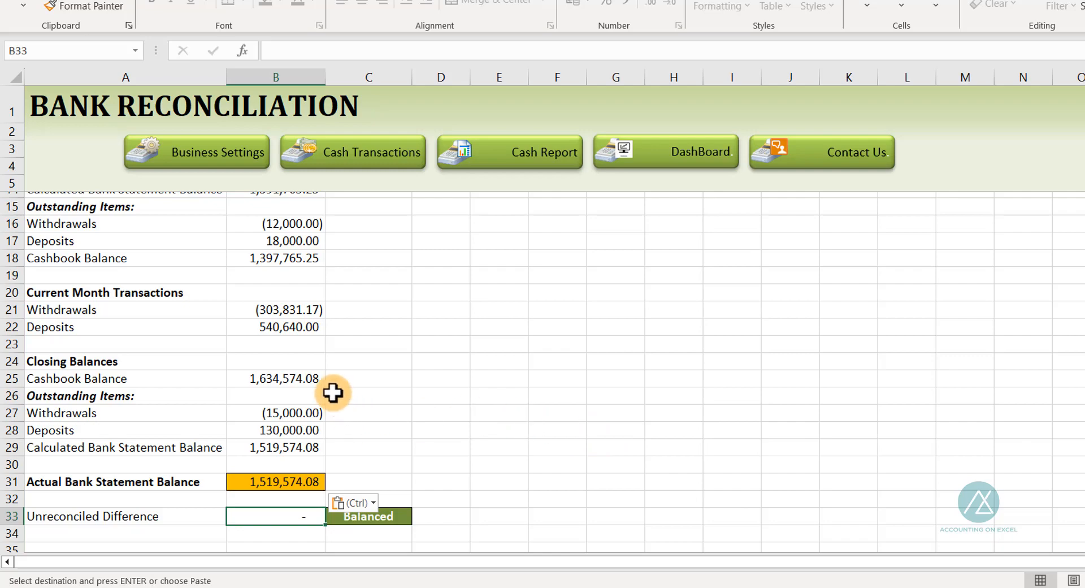
scroll(328, 379, "up", 3)
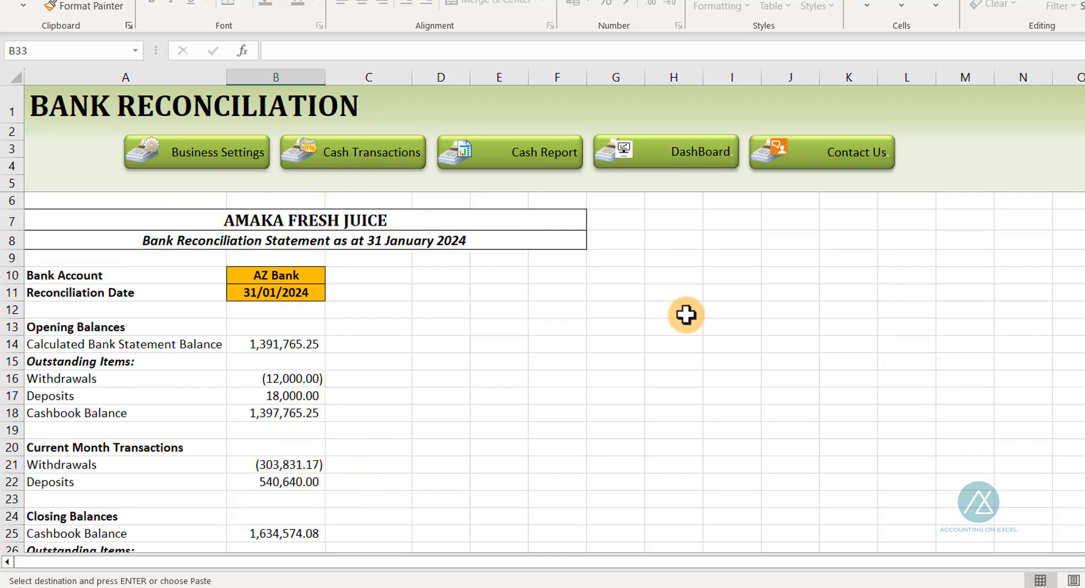
key("alt+Tab")
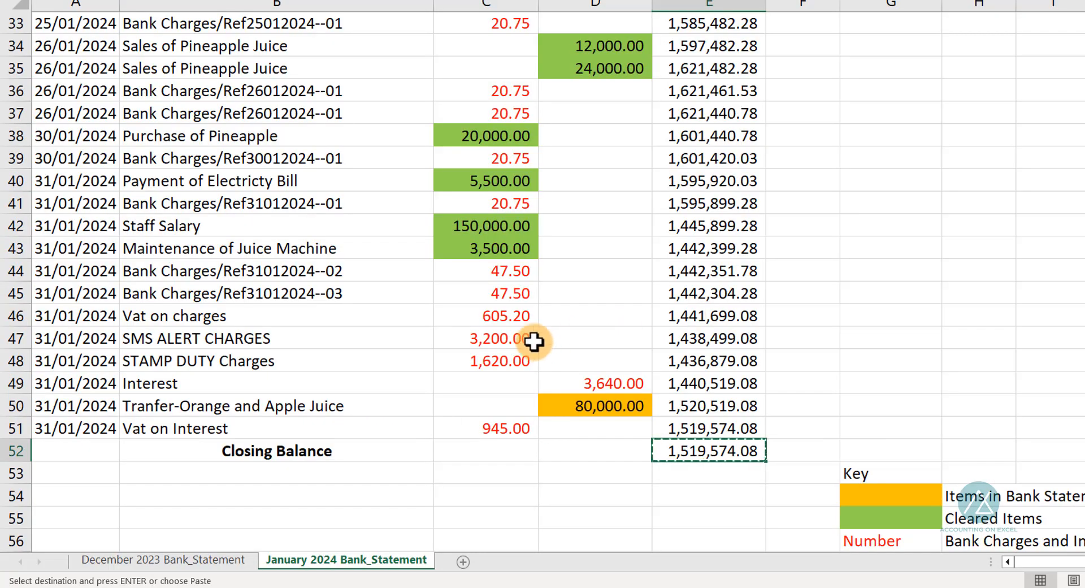
scroll(441, 290, "up", 8)
scroll(461, 292, "up", 3)
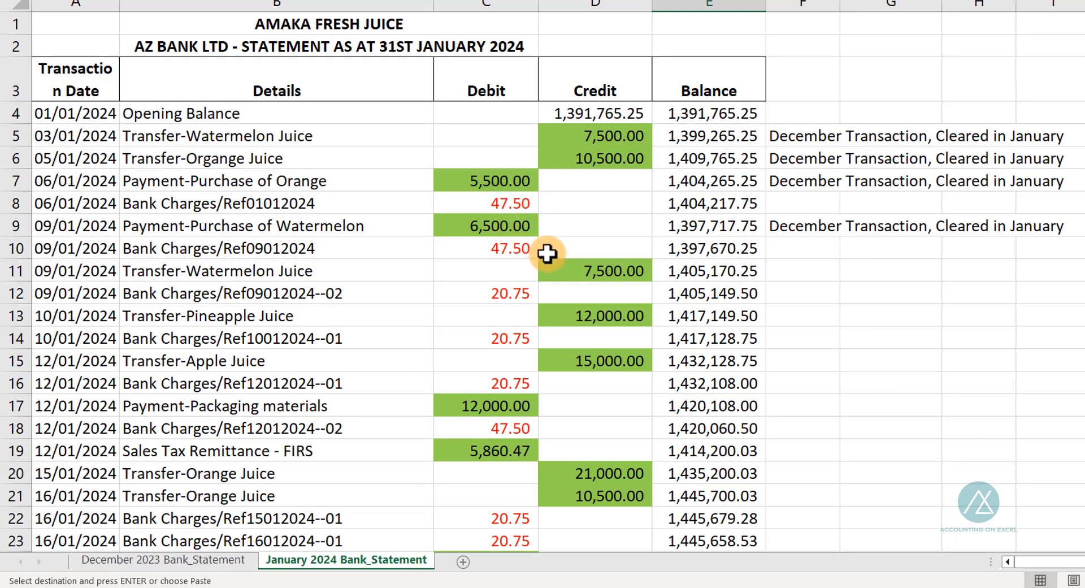
scroll(571, 274, "down", 7)
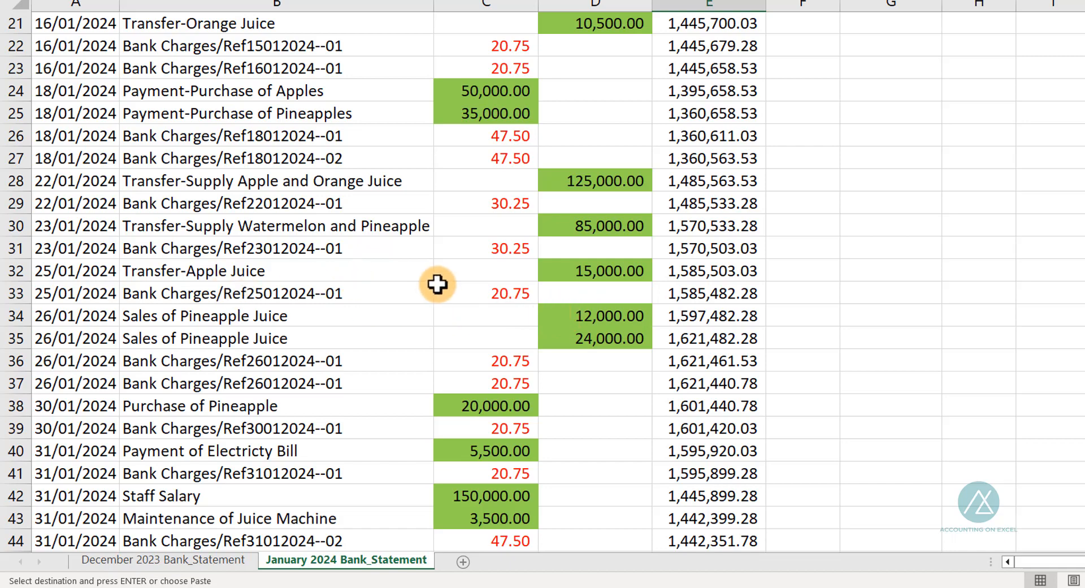
scroll(439, 286, "down", 3)
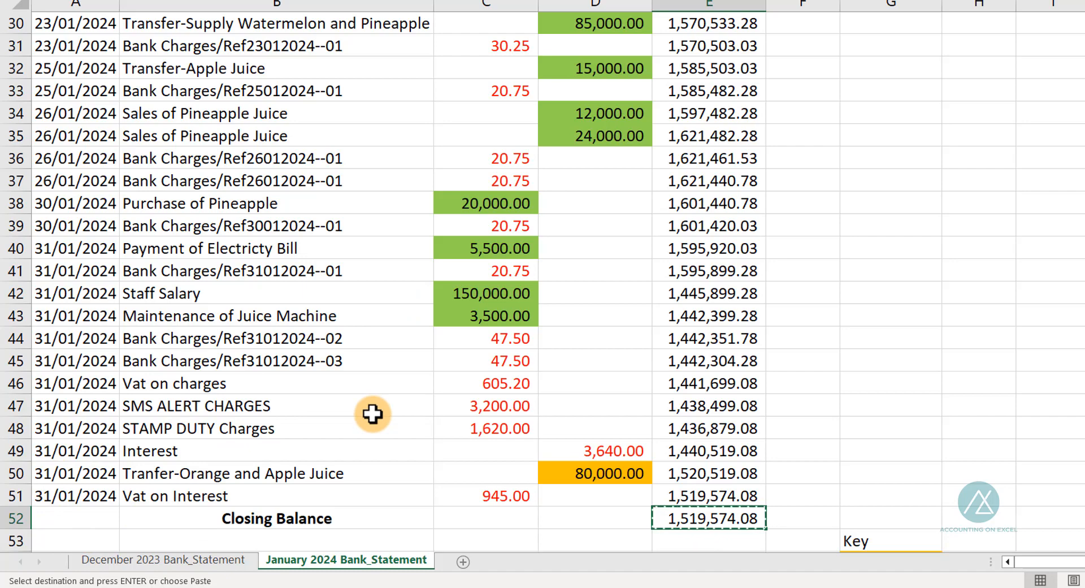
key("alt+Tab")
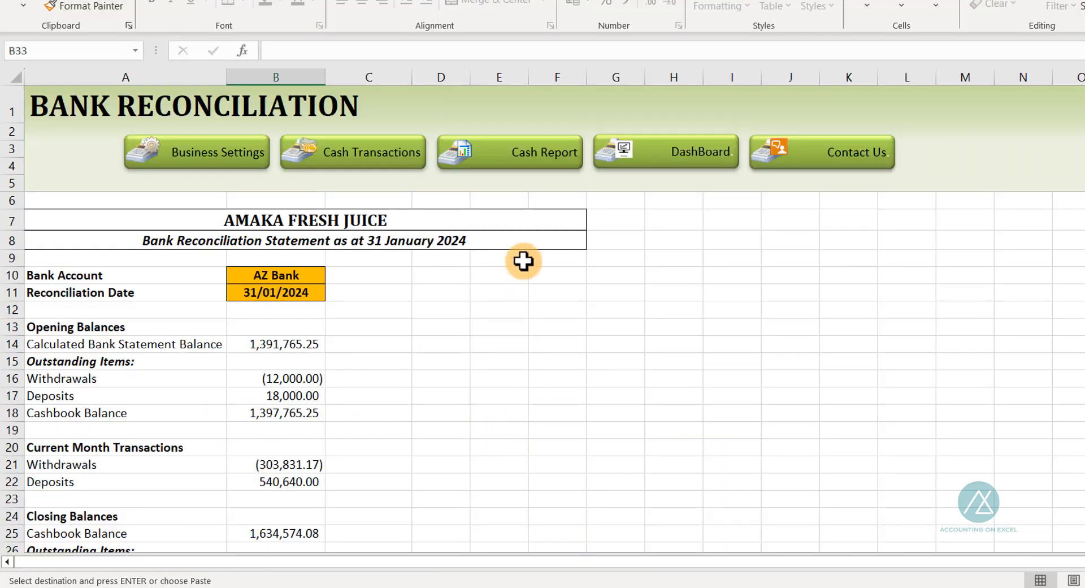
Open the daily transactions and then the cash book report, reviewing its start date, bank code, transaction type and balances
left_click(378, 161)
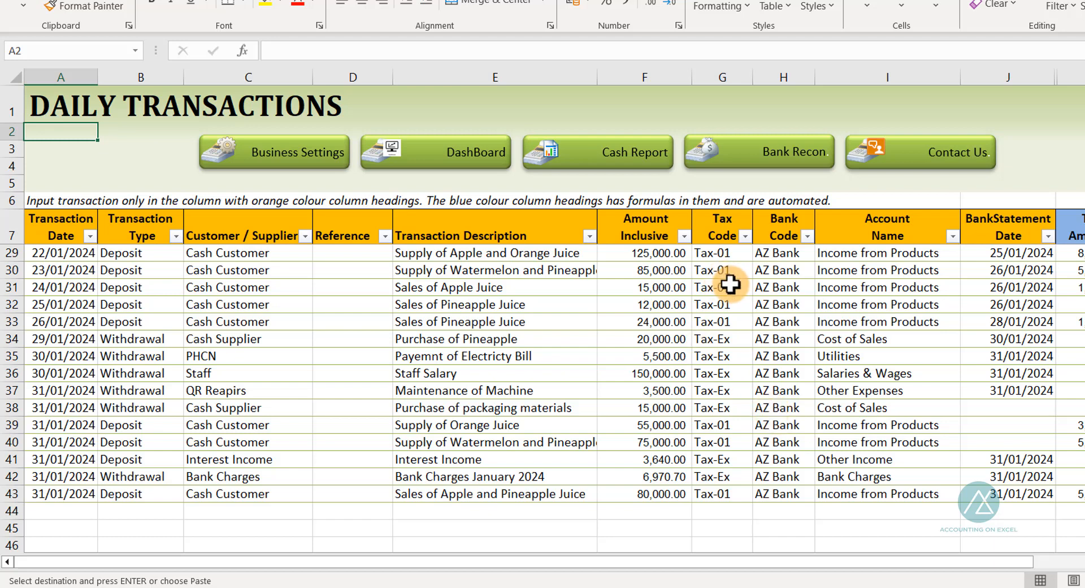
left_click(628, 154)
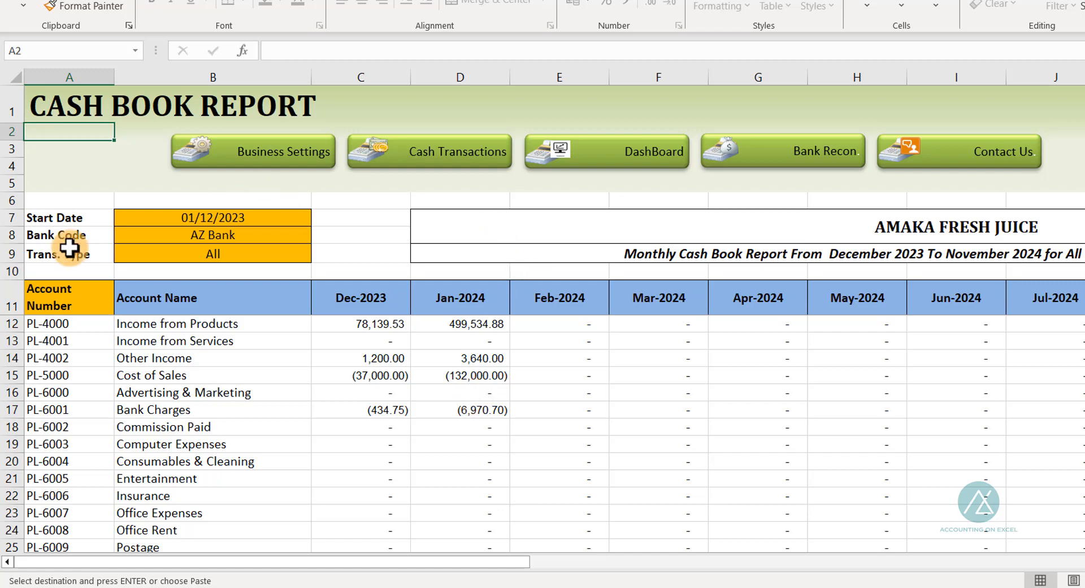
left_click(192, 220)
left_click(193, 235)
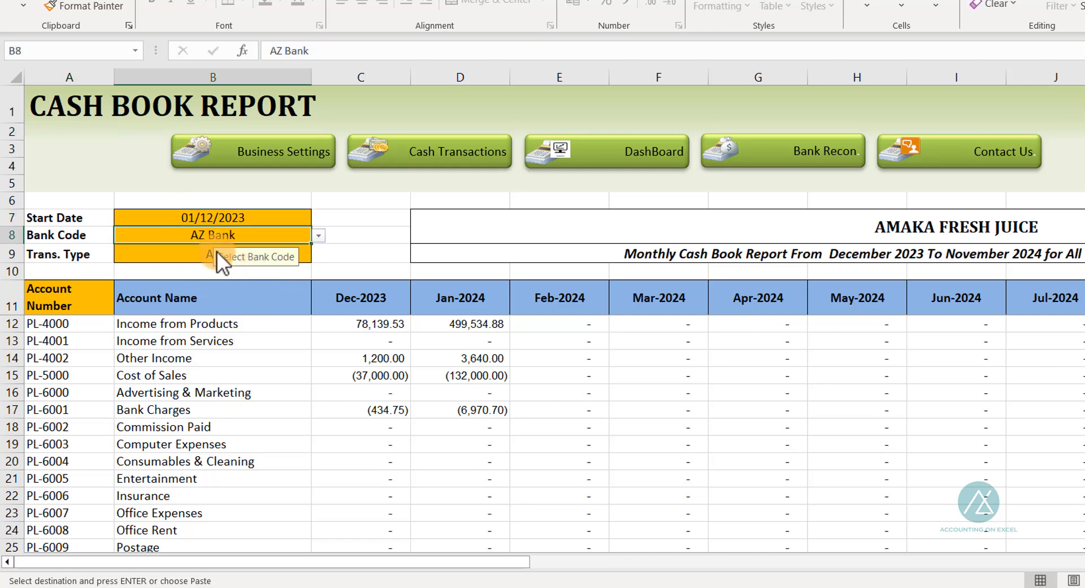
left_click(191, 249)
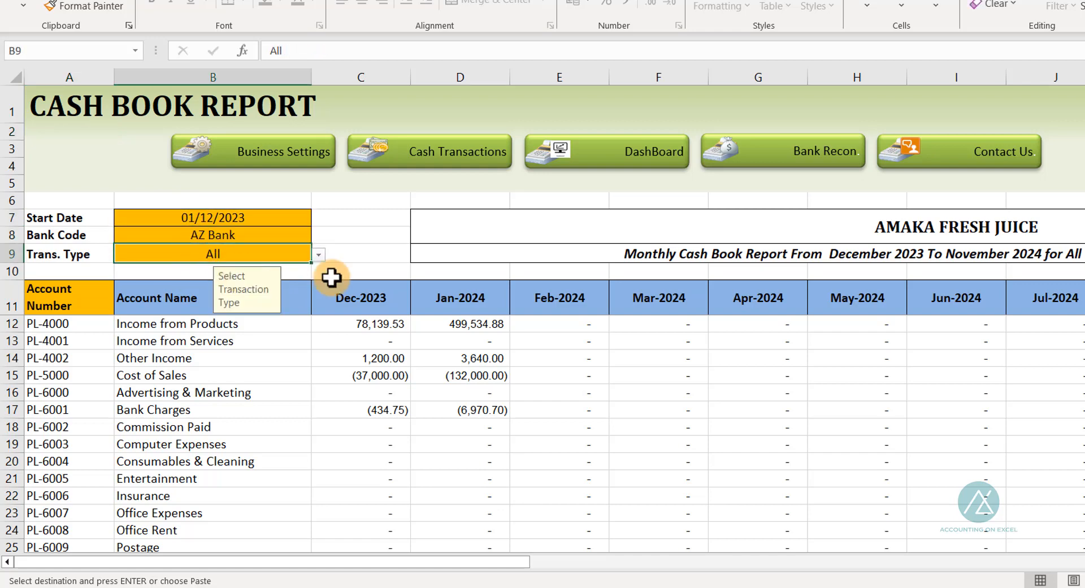
scroll(563, 353, "down", 6)
scroll(562, 353, "down", 4)
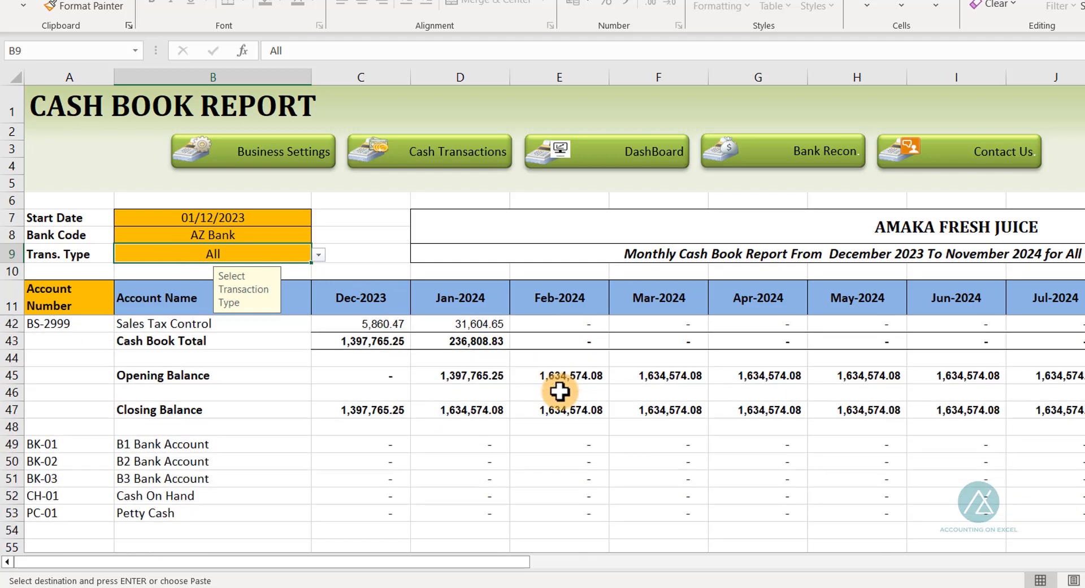
scroll(346, 445, "up", 4)
scroll(346, 445, "up", 6)
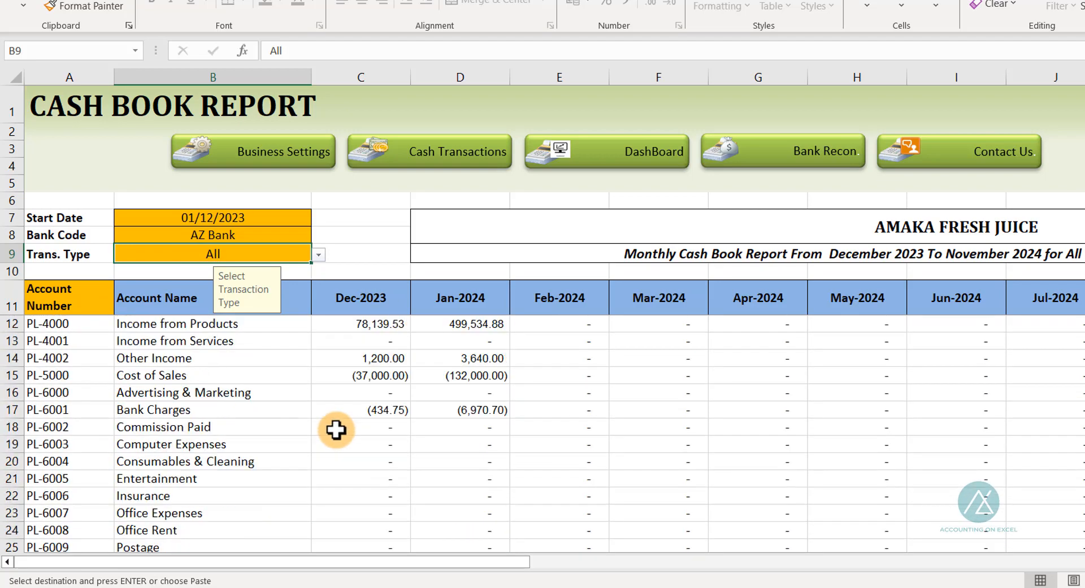
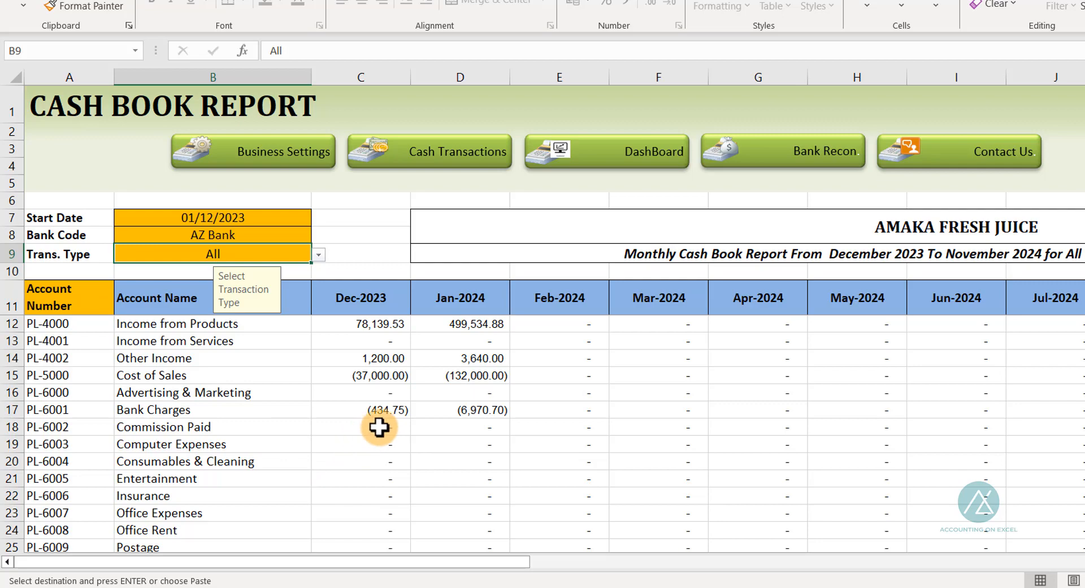
Review the cash book report's January account totals and balances, then open the dashboard and scan its reports
scroll(270, 454, "down", 2)
scroll(269, 455, "down", 2)
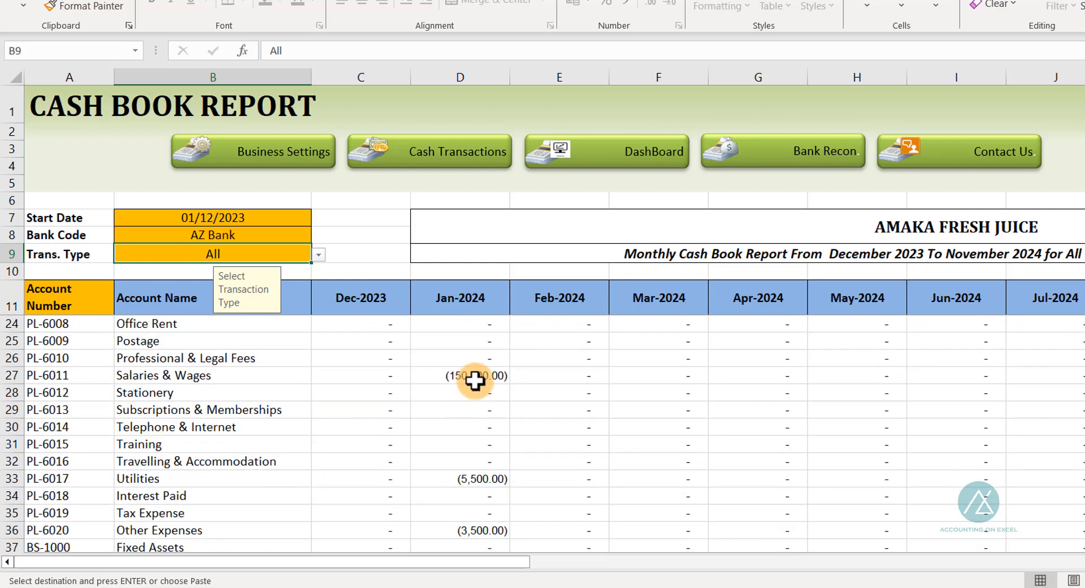
scroll(424, 455, "down", 4)
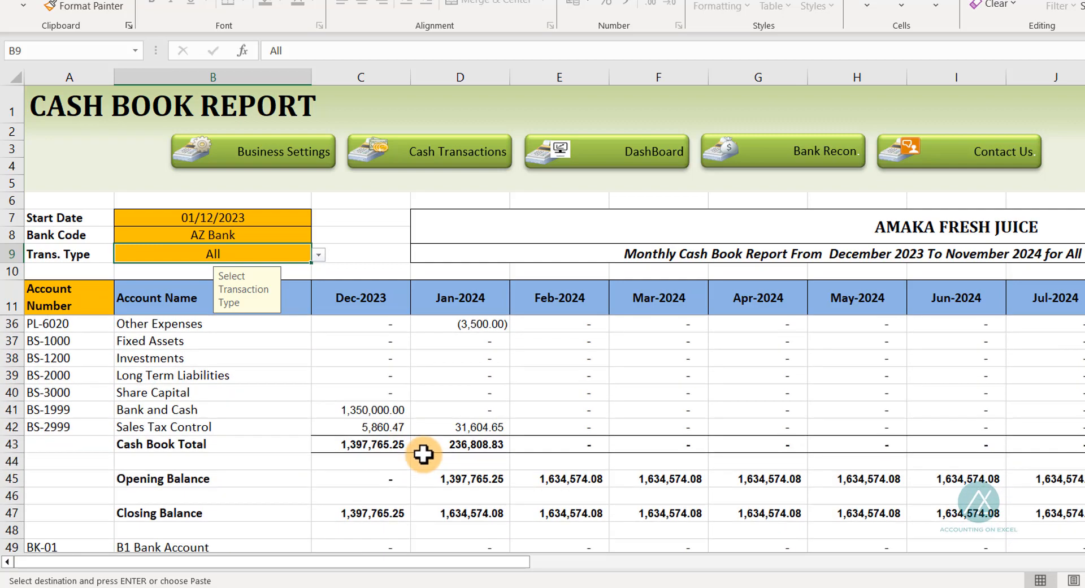
scroll(421, 455, "up", 5)
scroll(422, 444, "up", 3)
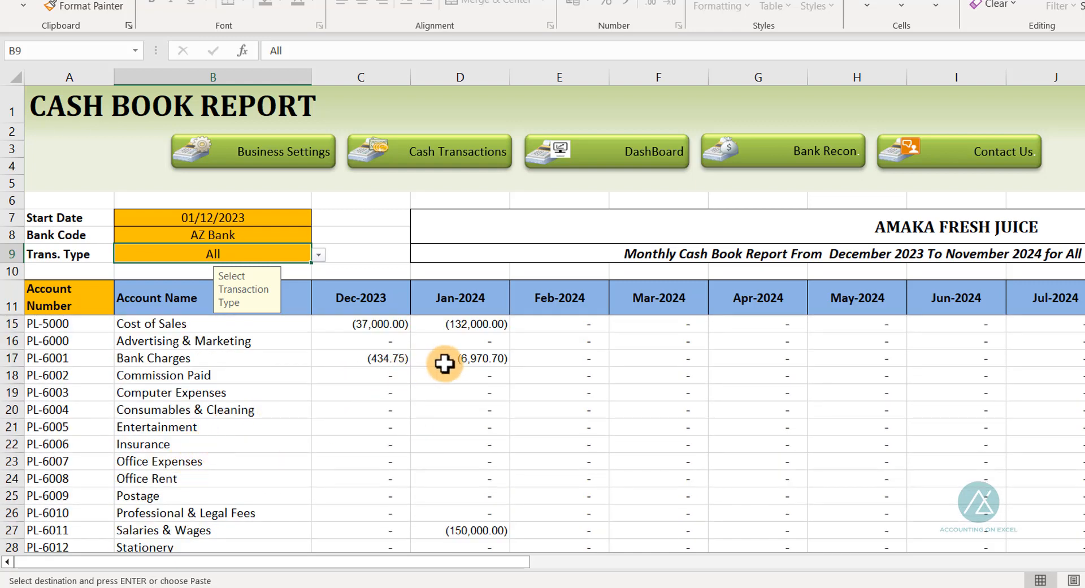
scroll(316, 402, "up", 1)
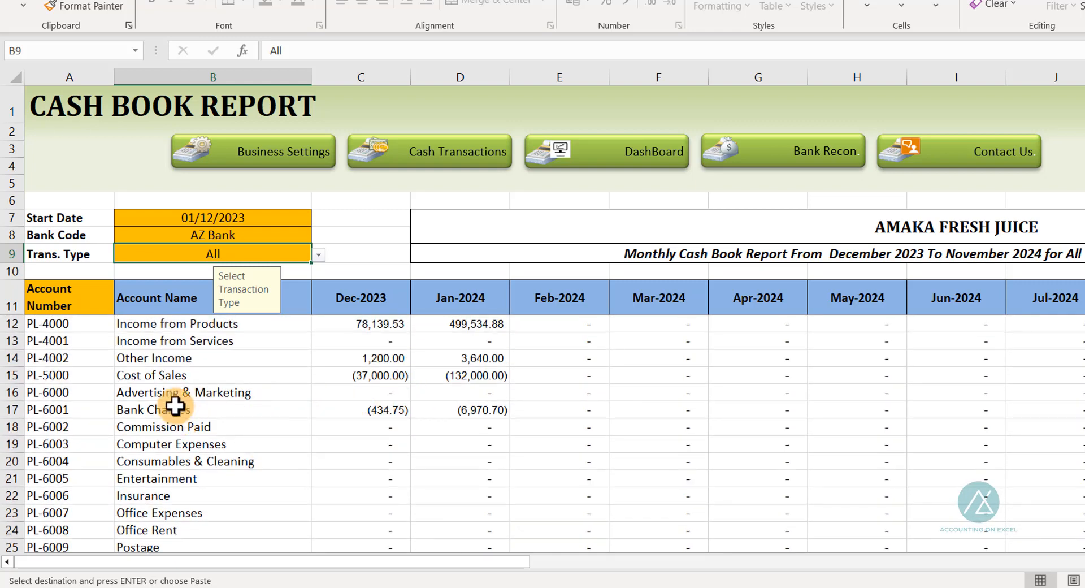
scroll(175, 405, "down", 2)
scroll(371, 460, "down", 8)
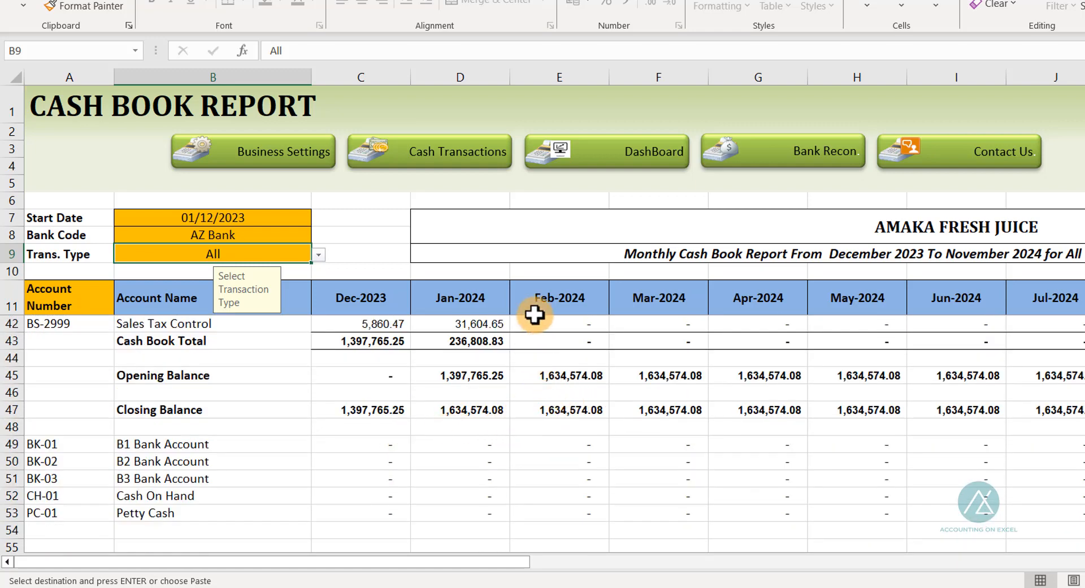
left_click(623, 155)
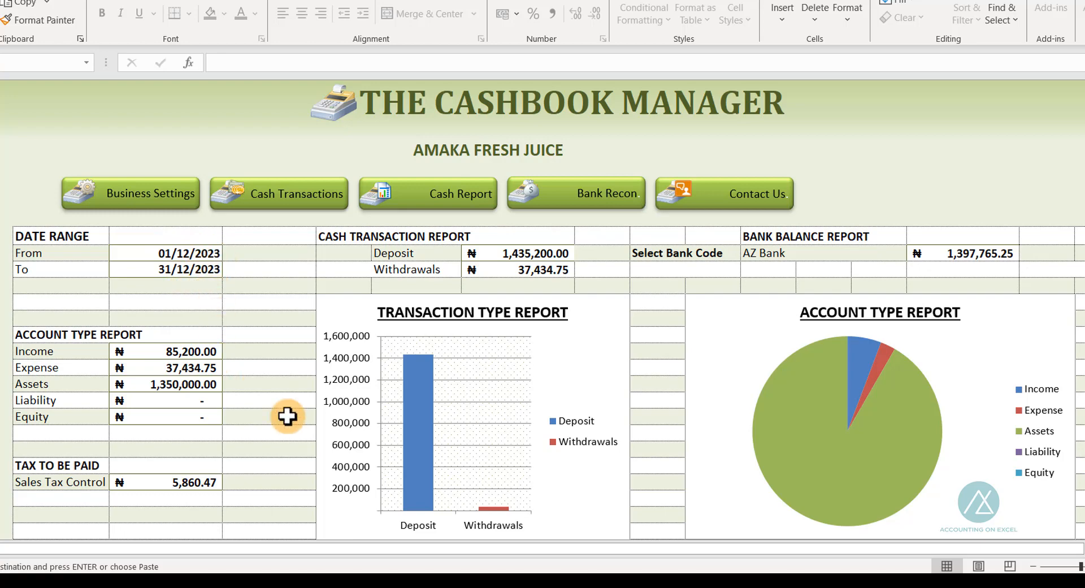
scroll(760, 358, "down", 1)
scroll(751, 362, "down", 3)
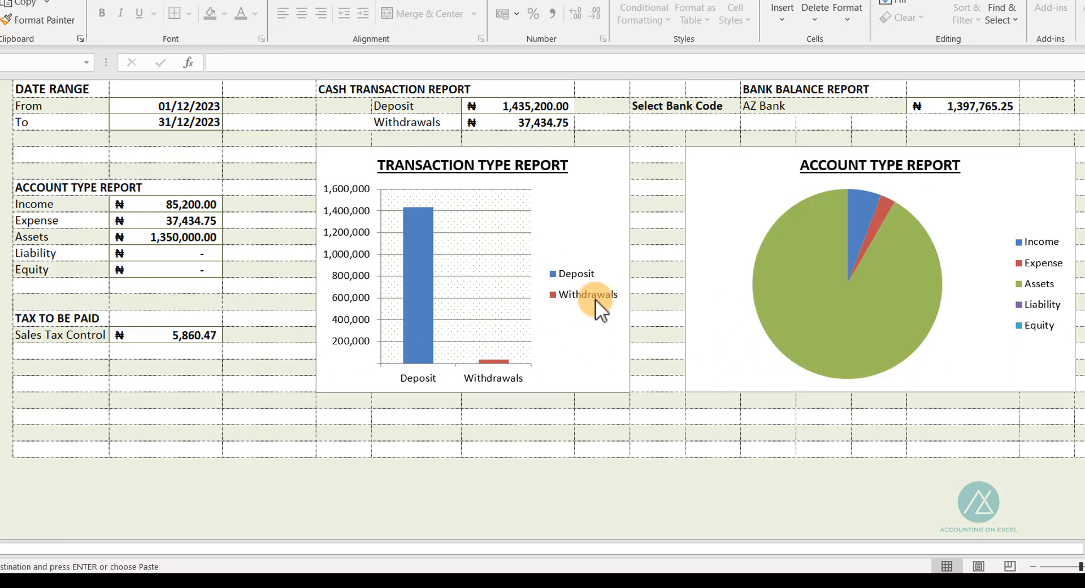
scroll(595, 298, "up", 3)
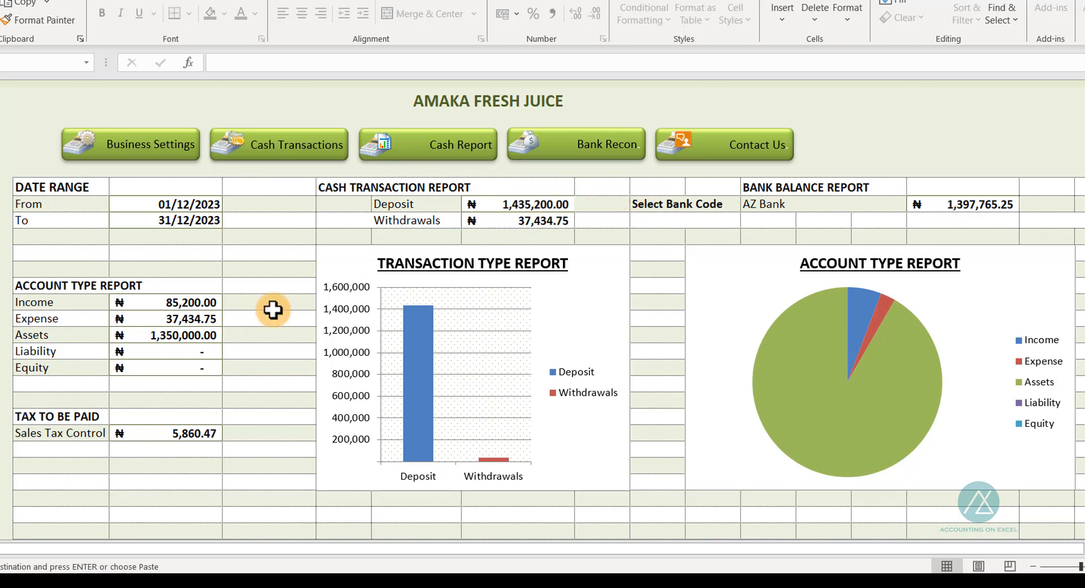
Set the dashboard's end date to 31/01/2024
double_click(168, 219)
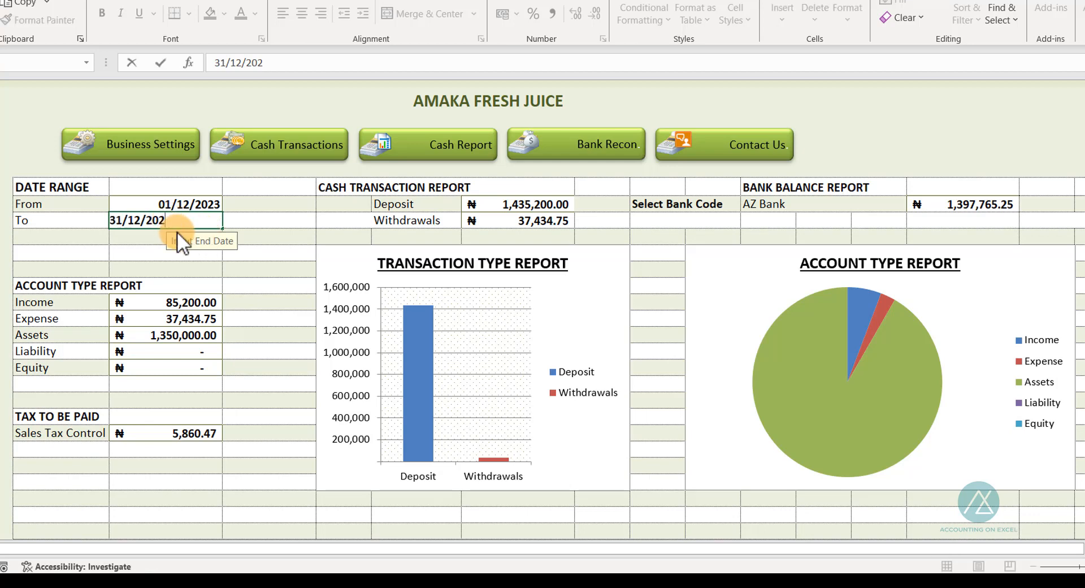
key("Left")
key("Left")
key("Left")
key("Left")
key("BackSpace")
key("BackSpace")
type("02")
key("Return")
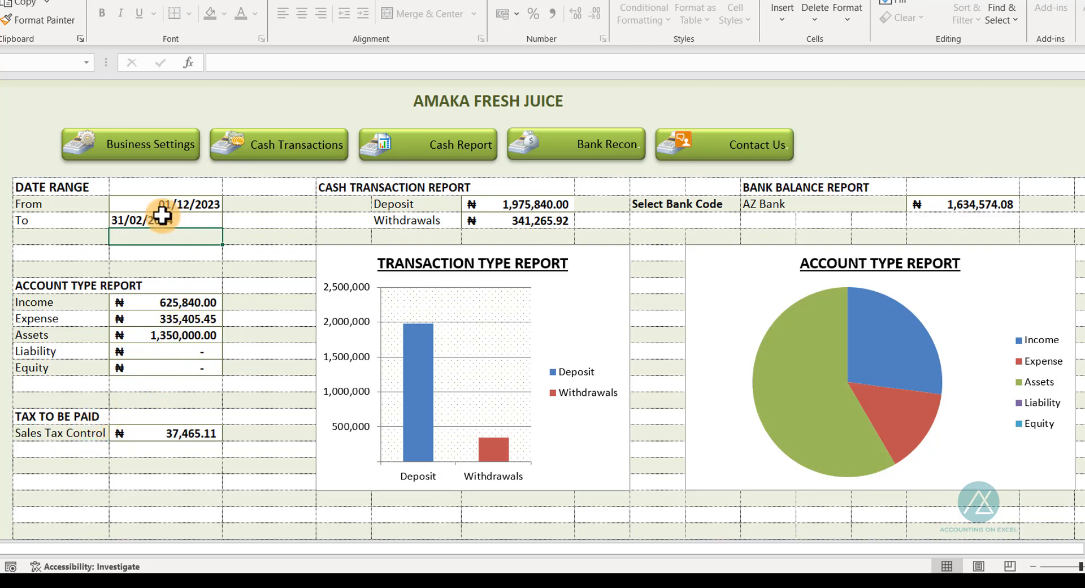
double_click(143, 219)
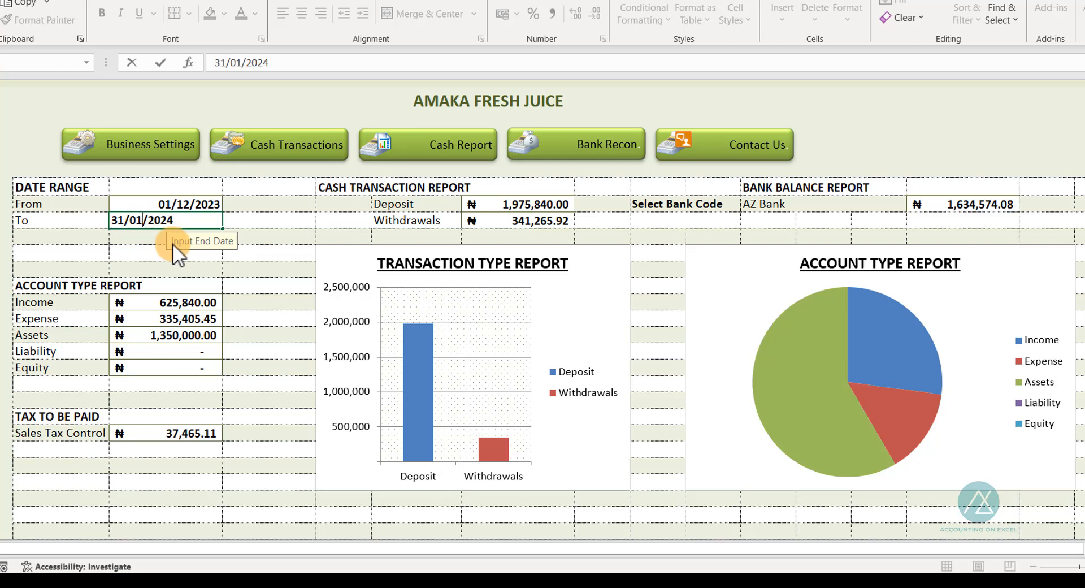
key("Return")
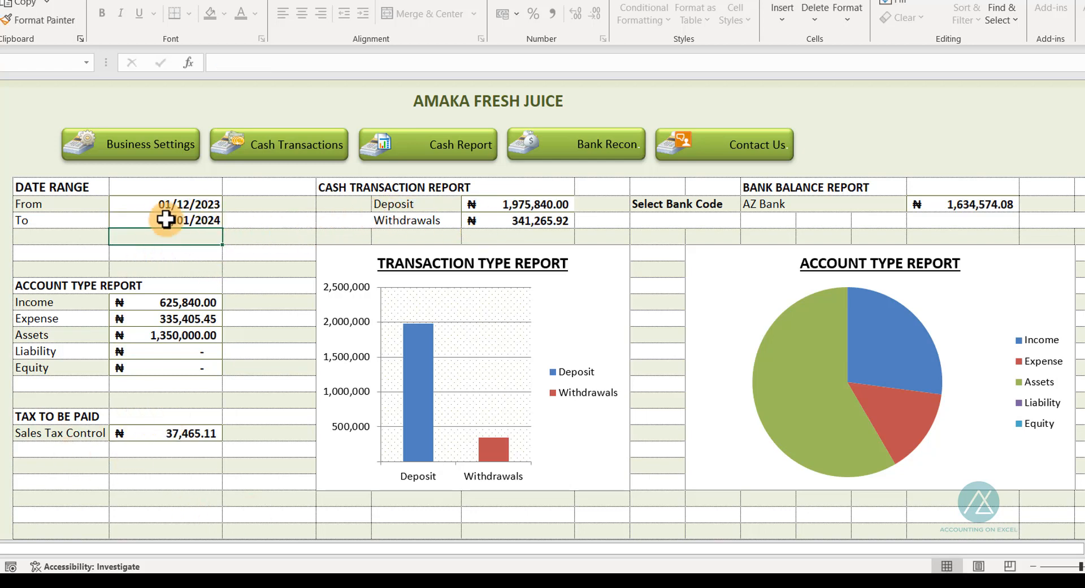
Check the dashboard date range and bank code, and the December sales tax remittance amount in the daily transactions
left_click_drag(146, 206, 150, 221)
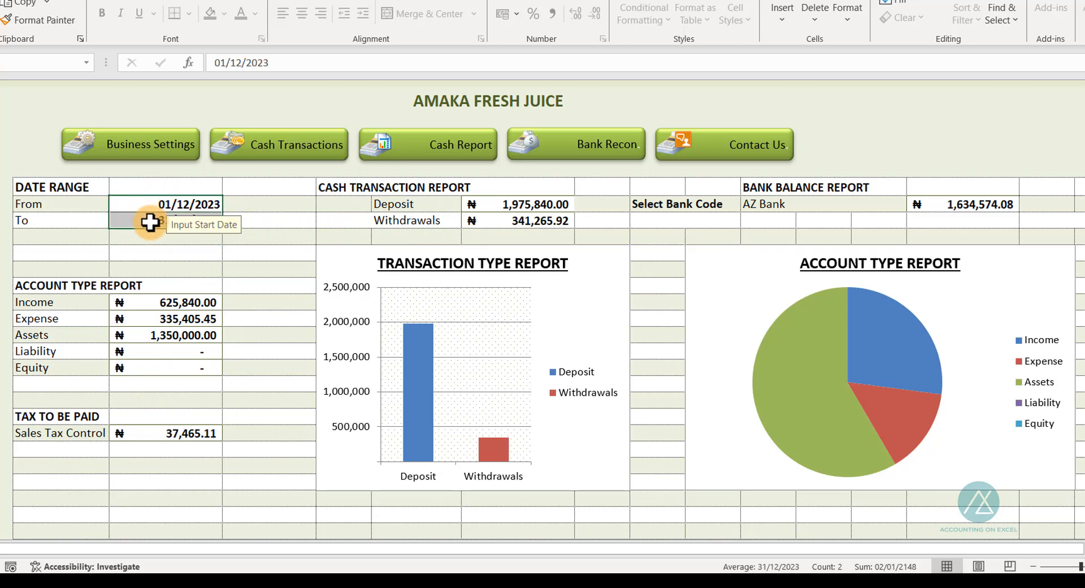
left_click(814, 205)
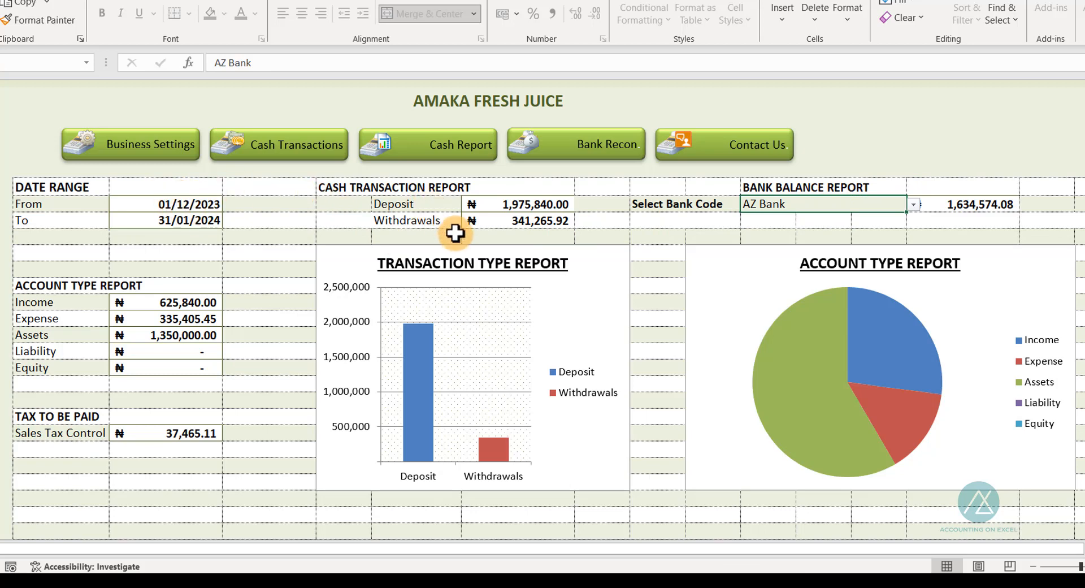
left_click(141, 199)
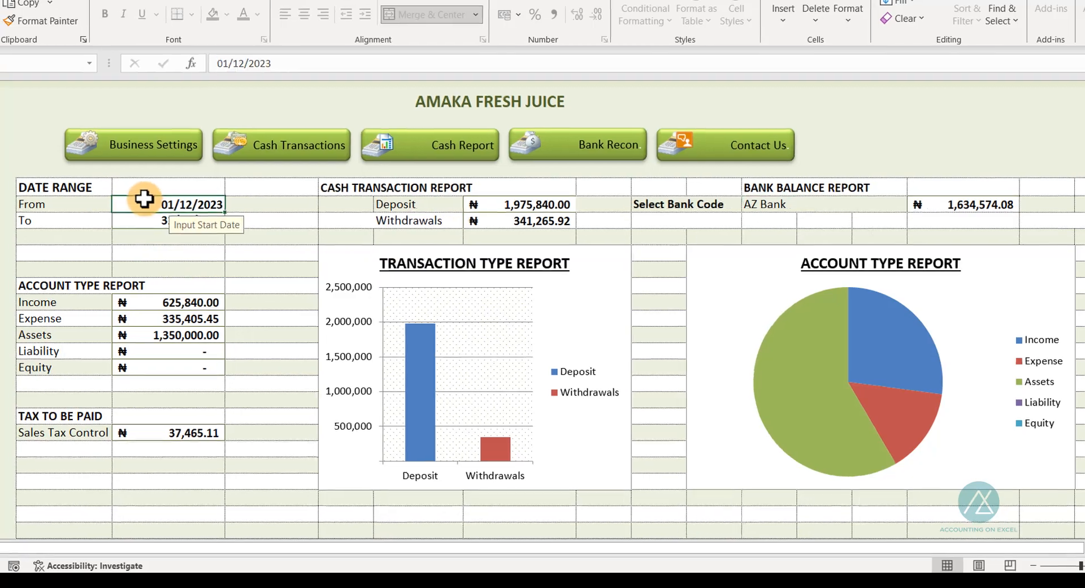
left_click(136, 219)
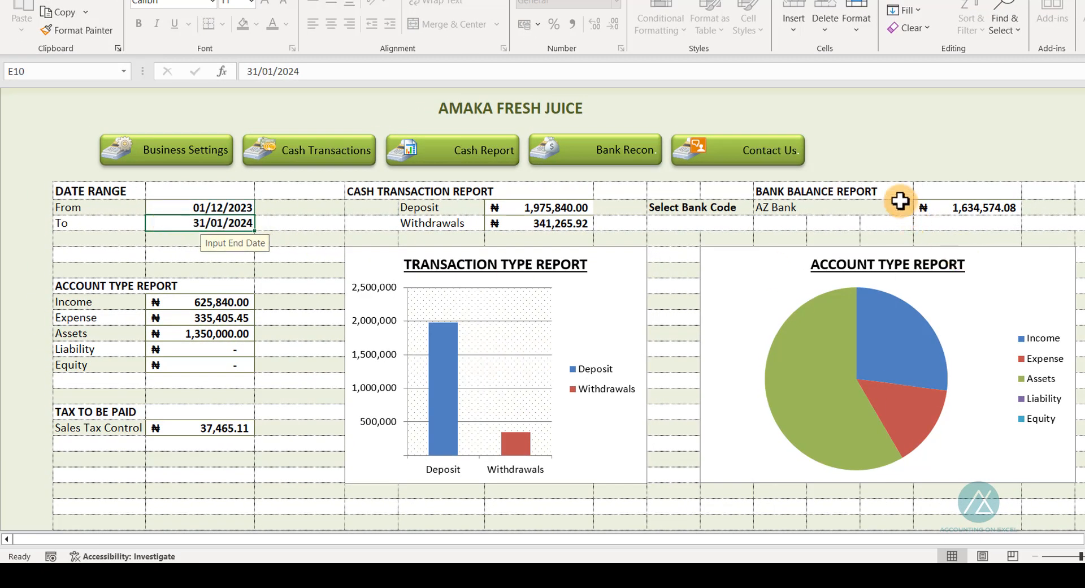
left_click(868, 208)
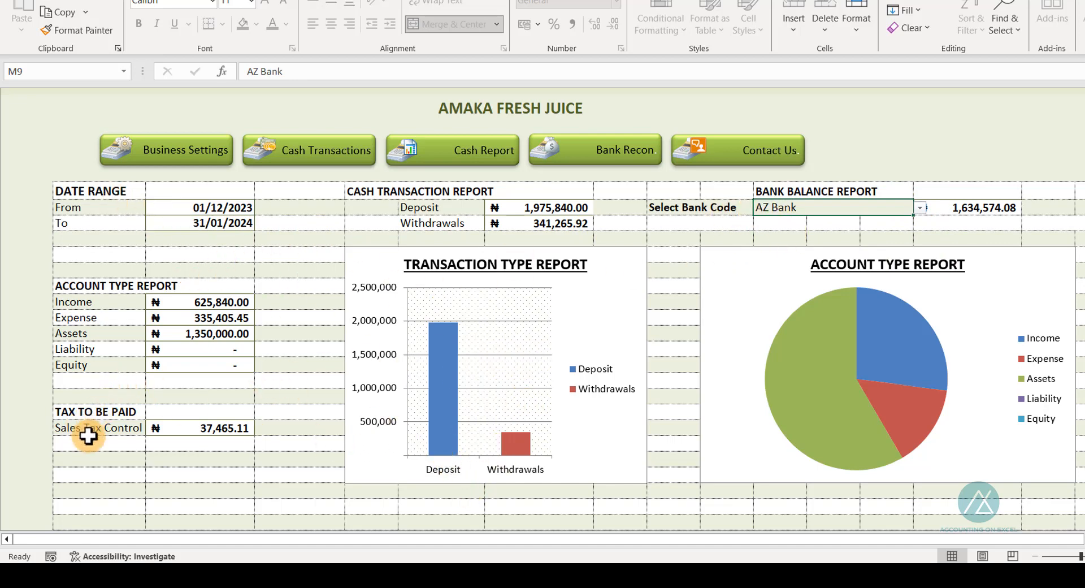
left_click(351, 146)
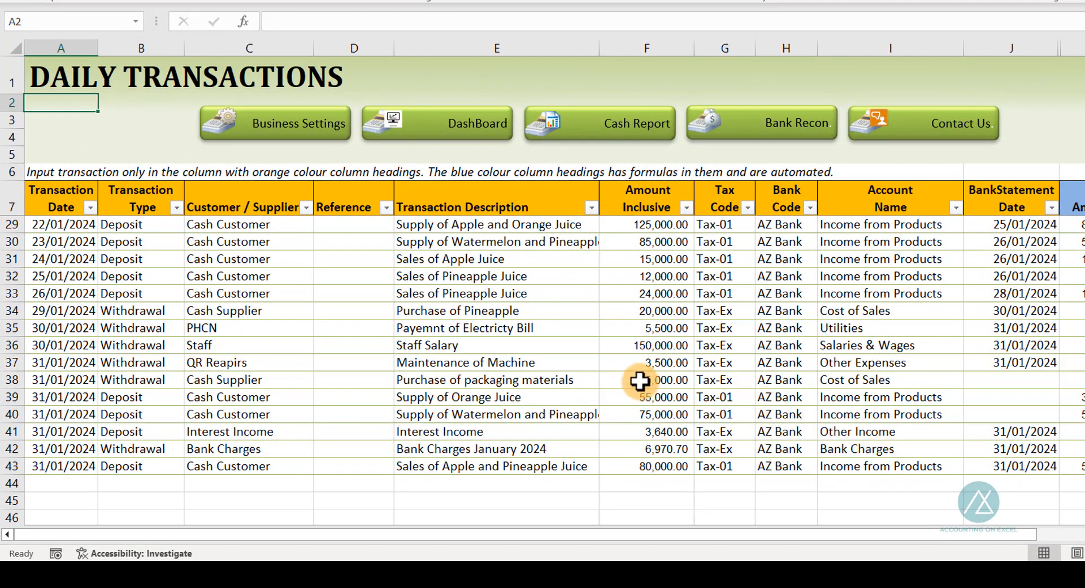
scroll(640, 382, "up", 3)
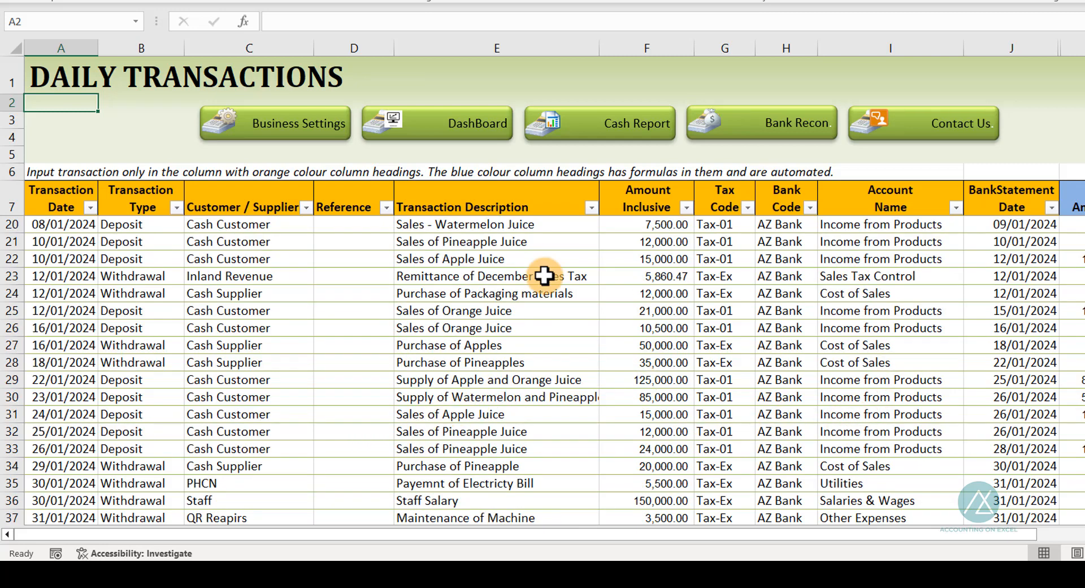
left_click(661, 275)
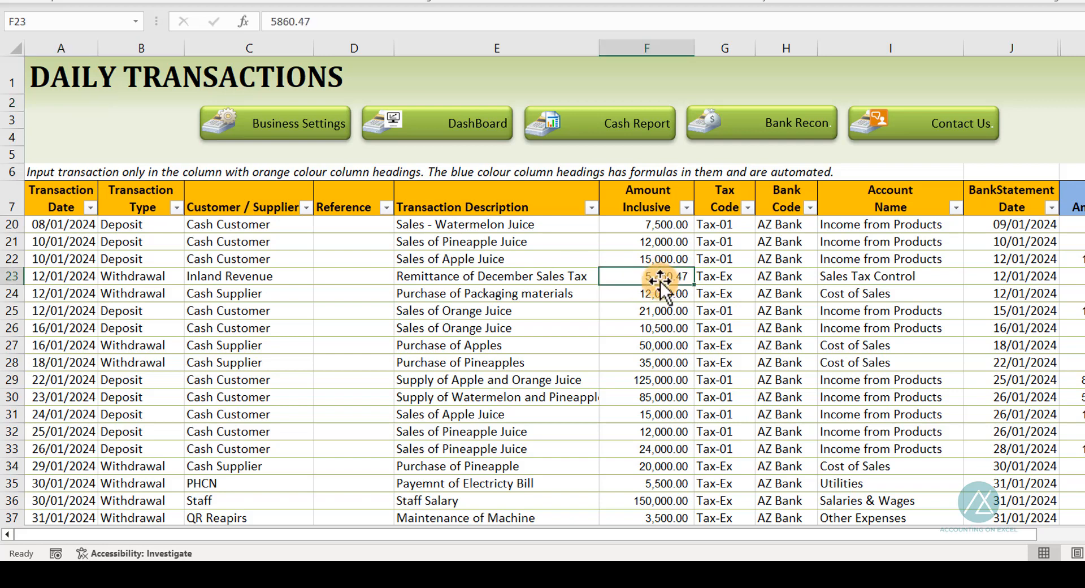
left_click(443, 122)
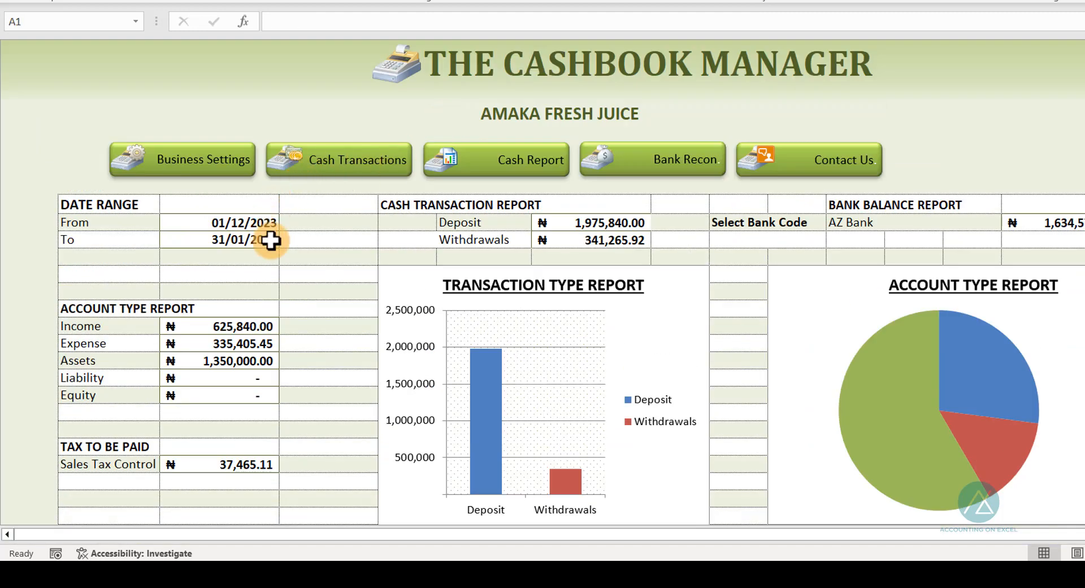
Change the dashboard's end date to 31/12/2023
left_click(242, 240)
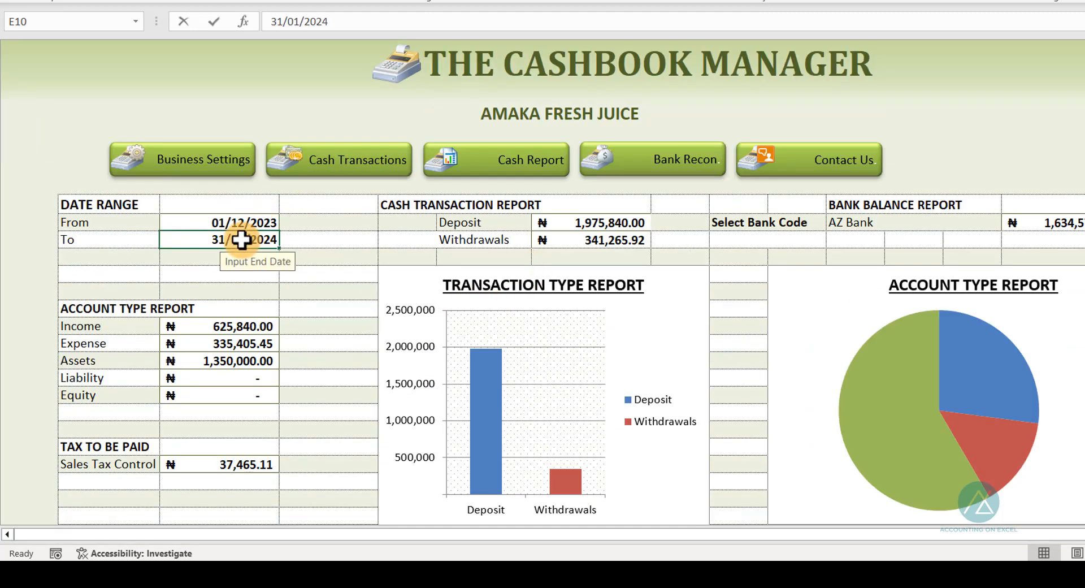
double_click(242, 240)
key("BackSpace")
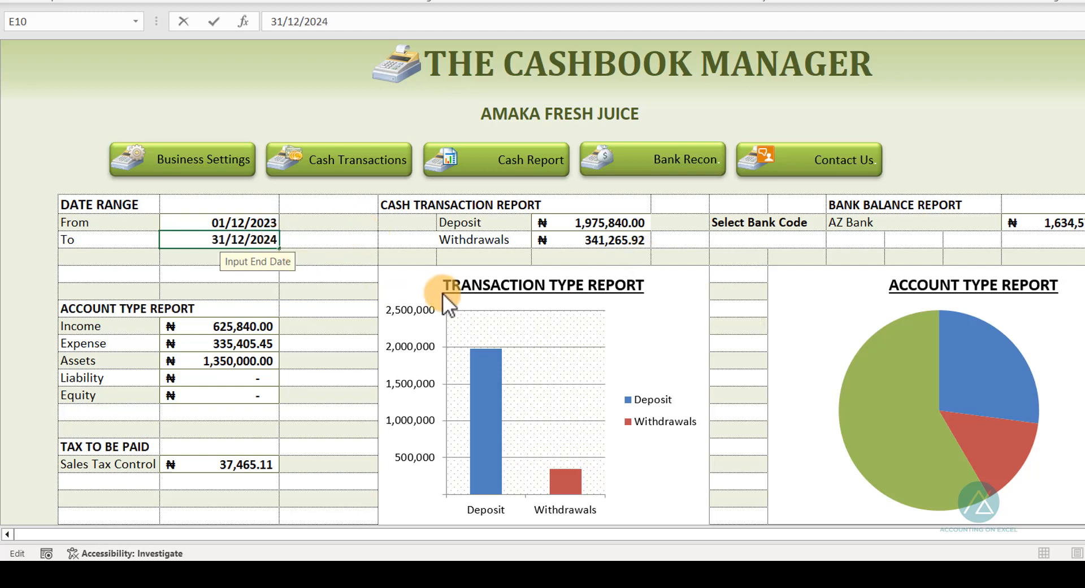
key("BackSpace")
type("3")
key("Return")
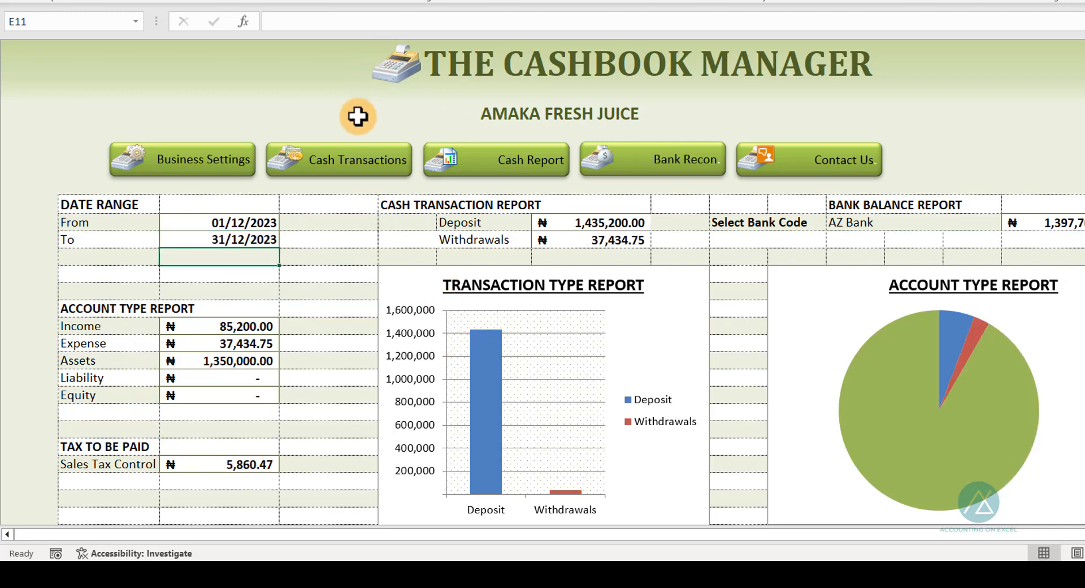
Recheck the December sales tax remittance in the daily transactions, then reset the dashboard's end date to 31/01/2024
left_click(358, 161)
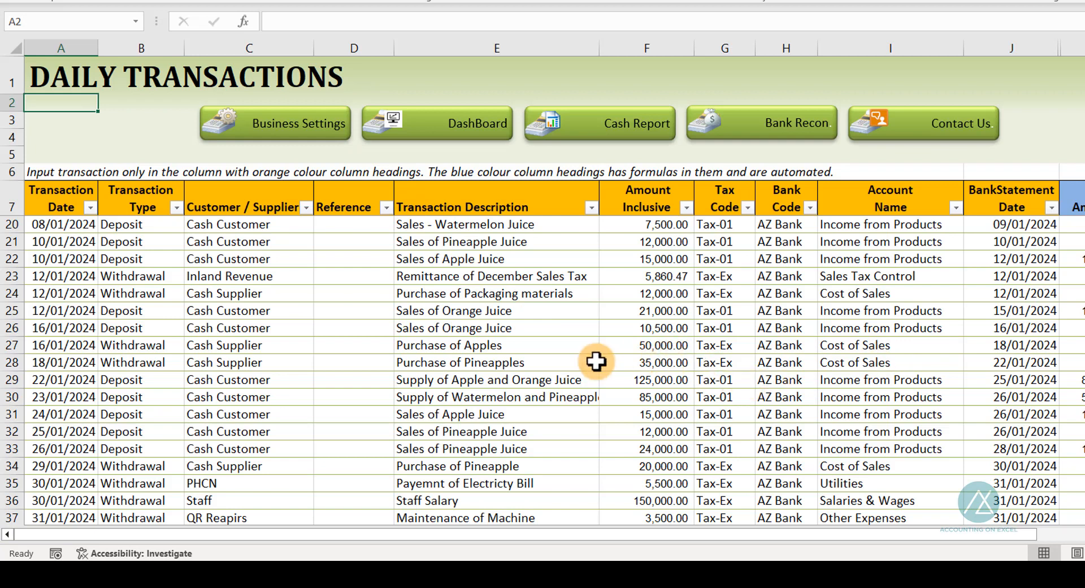
left_click(670, 277)
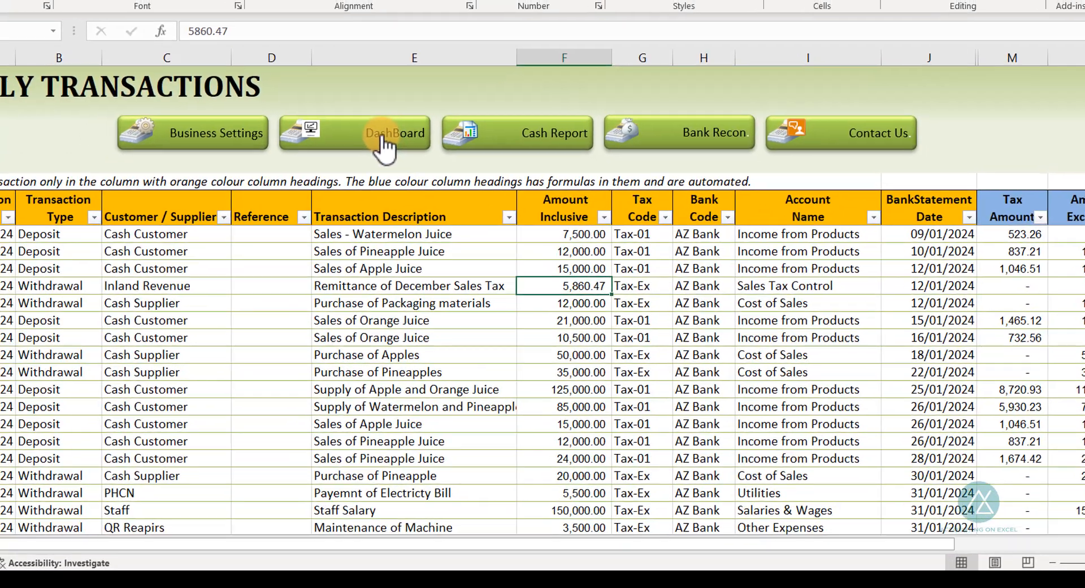
left_click(384, 145)
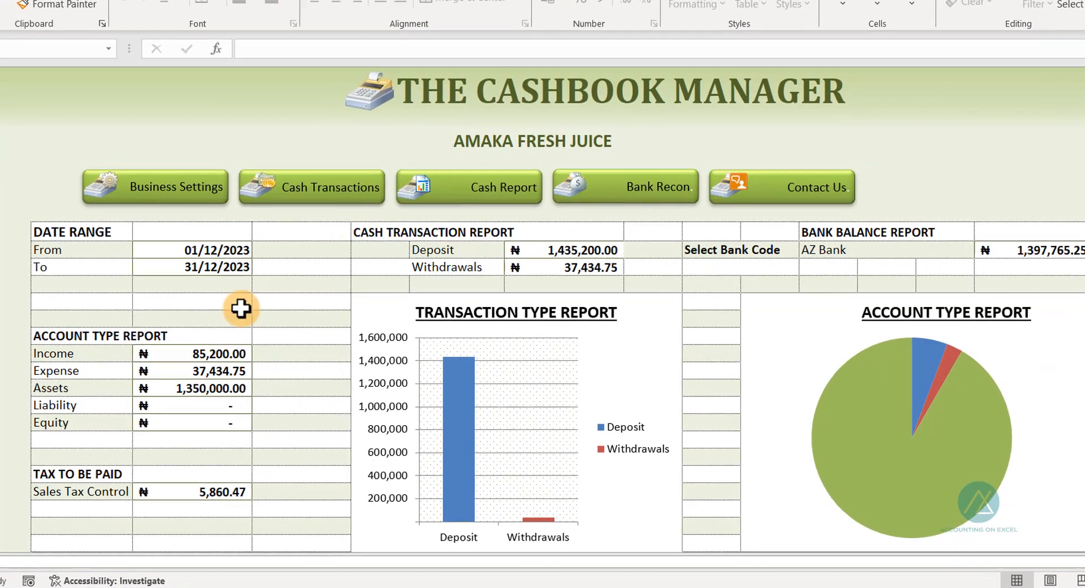
left_click(213, 266)
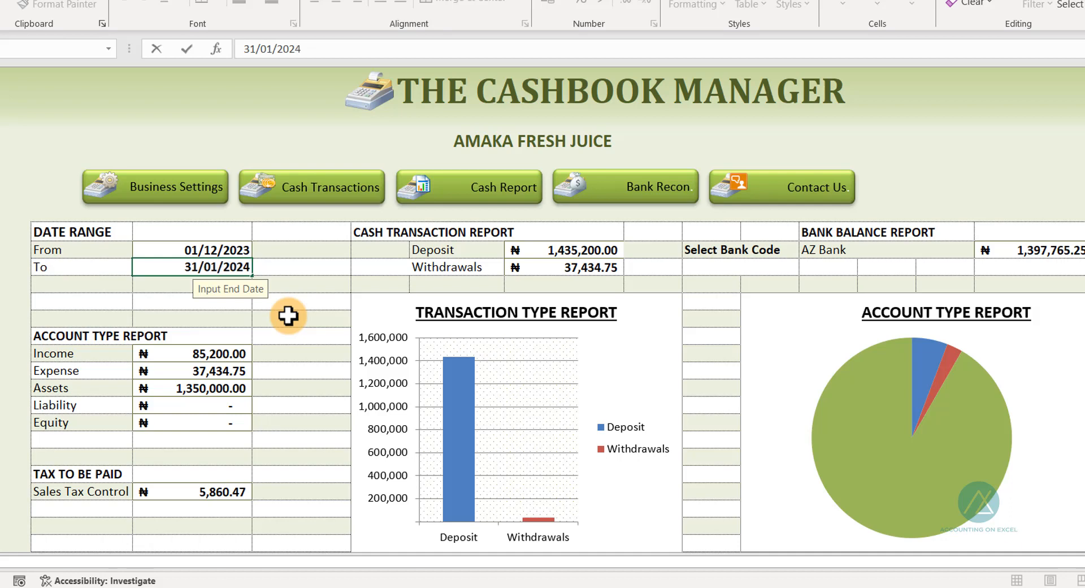
key("Return")
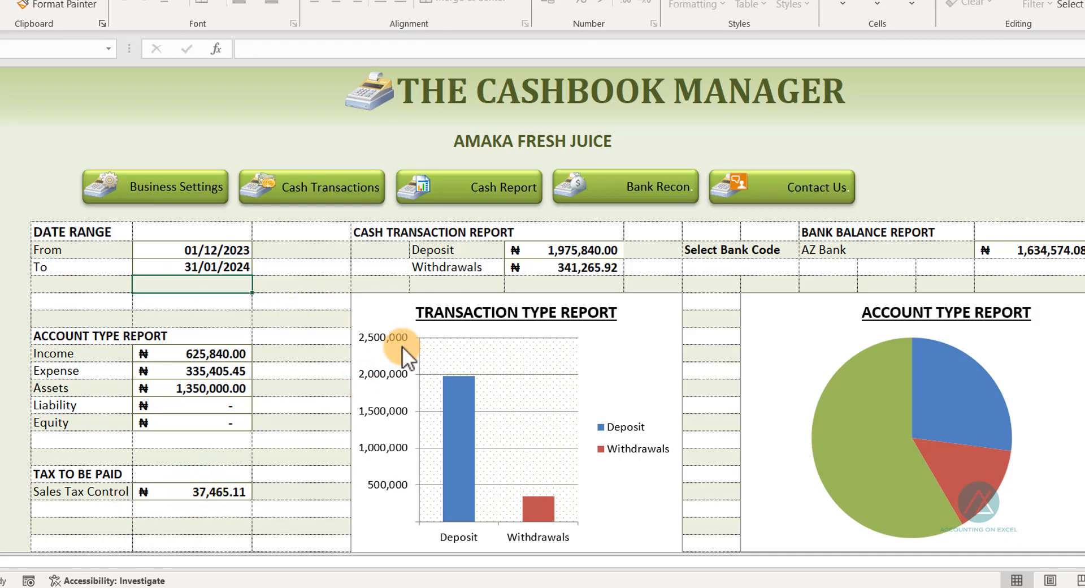
Review the cash book report's January totals and closing balances, then return to the dashboard
left_click(498, 190)
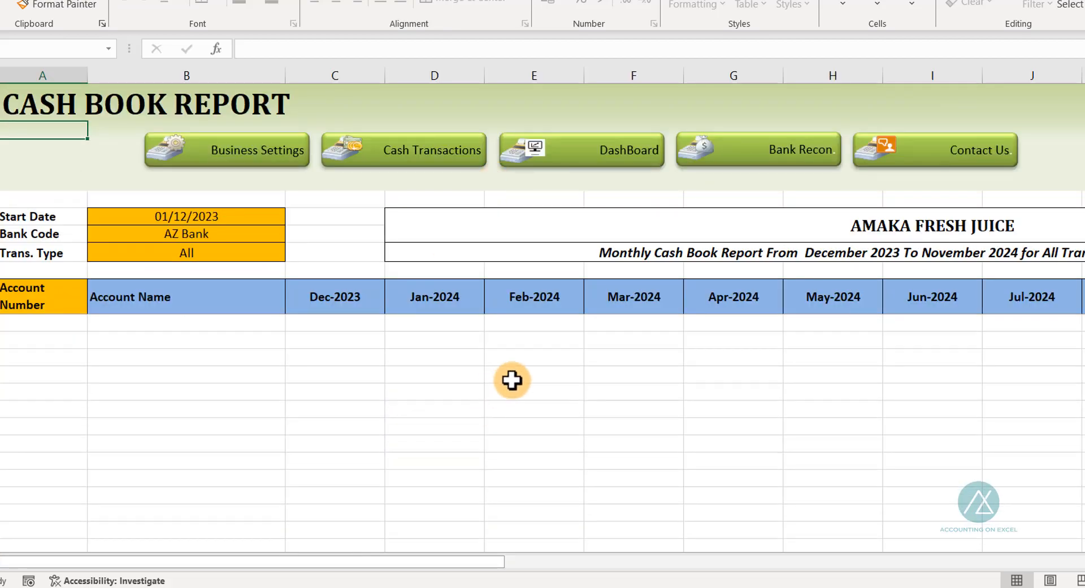
scroll(489, 489, "down", 2)
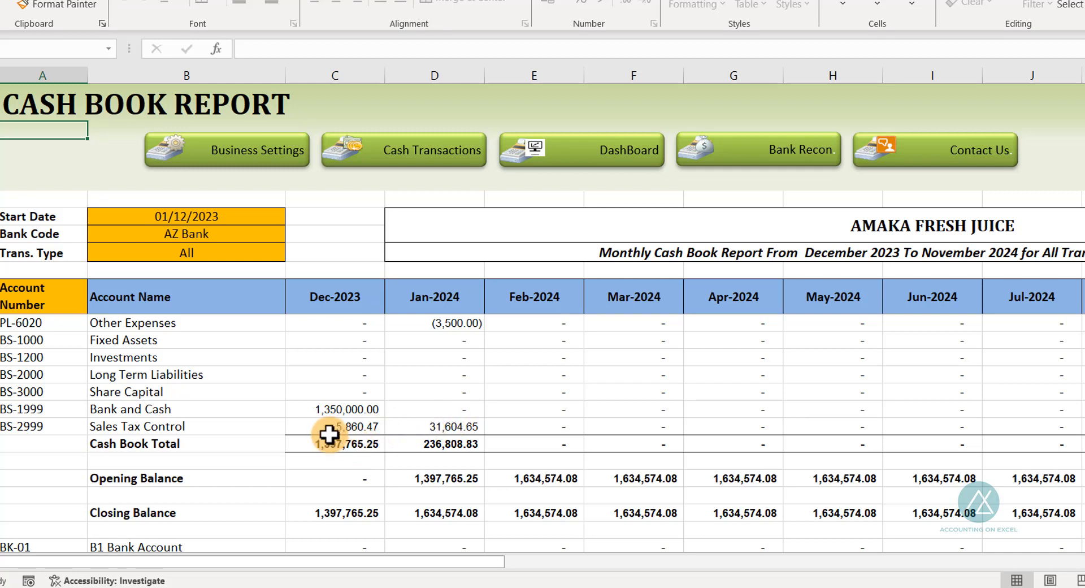
scroll(426, 389, "up", 4)
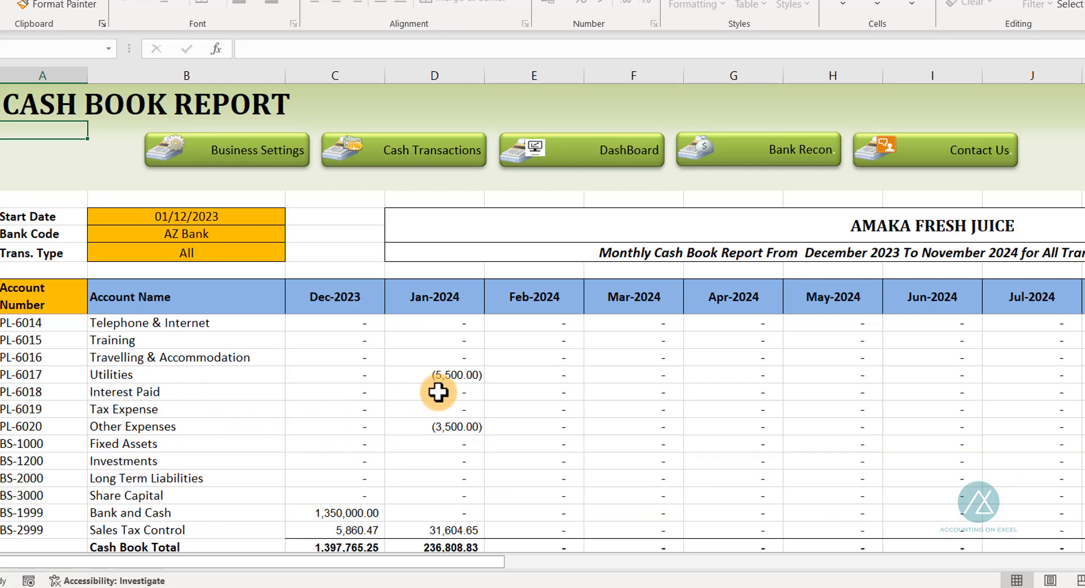
scroll(438, 391, "down", 3)
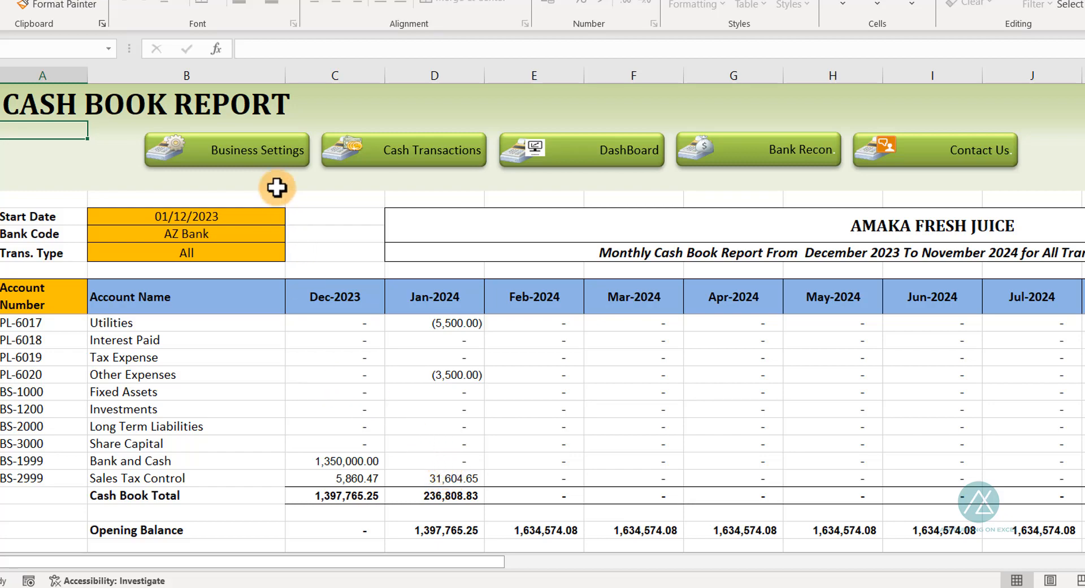
left_click(600, 152)
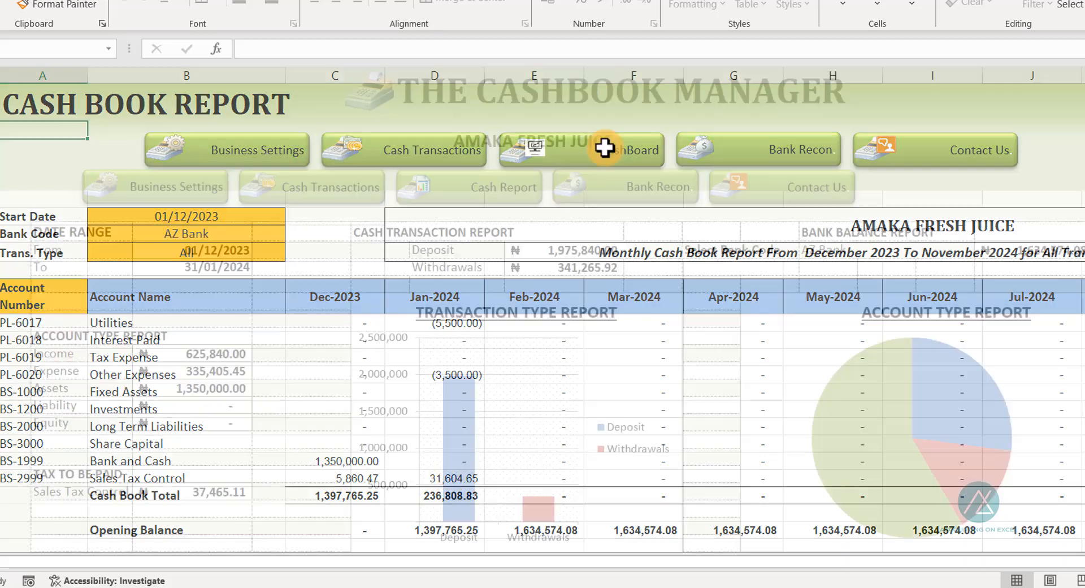